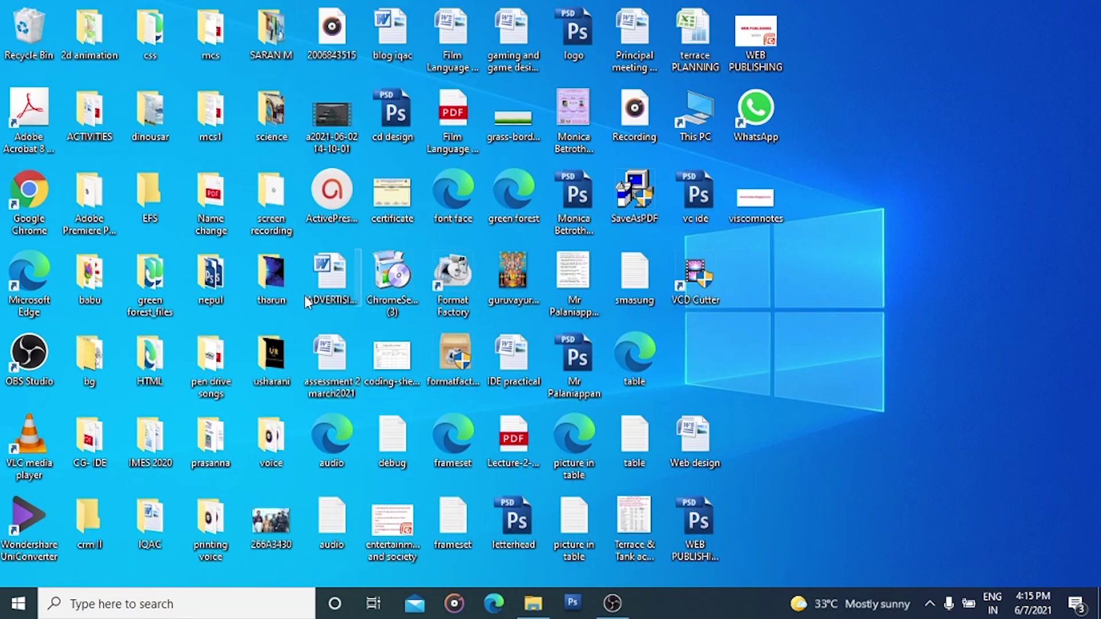
Launch Adobe Photoshop CS3 from the Adobe Design Premium CS3 group in the Start menu.
{"action": "left_click", "coordinate": [19, 604]}
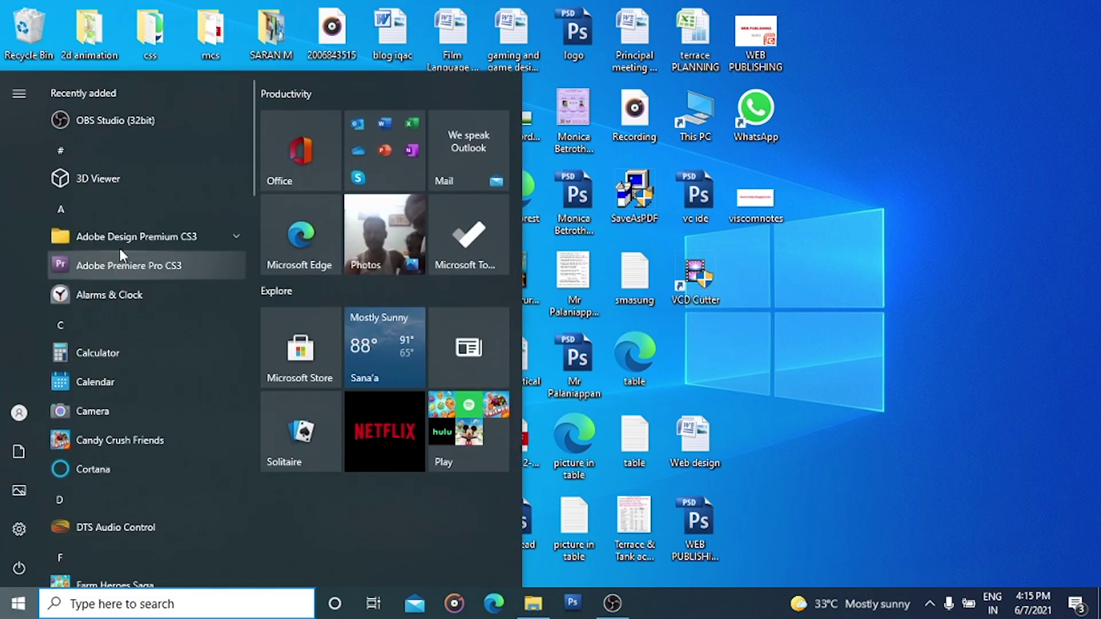
{"action": "left_click", "coordinate": [125, 237]}
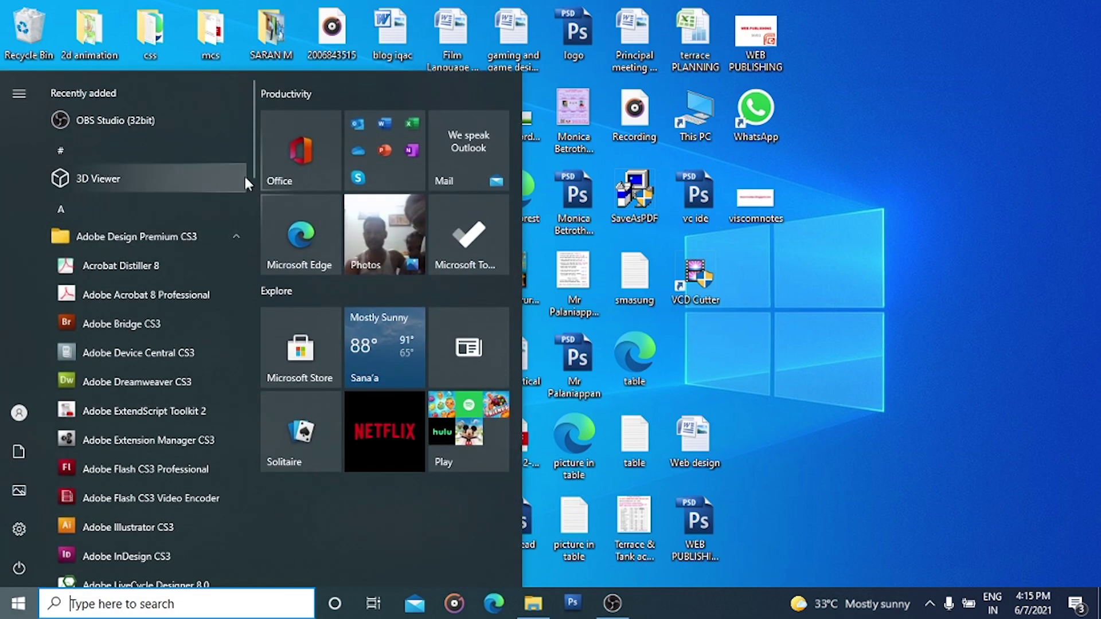
{"action": "left_click_drag", "start_coordinate": [255, 165], "coordinate": [258, 246]}
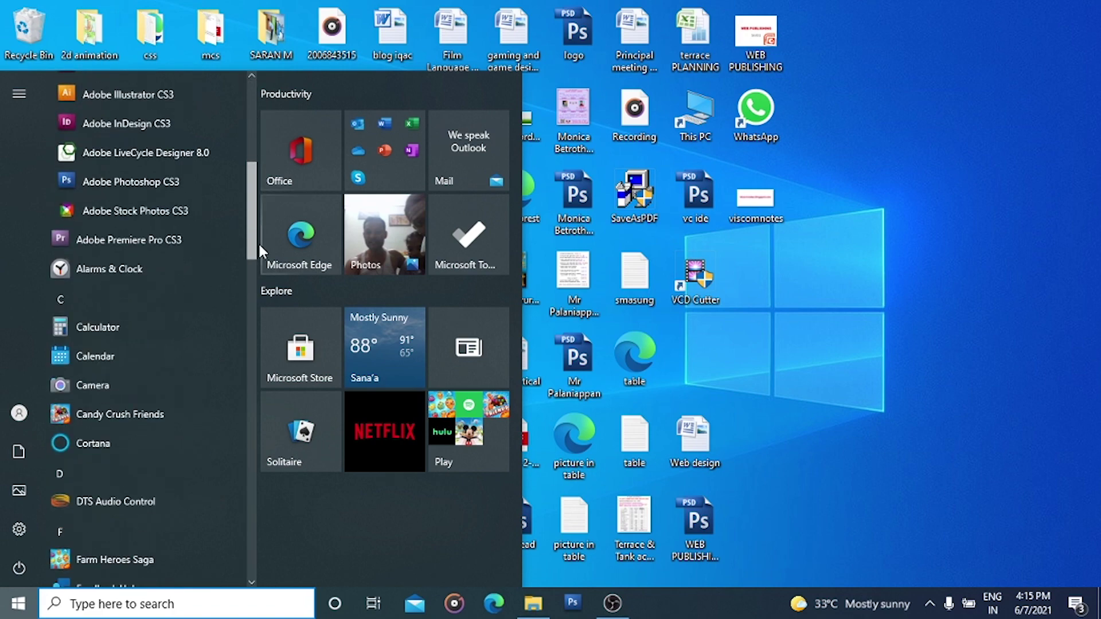
{"action": "left_click", "coordinate": [131, 181]}
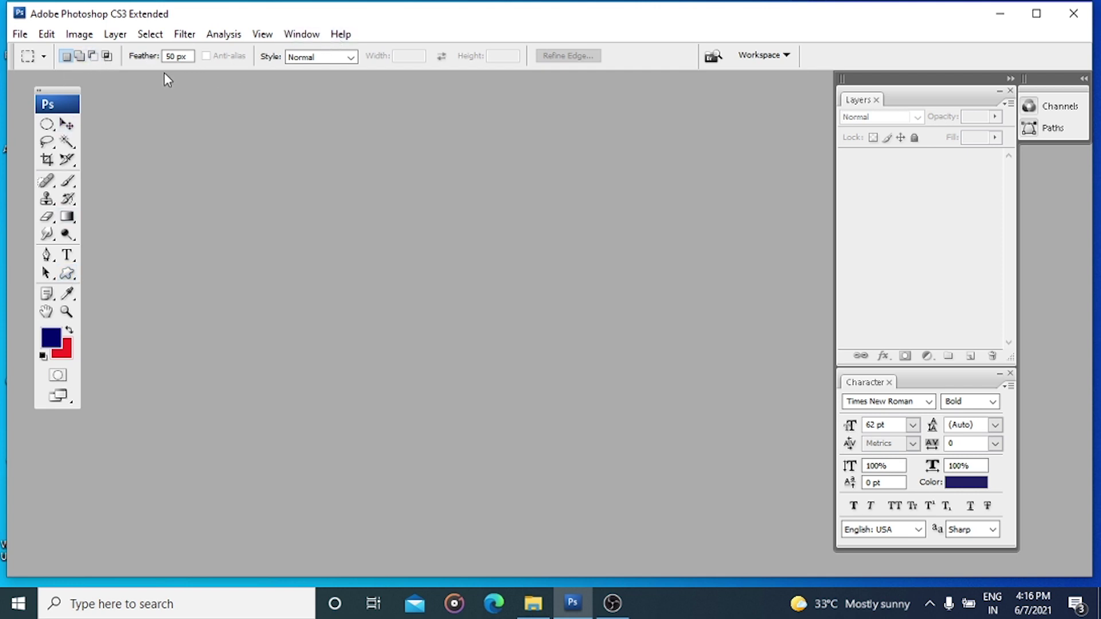
Try the Elliptical Marquee and Move tools, leave the Crop tool active, and show the File menu.
{"action": "left_click", "coordinate": [48, 127]}
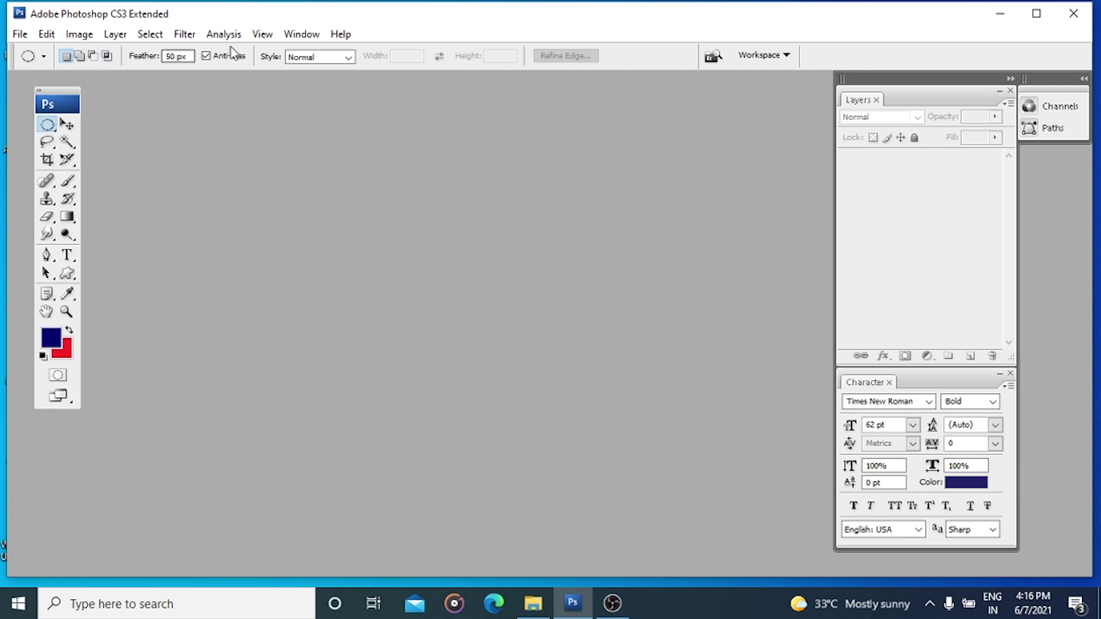
{"action": "left_click", "coordinate": [68, 127]}
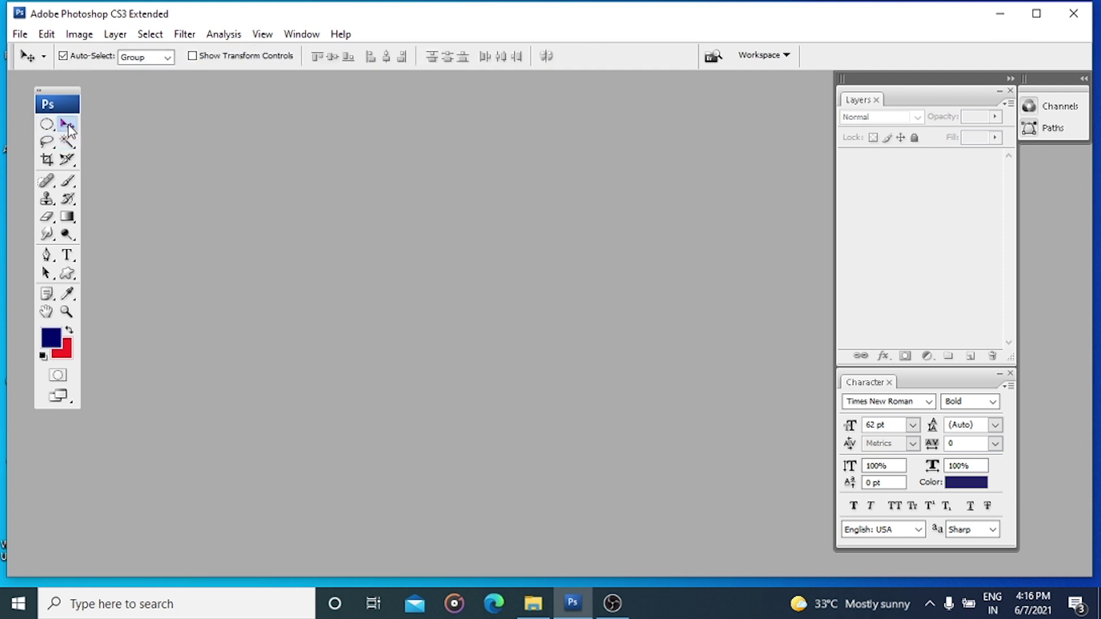
{"action": "left_click", "coordinate": [47, 161]}
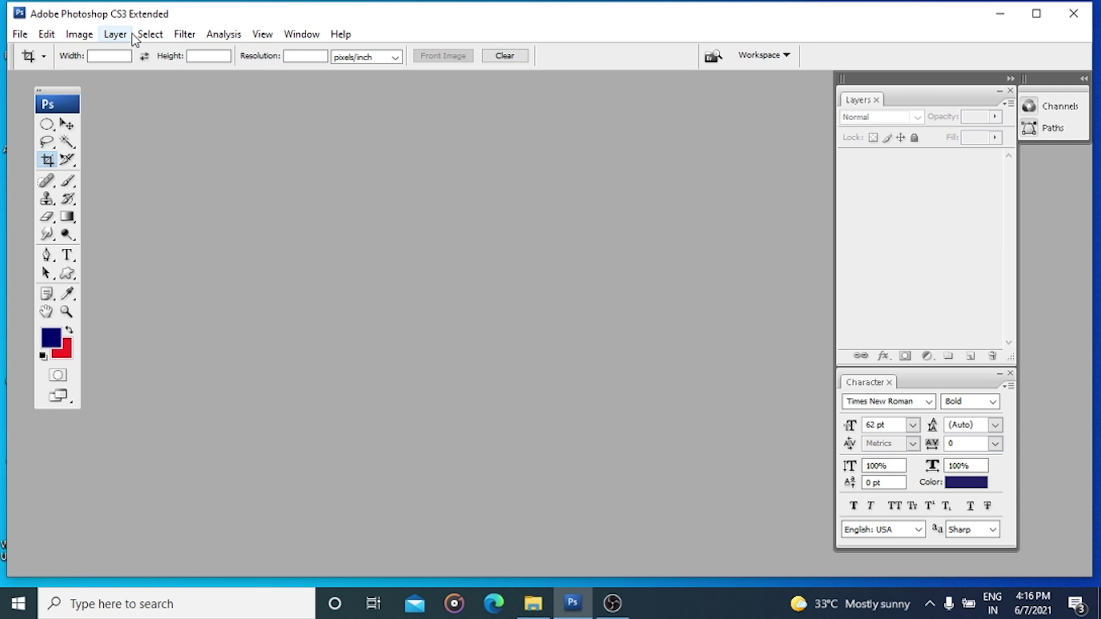
{"action": "left_click", "coordinate": [23, 36]}
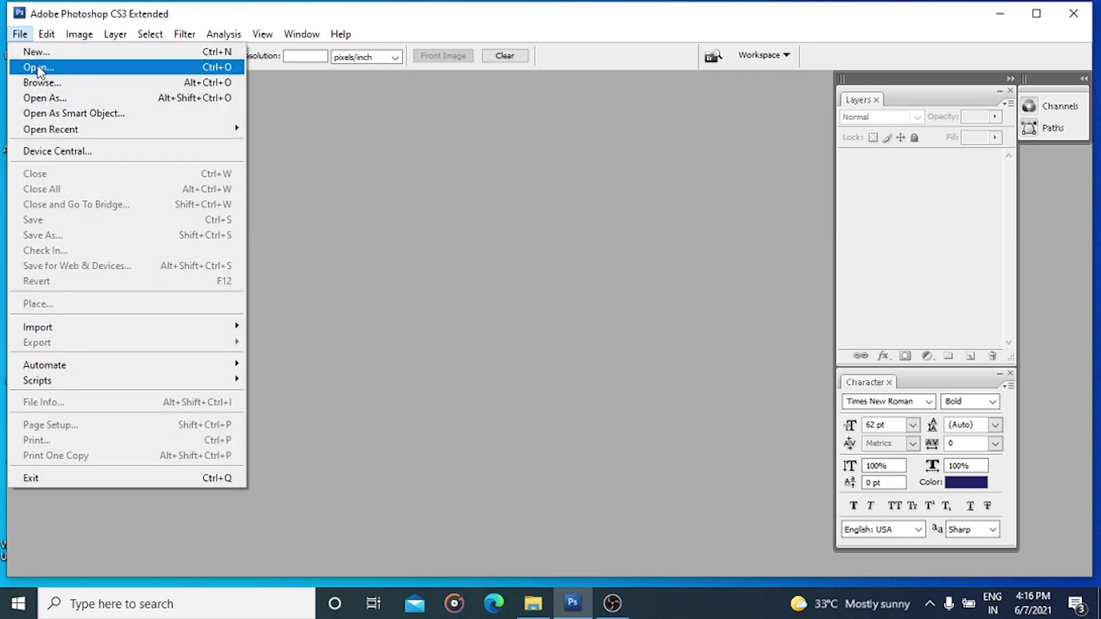
Open the Colosseum-Rome-Italy photo from the Photoshop folder.
{"action": "left_click", "coordinate": [216, 68]}
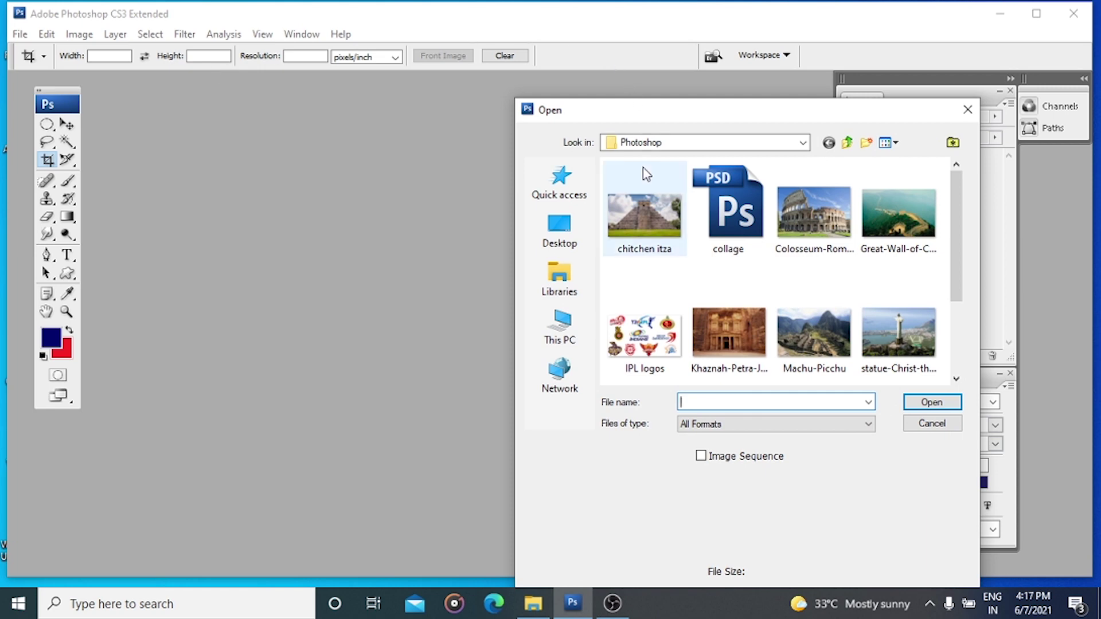
{"action": "left_click", "coordinate": [827, 215]}
{"action": "left_click", "coordinate": [925, 402]}
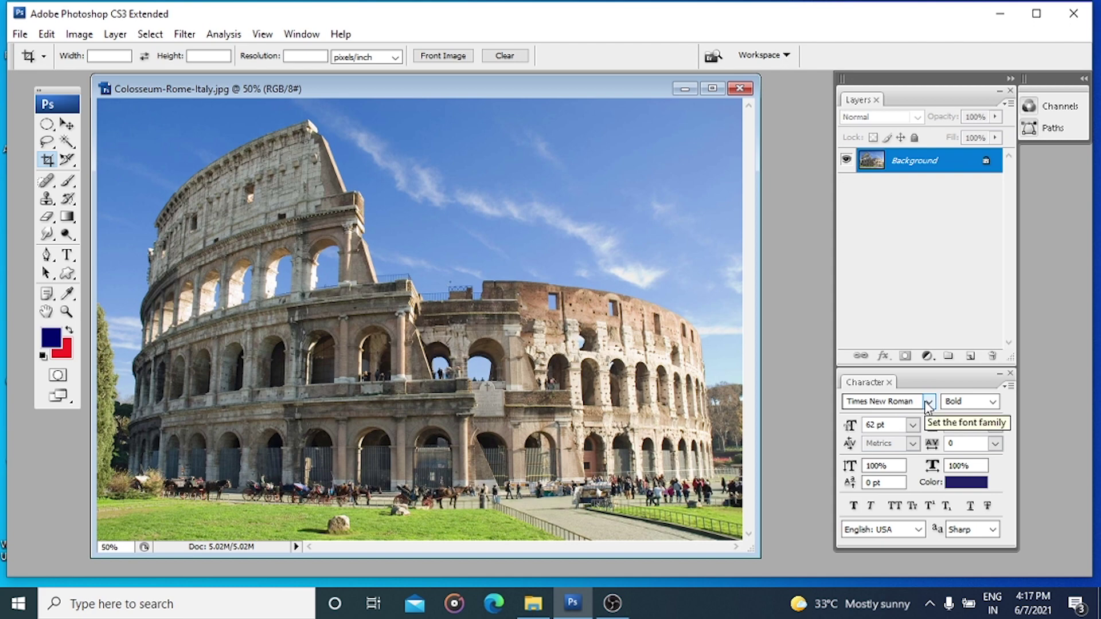
{"action": "key", "text": "ctrl+plus"}
{"action": "key", "text": "ctrl+plus"}
{"action": "key", "text": "ctrl+plus"}
{"action": "key", "text": "ctrl+plus"}
{"action": "key", "text": "ctrl+plus"}
{"action": "key", "text": "ctrl+plus"}
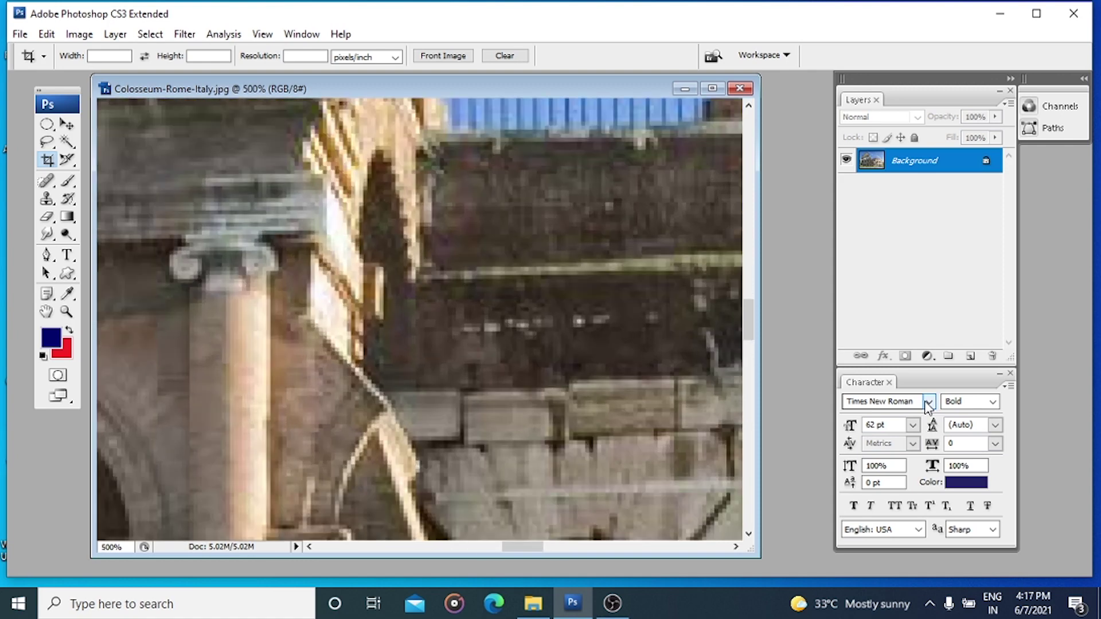
{"action": "key", "text": "ctrl+plus"}
{"action": "key", "text": "ctrl+plus"}
{"action": "key", "text": "ctrl+plus"}
{"action": "key", "text": "ctrl+plus"}
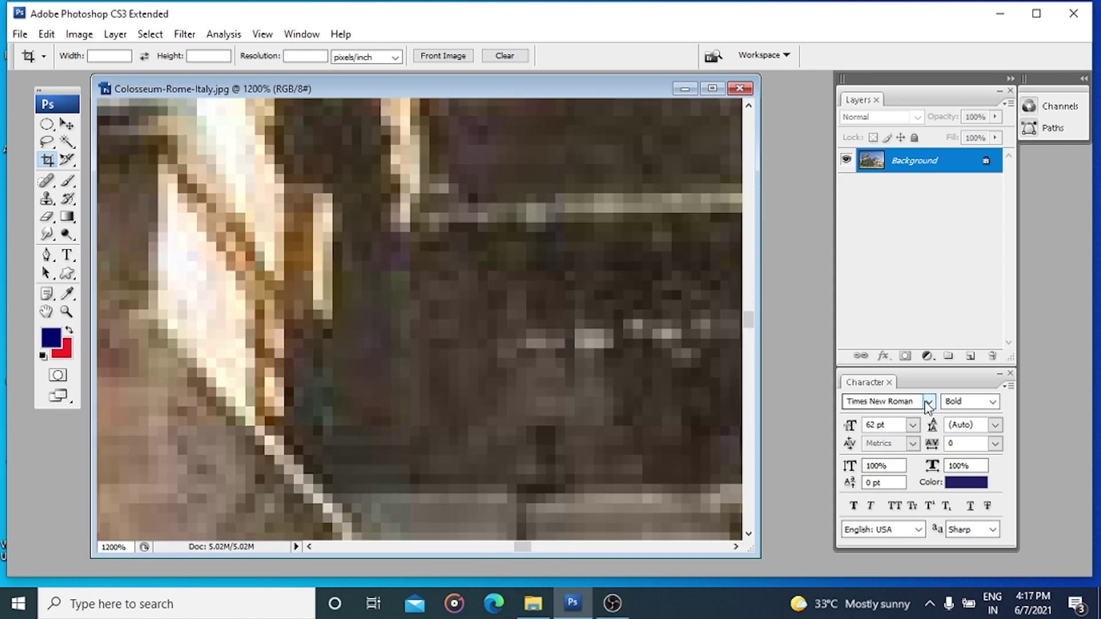
{"action": "key", "text": "ctrl+plus"}
{"action": "key", "text": "ctrl+plus"}
{"action": "key", "text": "ctrl+plus"}
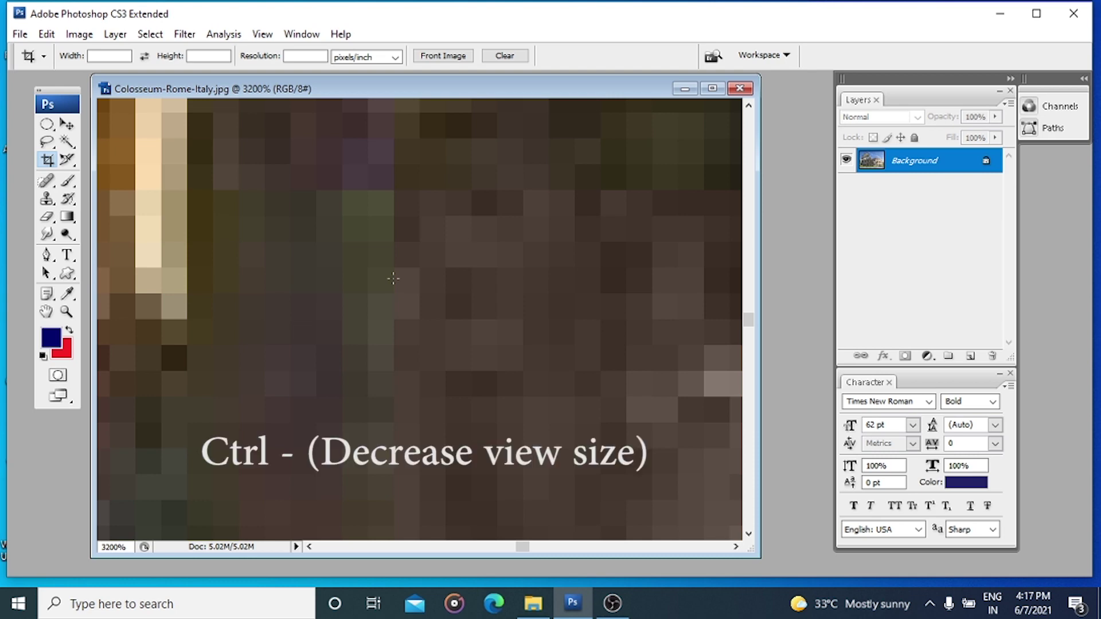
{"action": "key", "text": "ctrl+minus"}
{"action": "key", "text": "ctrl+minus"}
{"action": "key", "text": "ctrl+minus"}
{"action": "key", "text": "ctrl+minus"}
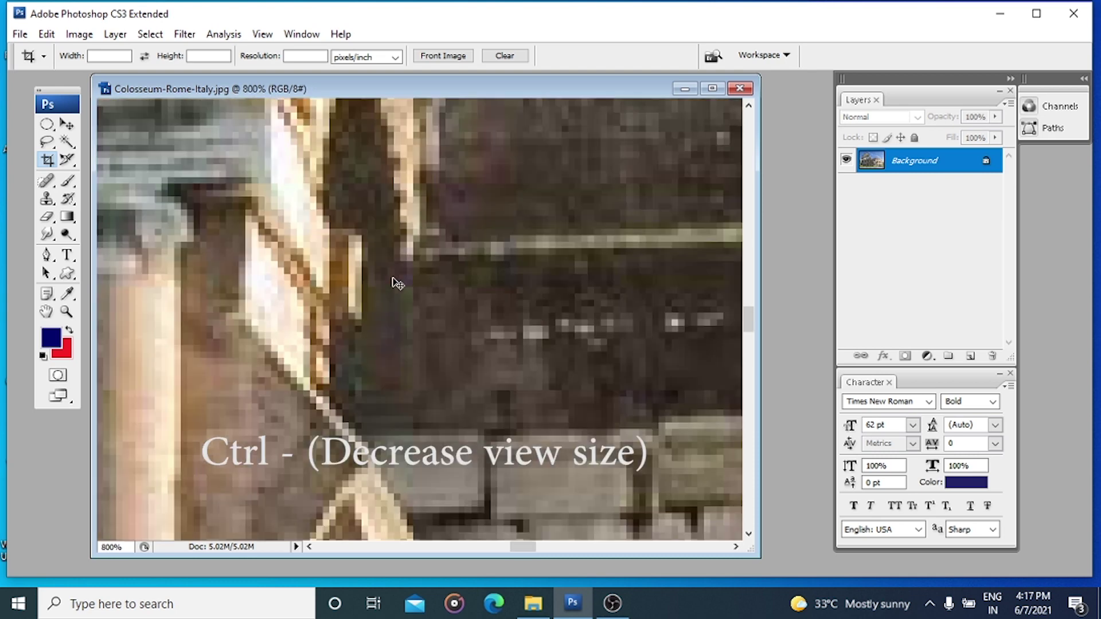
{"action": "key", "text": "ctrl+minus"}
{"action": "key", "text": "ctrl+minus"}
{"action": "key", "text": "ctrl+minus"}
{"action": "key", "text": "ctrl+minus"}
{"action": "key", "text": "ctrl+0"}
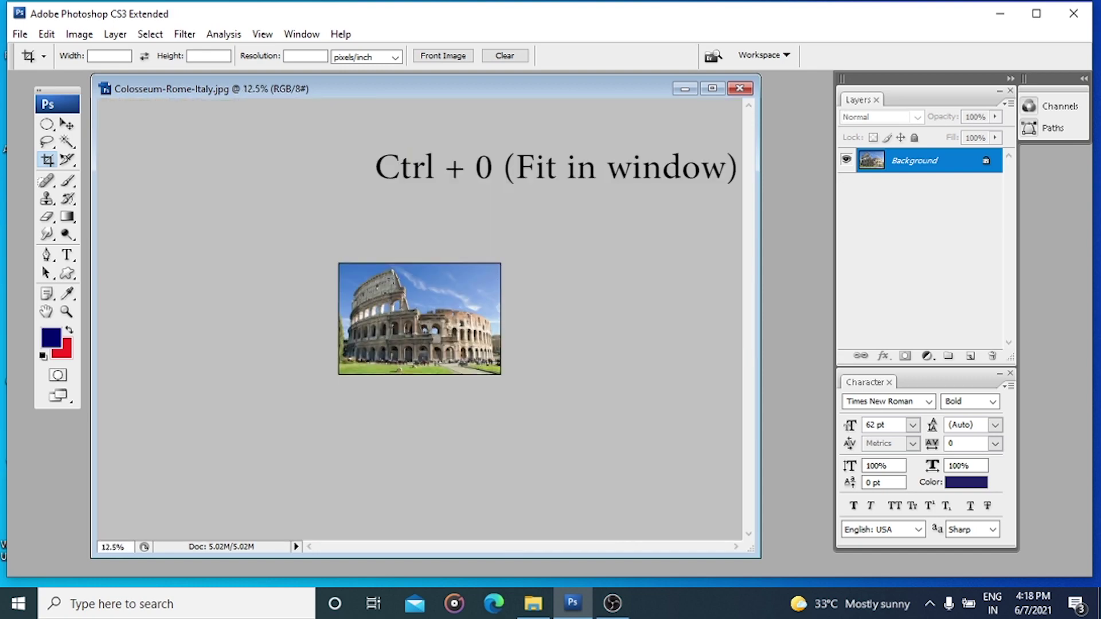
{"action": "key", "text": "ctrl+0"}
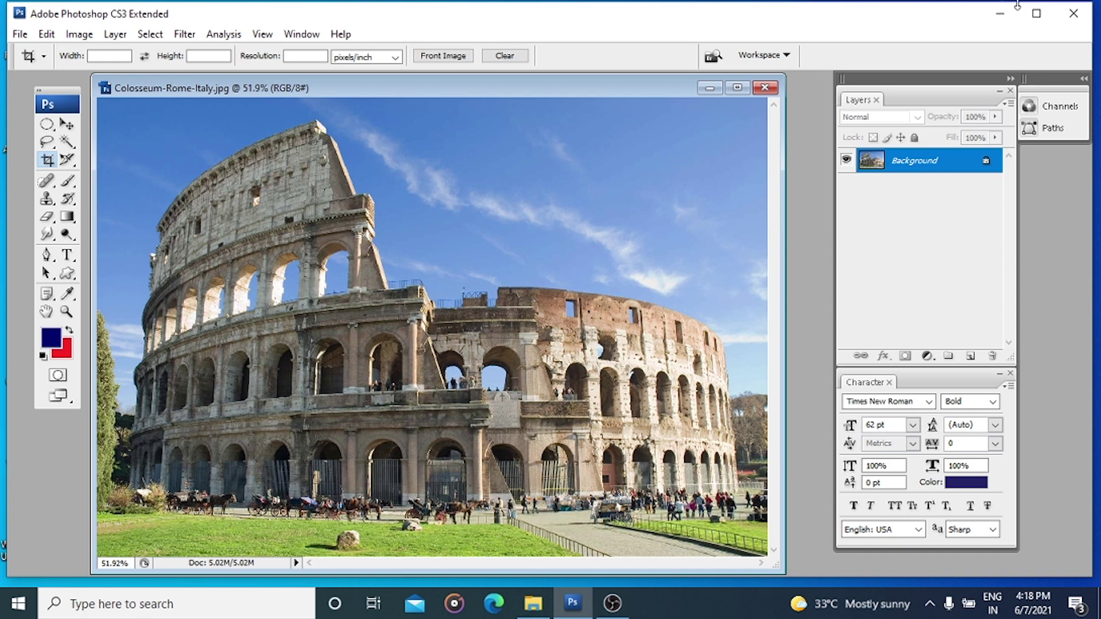
Close the Colosseum photo and start a new document via File > New.
{"action": "left_click", "coordinate": [764, 87]}
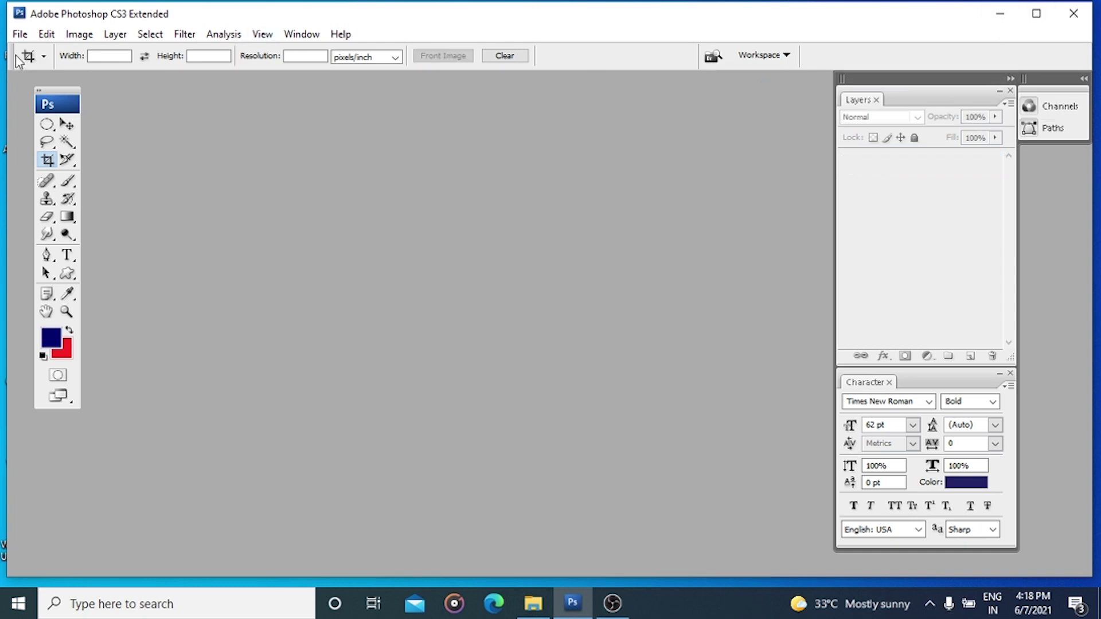
{"action": "left_click", "coordinate": [21, 36]}
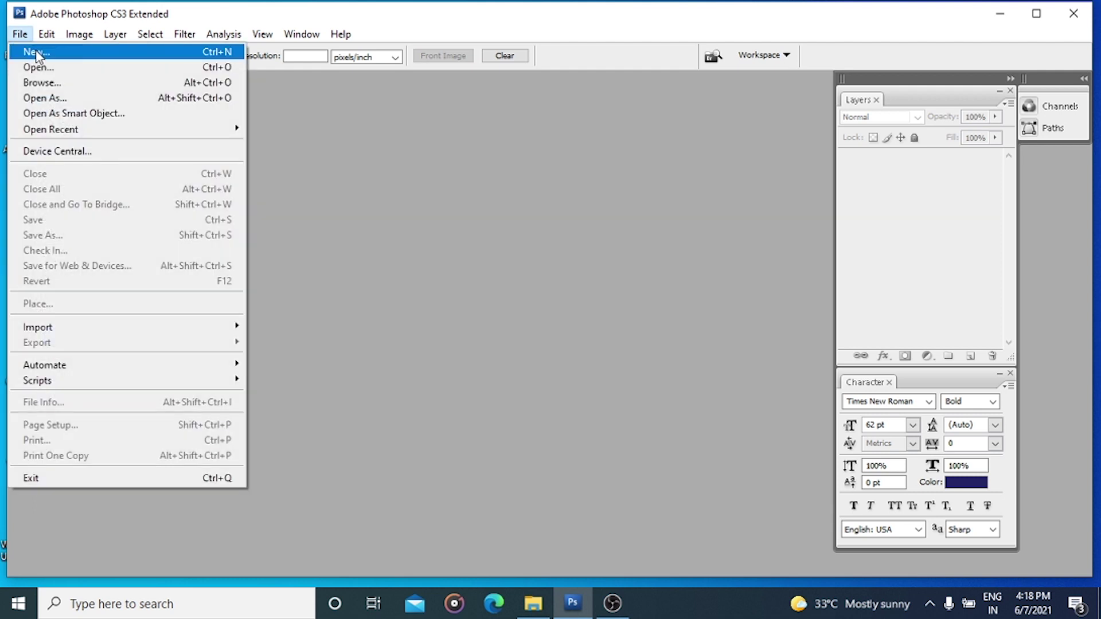
{"action": "left_click", "coordinate": [209, 53]}
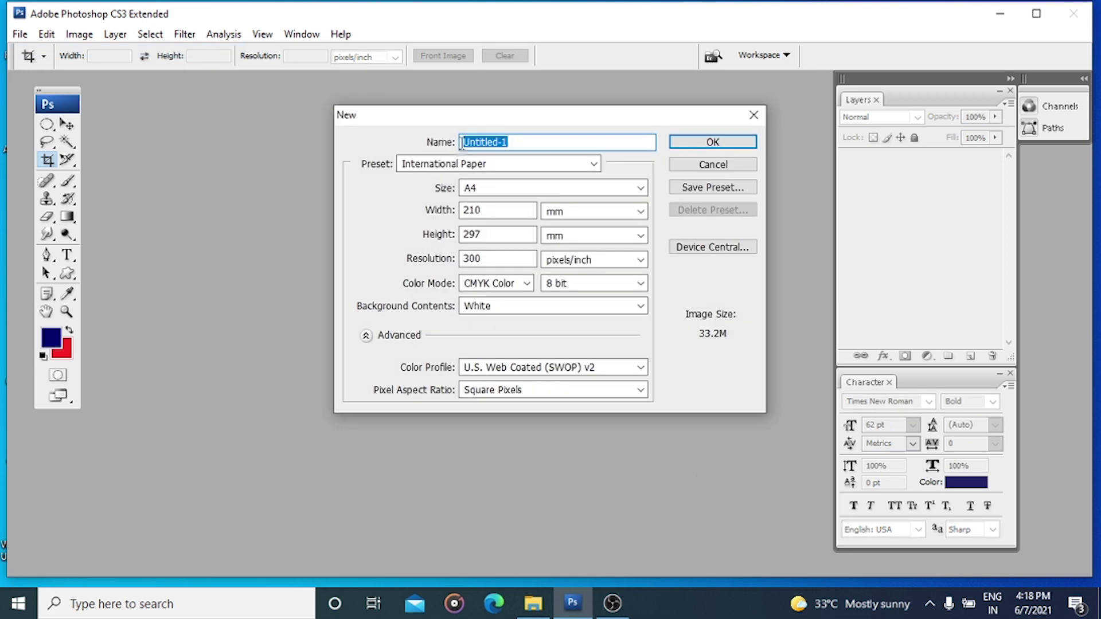
Name the new document TEST and use the International Paper A4 preset.
{"action": "type", "text": "TEST"}
{"action": "left_click", "coordinate": [593, 165]}
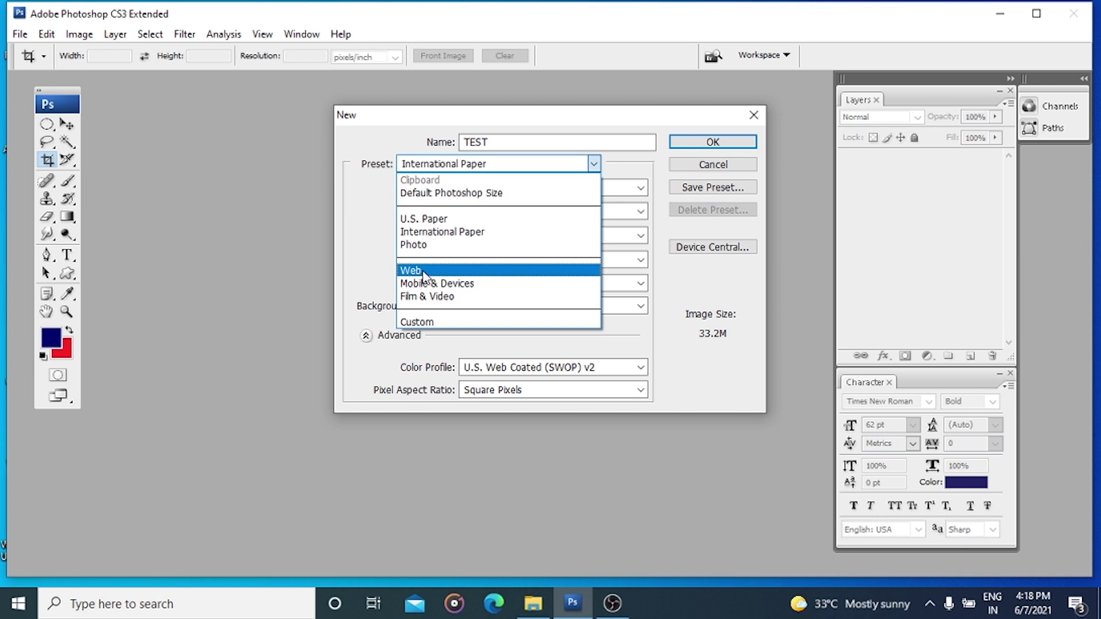
{"action": "left_click", "coordinate": [459, 232]}
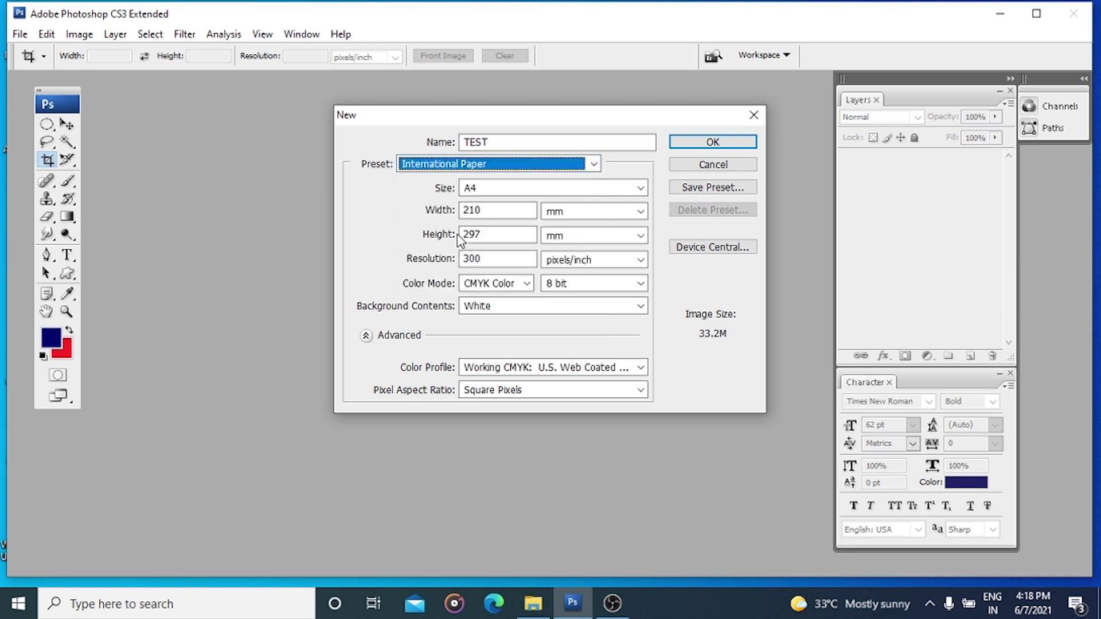
{"action": "left_click", "coordinate": [641, 189]}
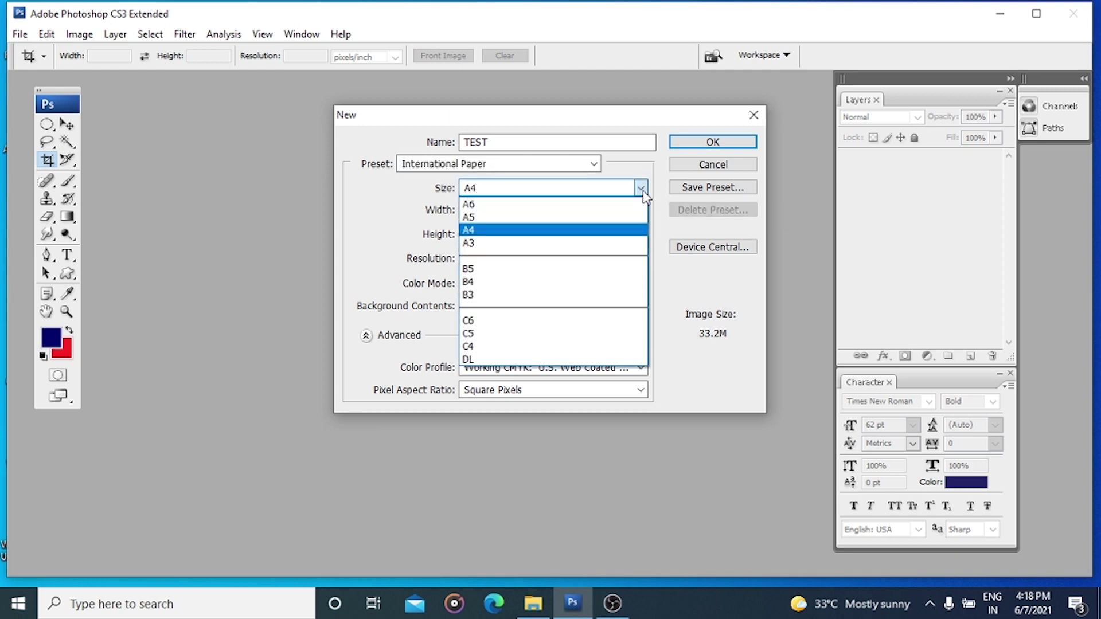
{"action": "left_click", "coordinate": [483, 236]}
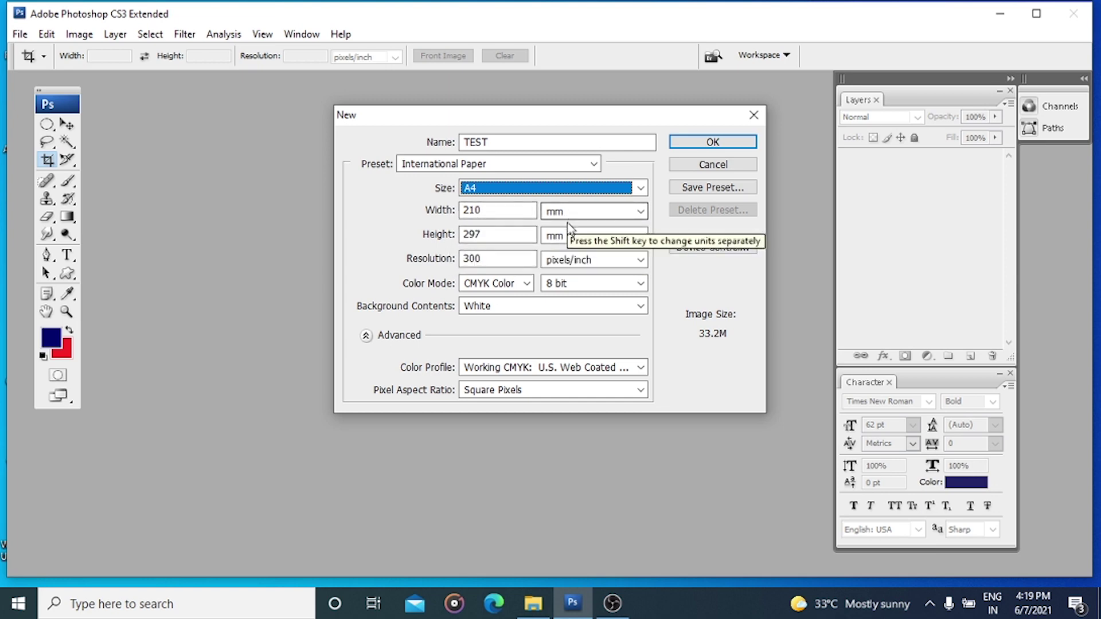
{"action": "left_click", "coordinate": [641, 211]}
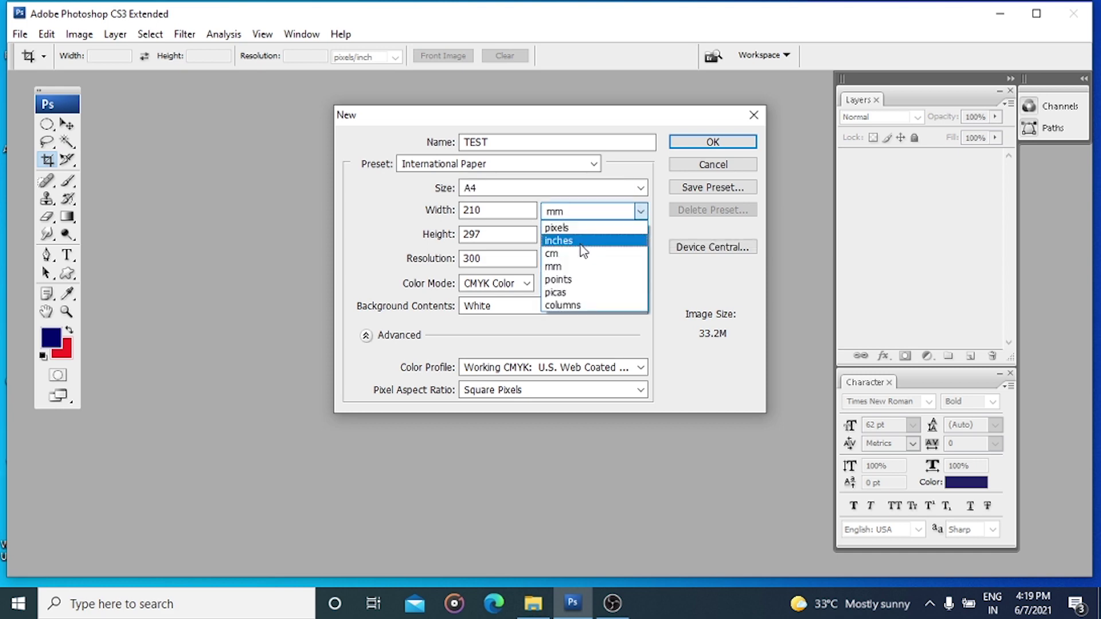
Set the width units to centimetres, keep CMYK Color mode, and create the TEST document.
{"action": "left_click", "coordinate": [581, 243]}
{"action": "left_click", "coordinate": [641, 213]}
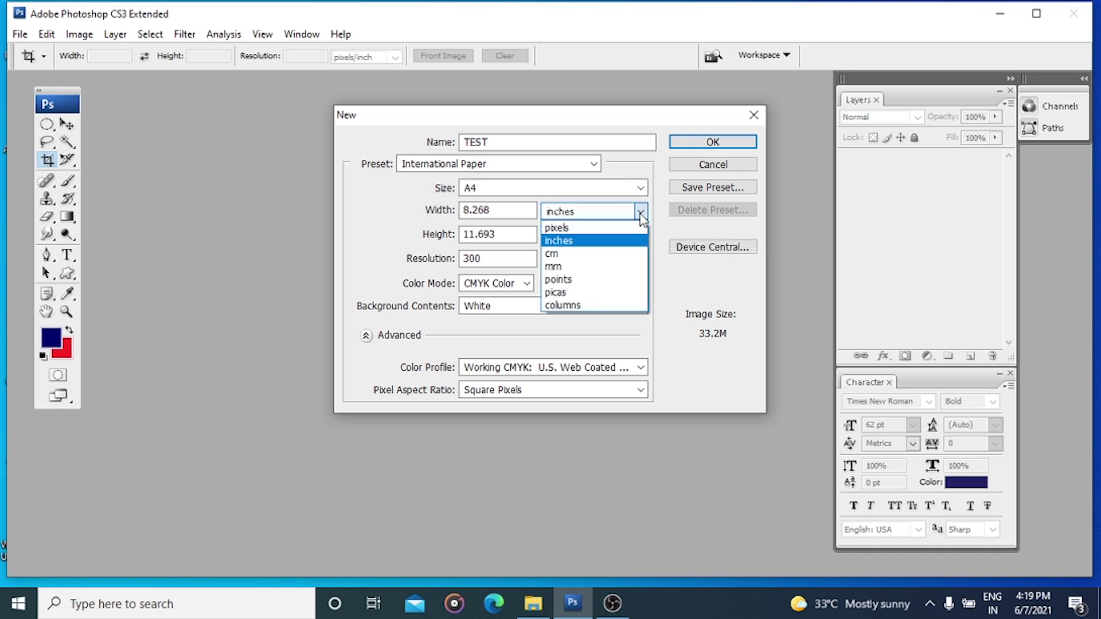
{"action": "left_click", "coordinate": [602, 253]}
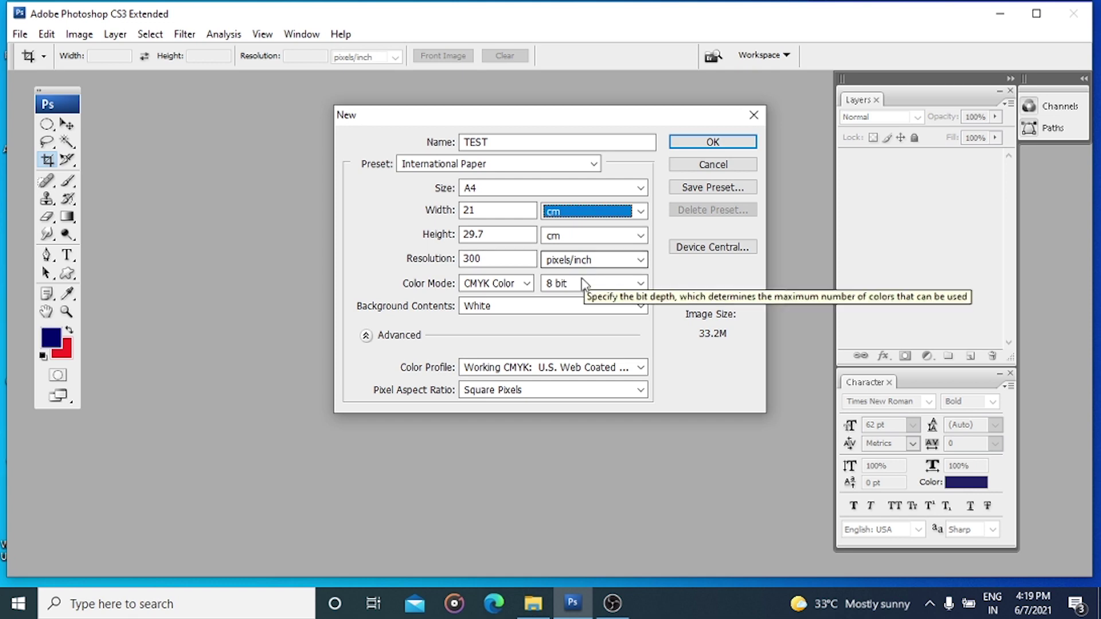
{"action": "left_click", "coordinate": [528, 285]}
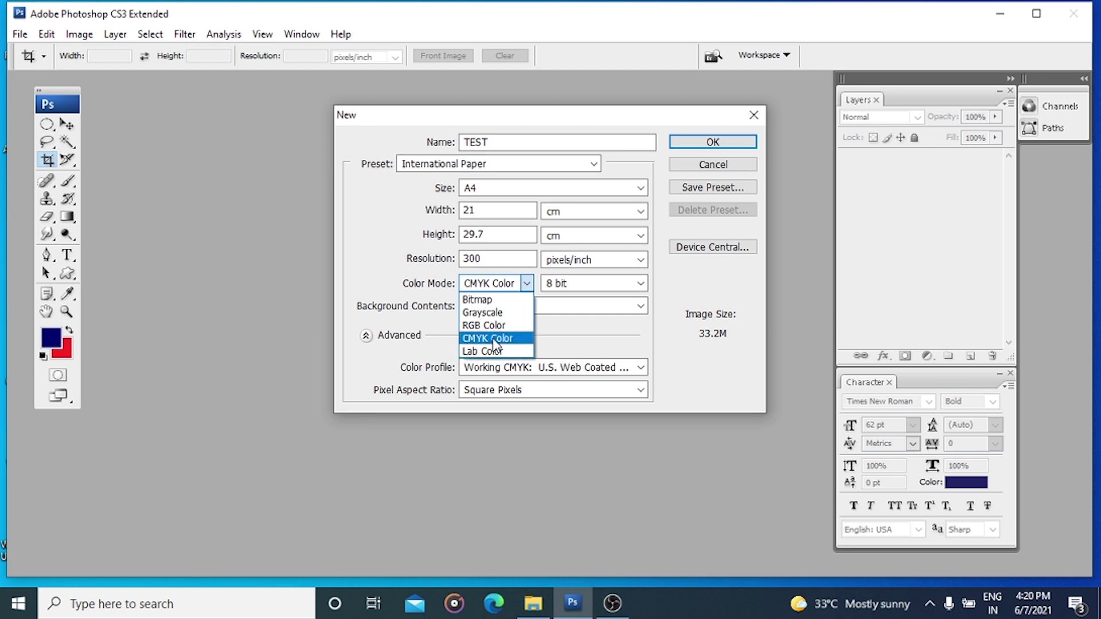
{"action": "left_click", "coordinate": [494, 341]}
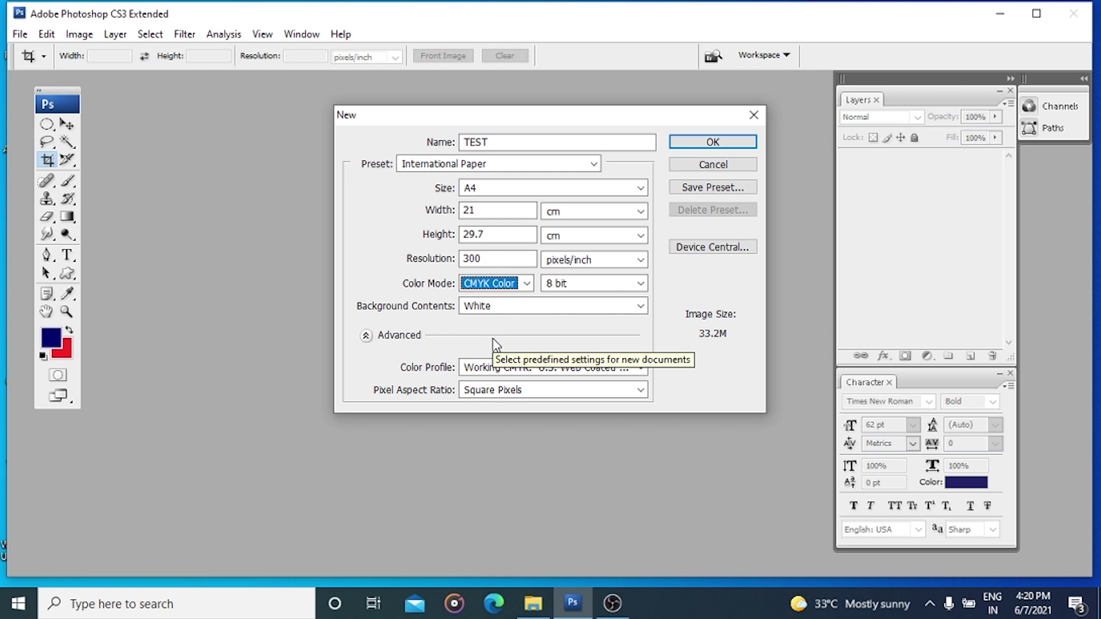
{"action": "left_click", "coordinate": [712, 144]}
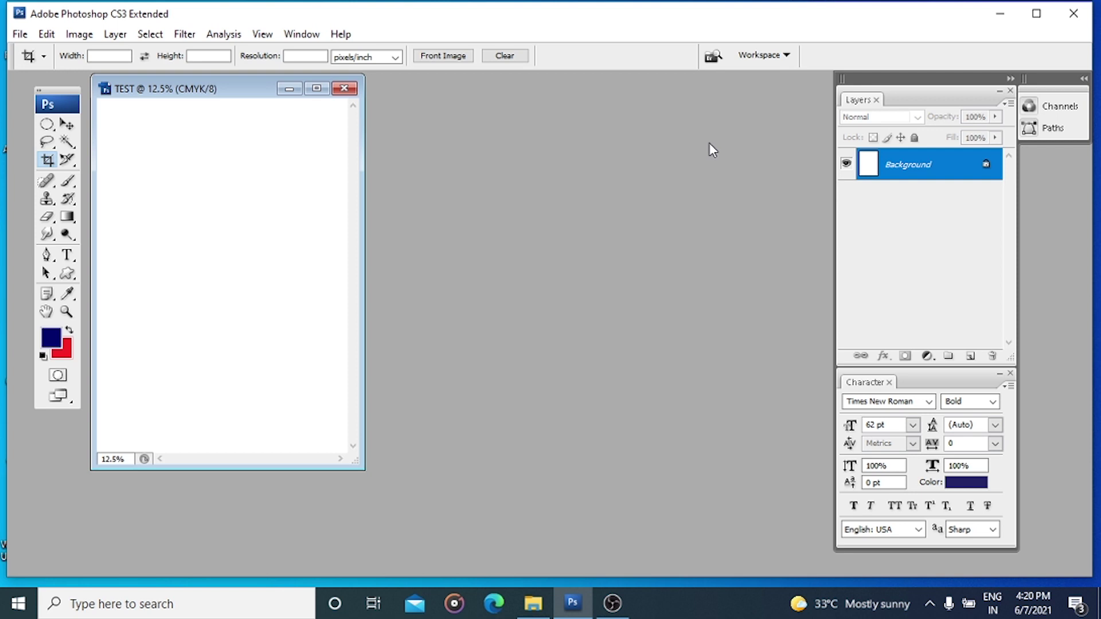
Fill the TEST canvas with the dark blue foreground, then with the red background colour.
{"action": "left_click_drag", "start_coordinate": [153, 93], "coordinate": [331, 115]}
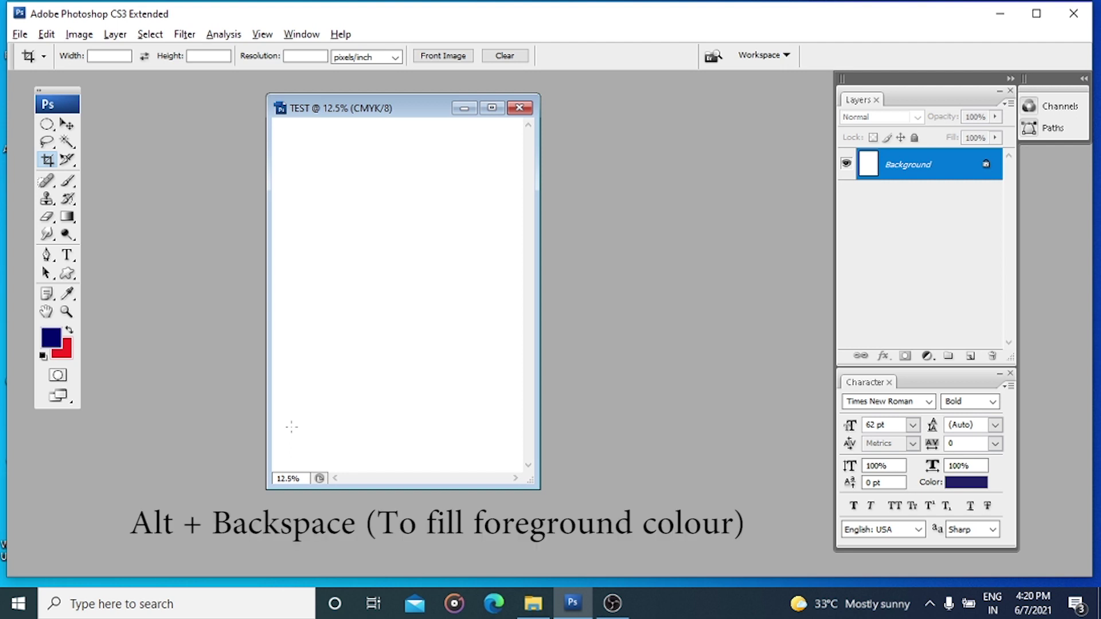
{"action": "key", "text": "alt+BackSpace"}
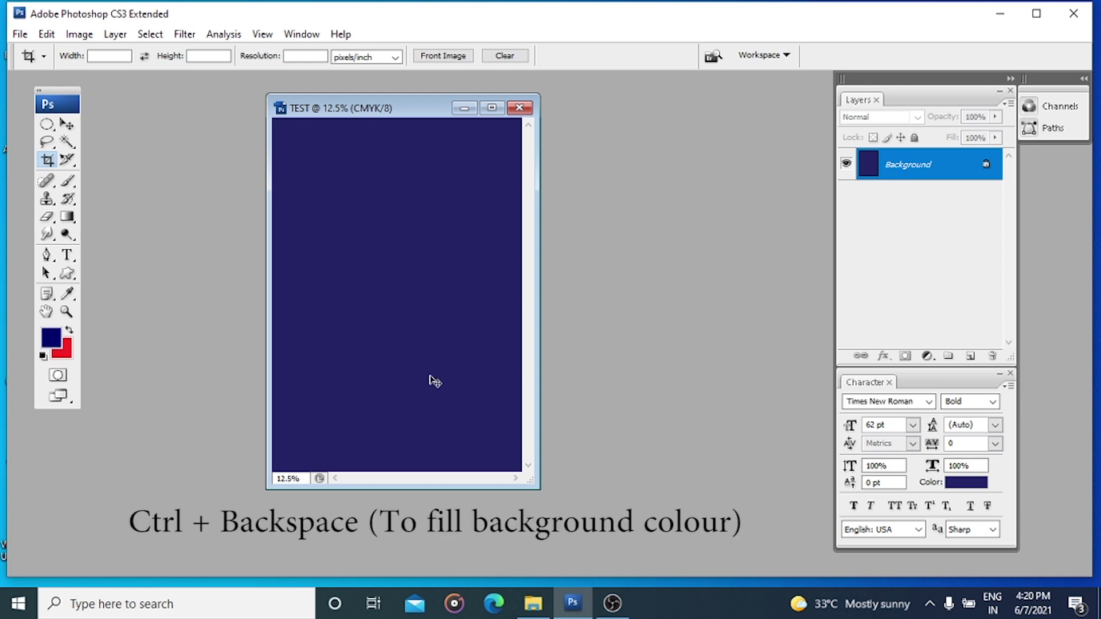
{"action": "key", "text": "ctrl+BackSpace"}
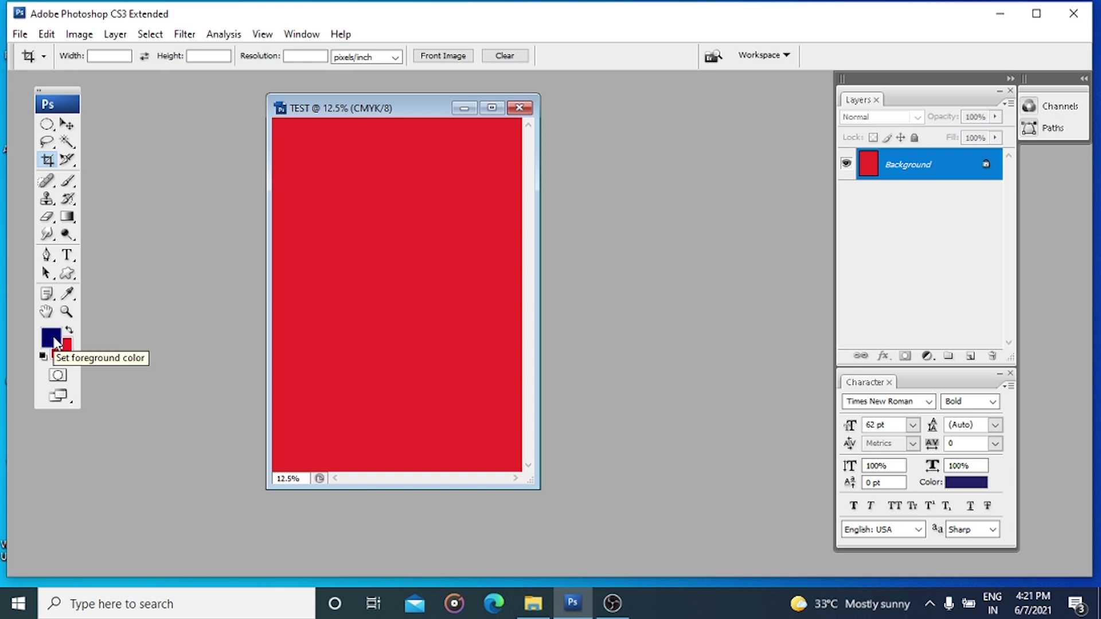
{"action": "left_click", "coordinate": [56, 343]}
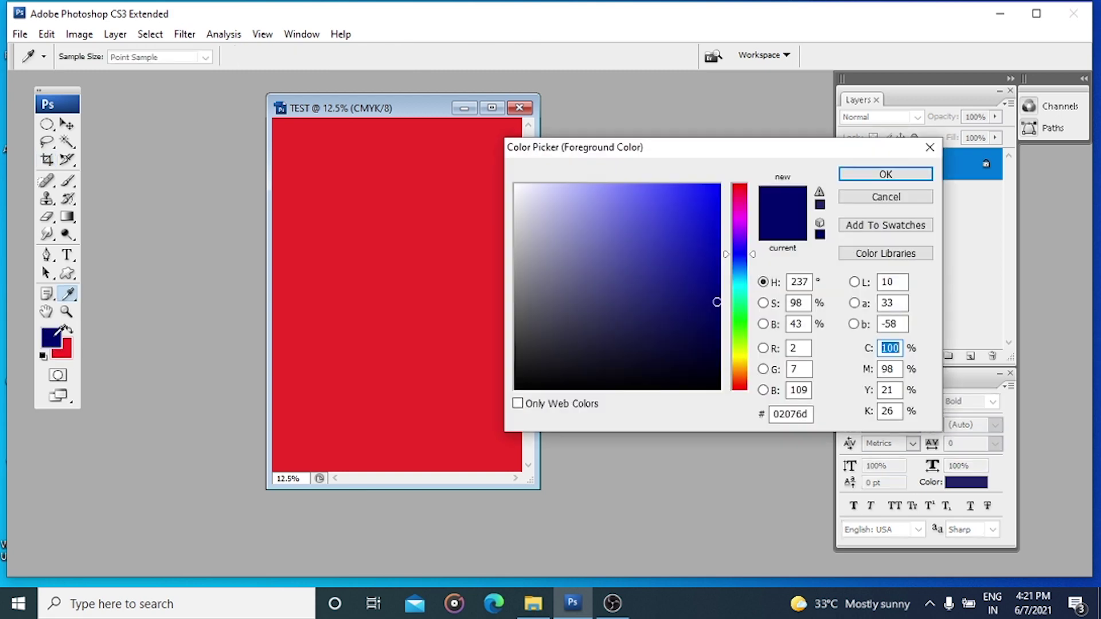
Set the foreground colour to a saturated dark green (03710b) in the Color Picker.
{"action": "left_click", "coordinate": [738, 194]}
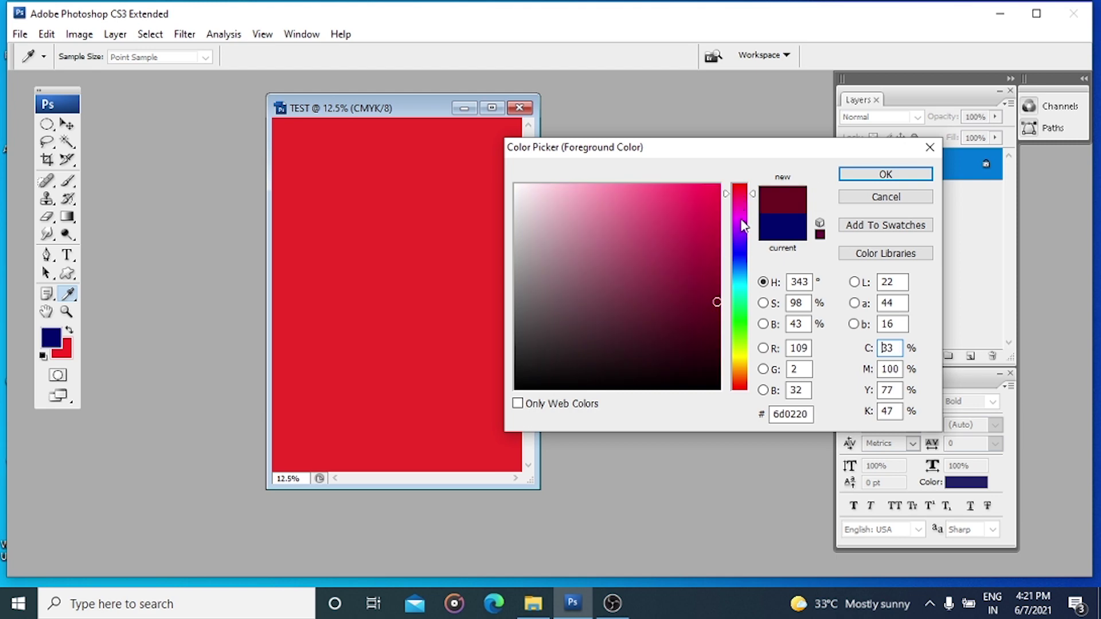
{"action": "left_click", "coordinate": [739, 251]}
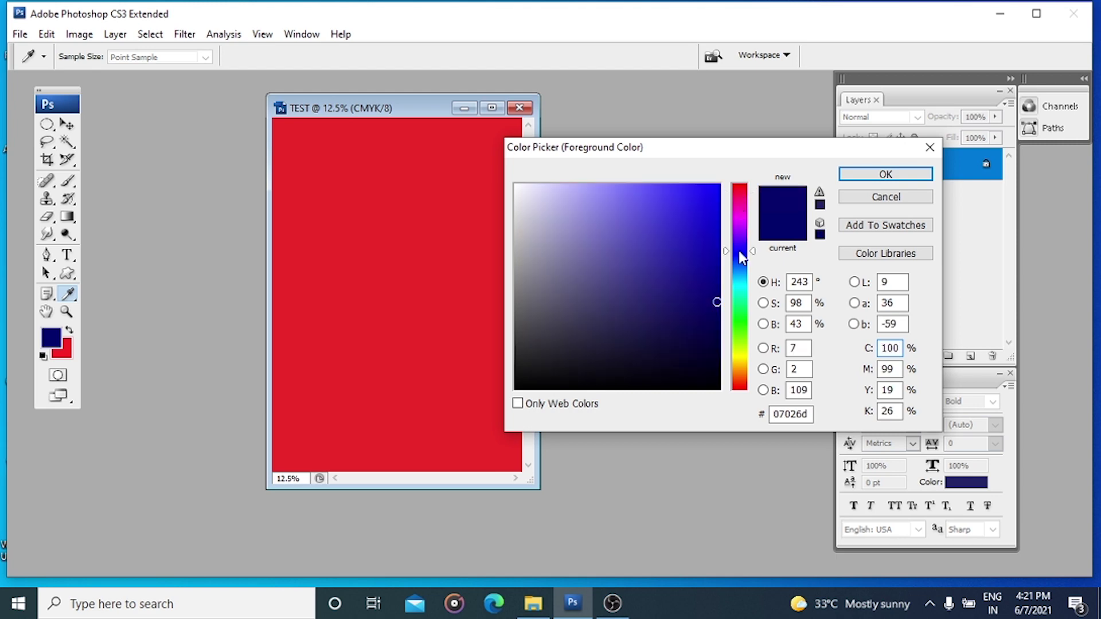
{"action": "left_click", "coordinate": [739, 320]}
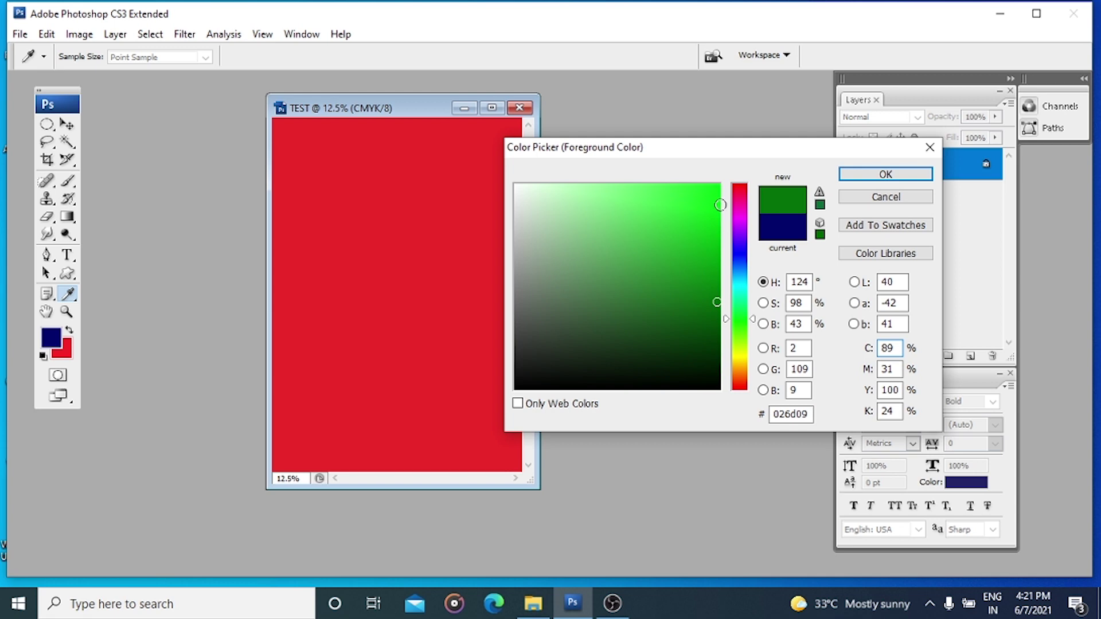
{"action": "left_click", "coordinate": [708, 193]}
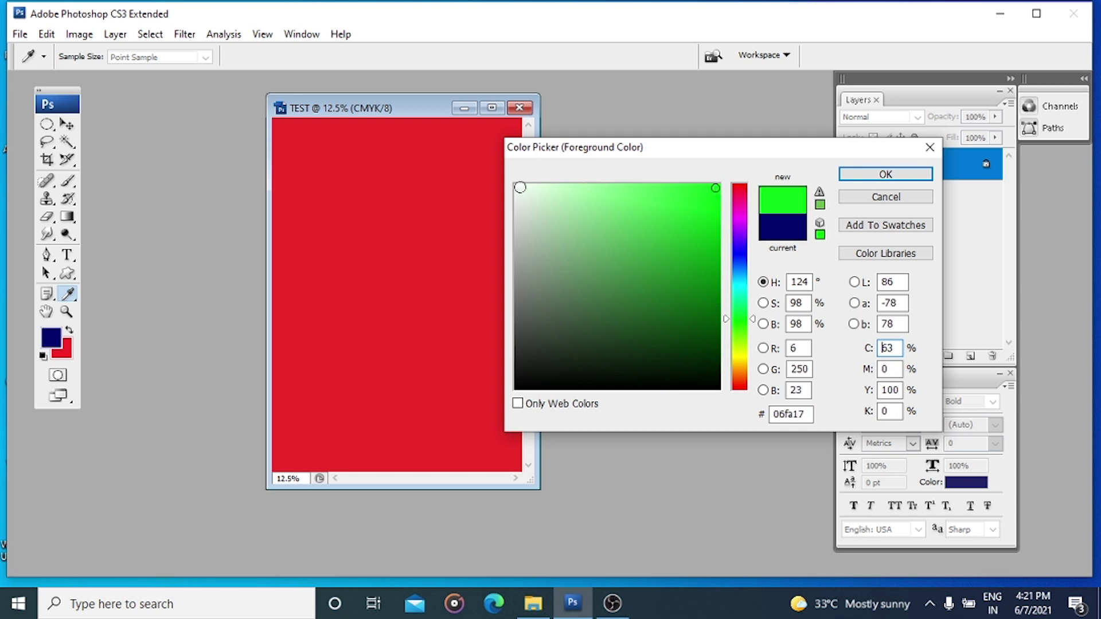
{"action": "left_click", "coordinate": [548, 189]}
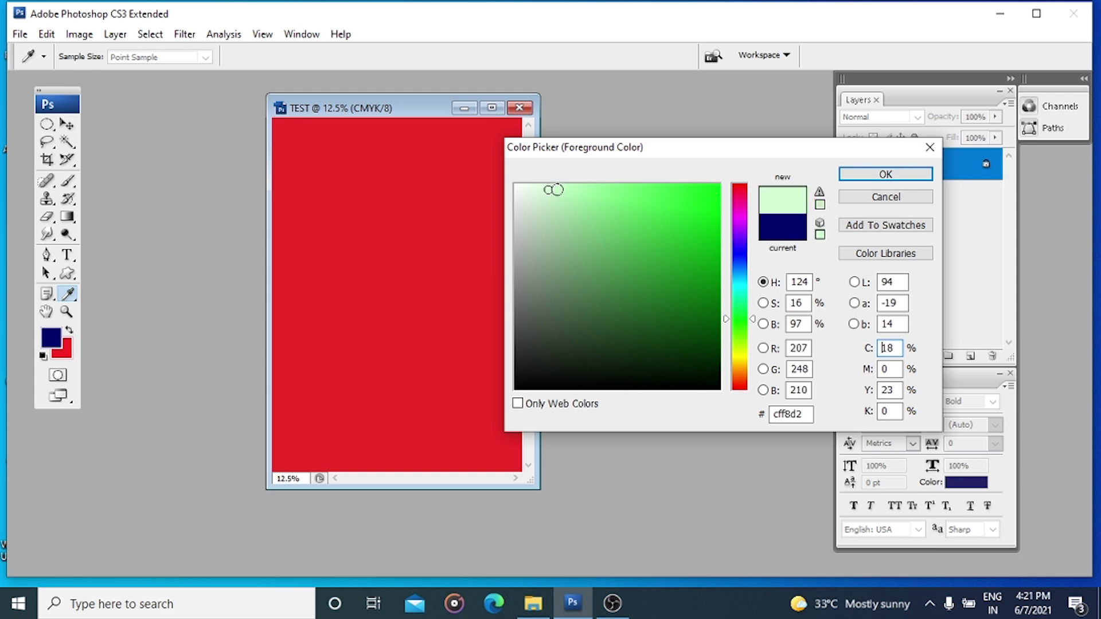
{"action": "left_click", "coordinate": [573, 190]}
{"action": "left_click", "coordinate": [607, 190]}
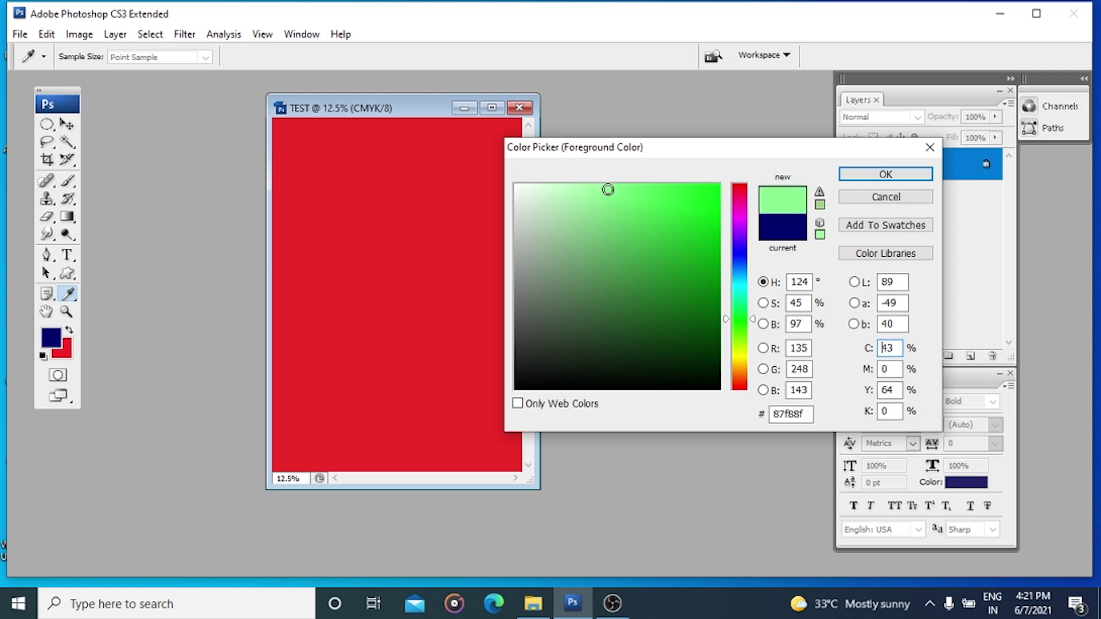
{"action": "left_click", "coordinate": [645, 187]}
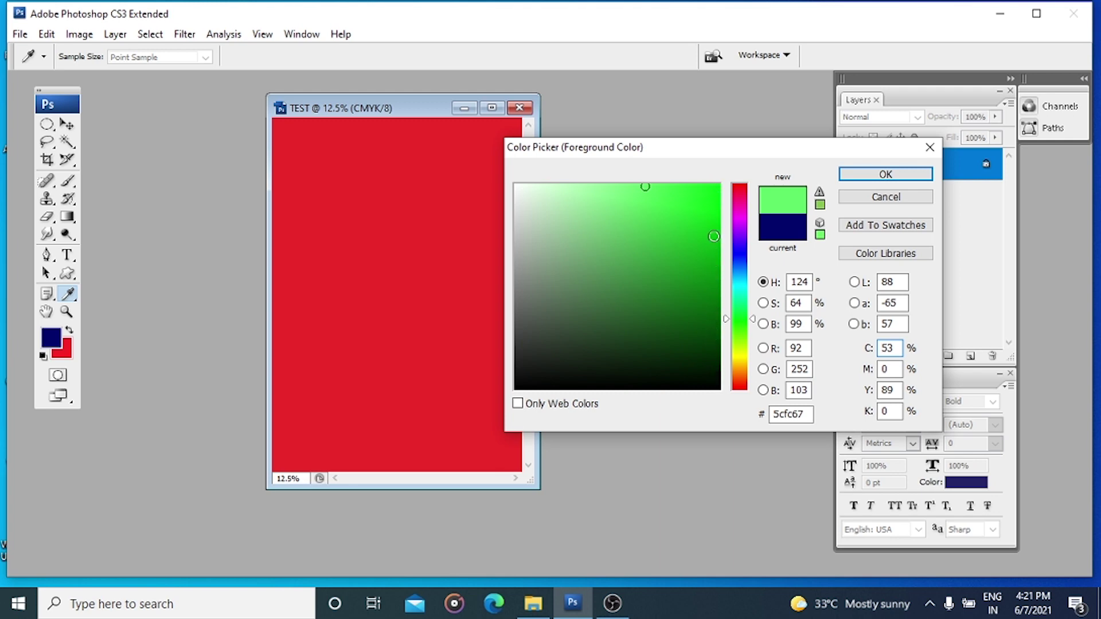
{"action": "left_click", "coordinate": [713, 215]}
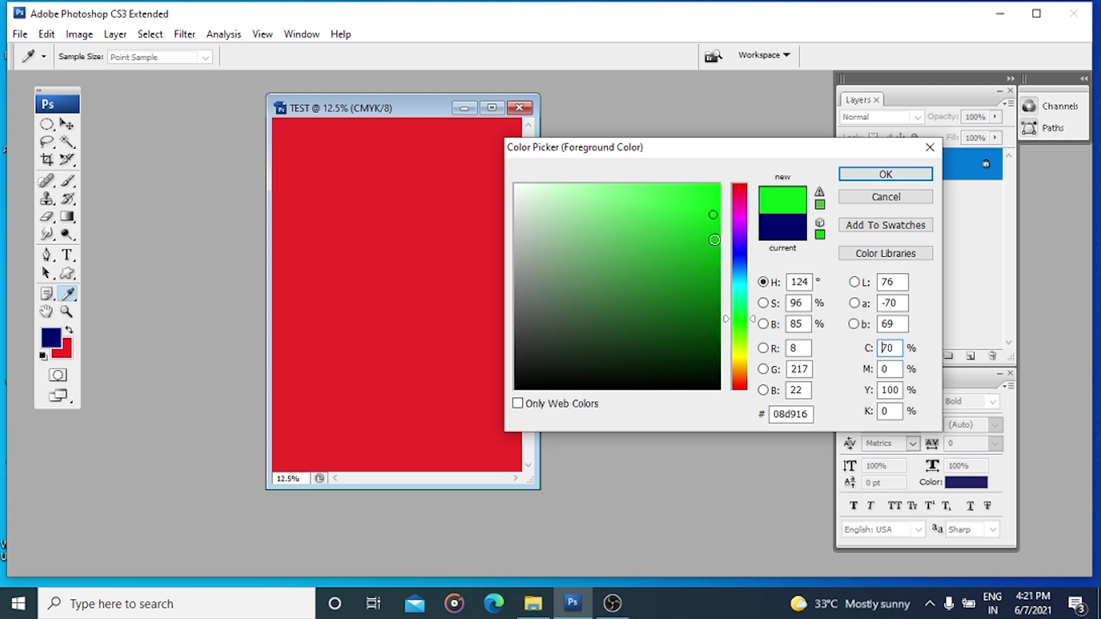
{"action": "left_click", "coordinate": [713, 240]}
{"action": "left_click", "coordinate": [718, 281]}
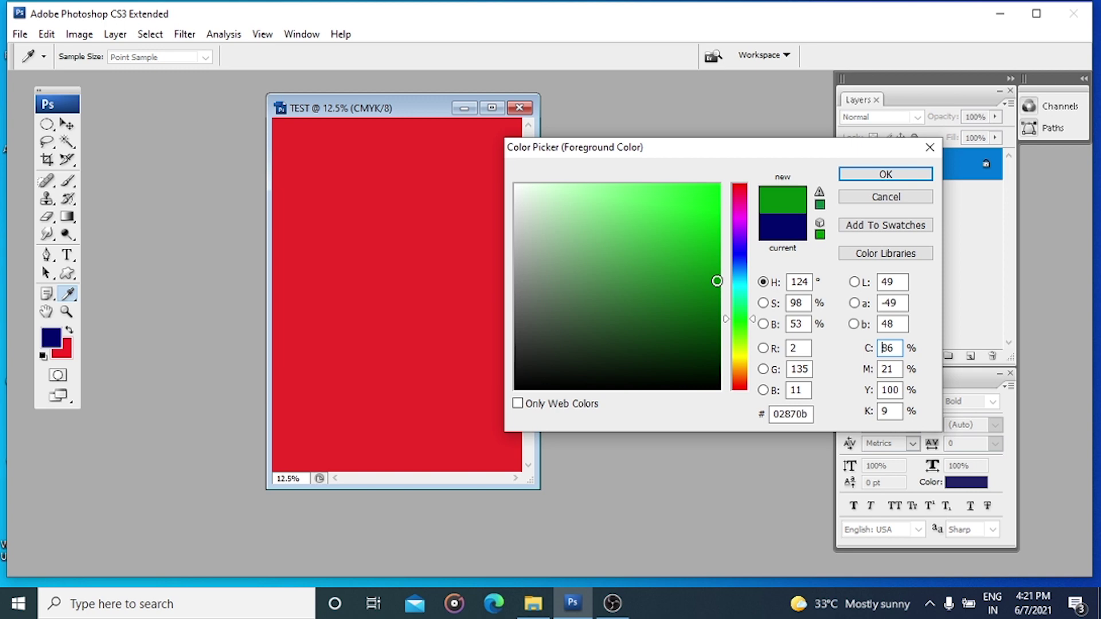
{"action": "left_click", "coordinate": [714, 298]}
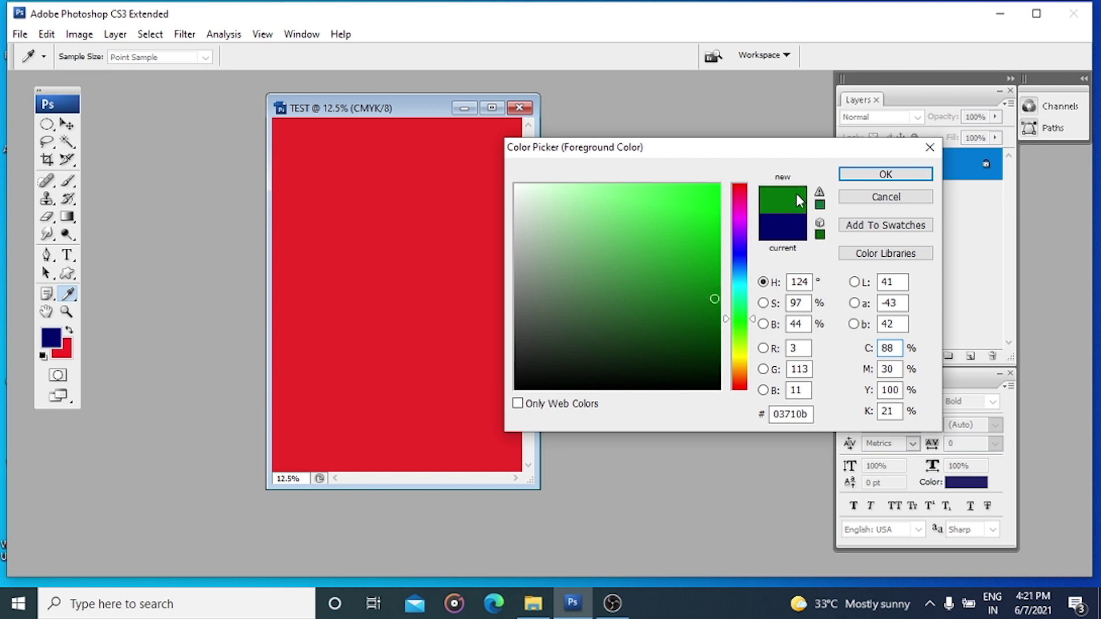
{"action": "left_click", "coordinate": [877, 175]}
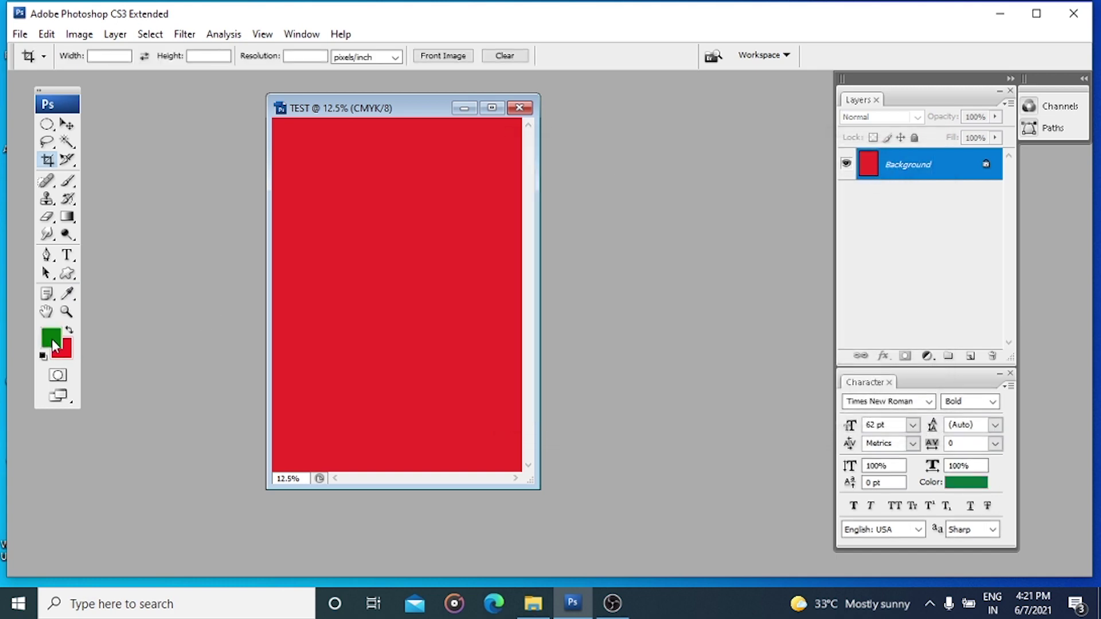
Fill the whole canvas with the dark green foreground colour.
{"action": "key", "text": "alt+BackSpace"}
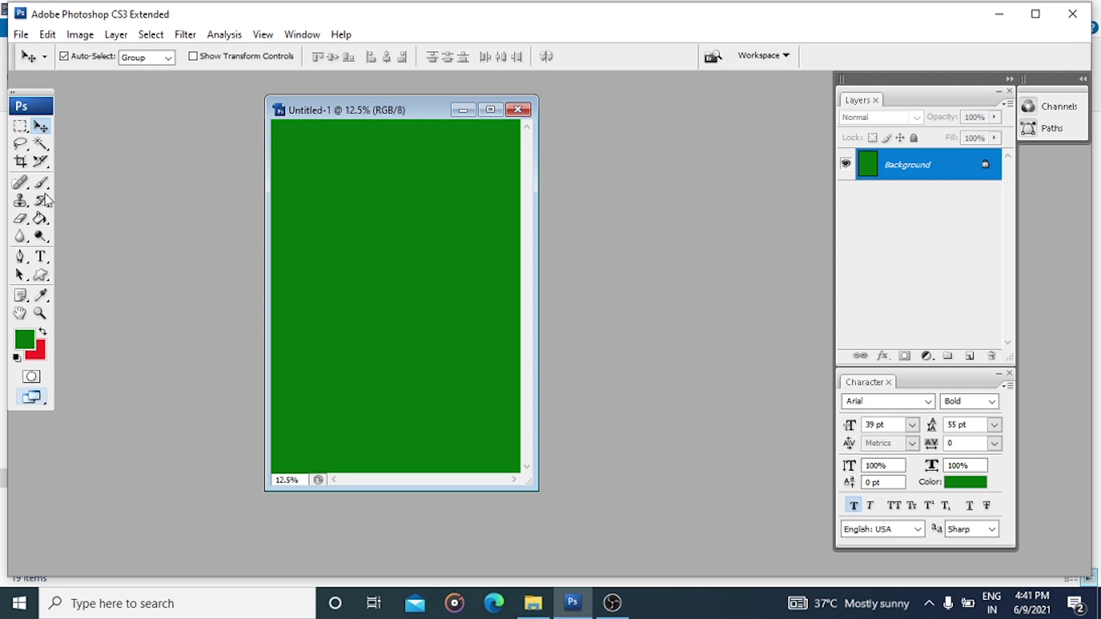
{"action": "left_click", "coordinate": [23, 133]}
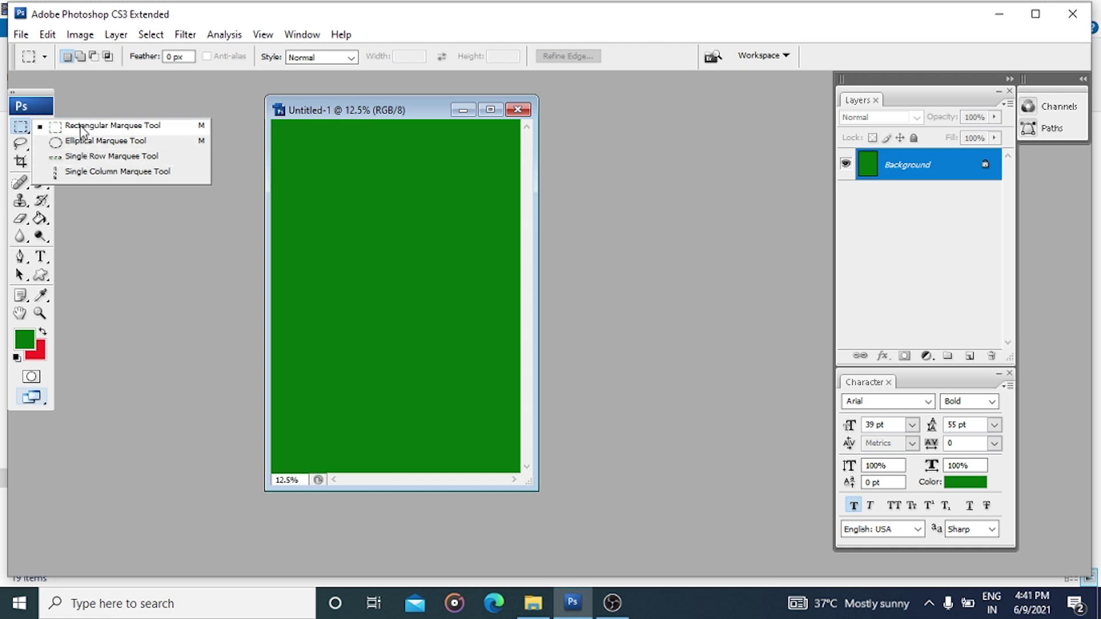
Keep the Rectangular Marquee, then switch to the Gradient Tool with a green-to-red blend.
{"action": "left_click", "coordinate": [71, 125]}
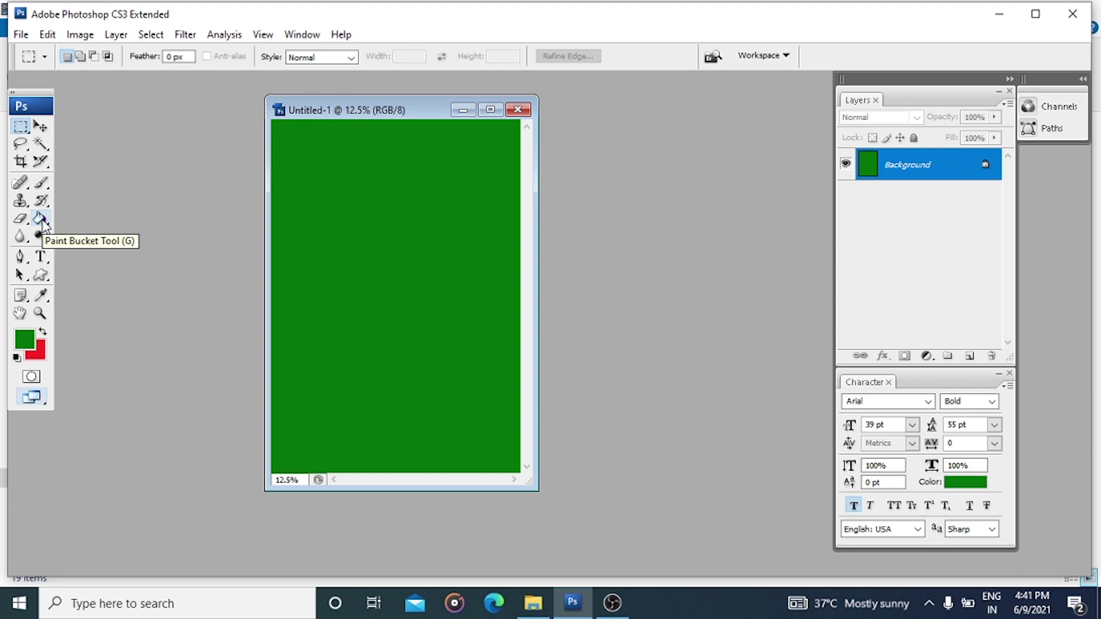
{"action": "left_click", "coordinate": [41, 220]}
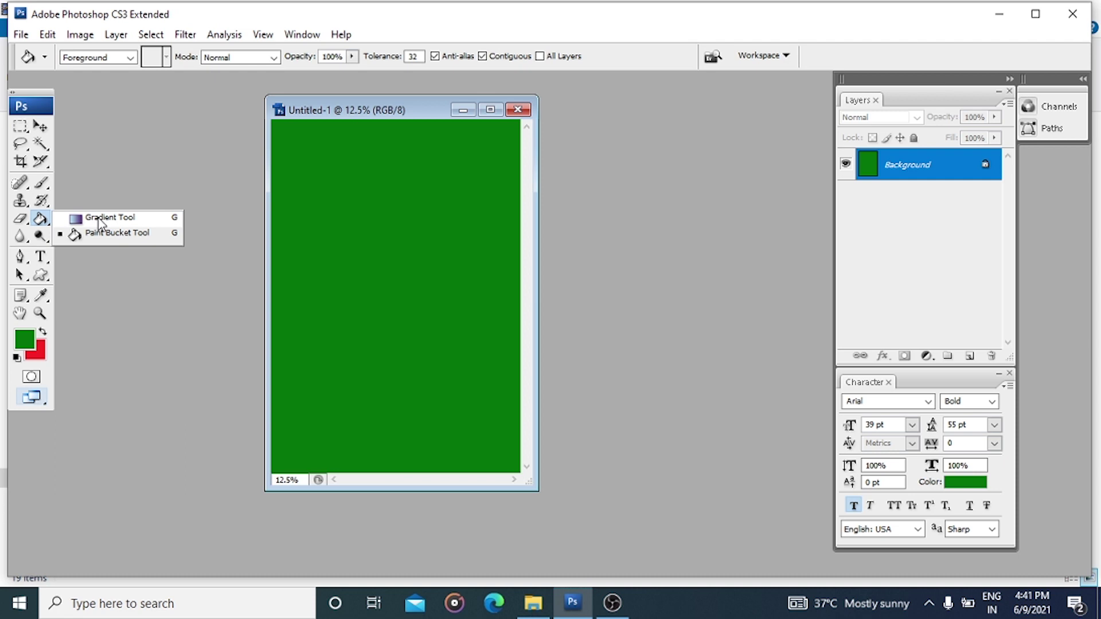
{"action": "left_click", "coordinate": [98, 220]}
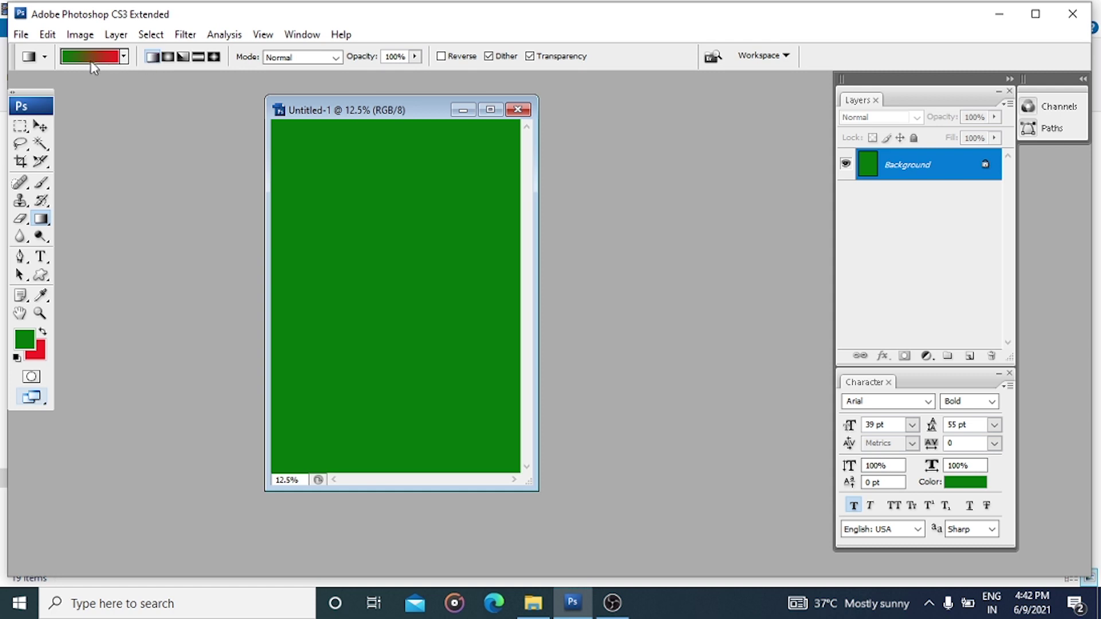
Draw a green-to-red gradient across the canvas, finishing diagonally from top-left to bottom-right.
{"action": "left_click", "coordinate": [123, 56]}
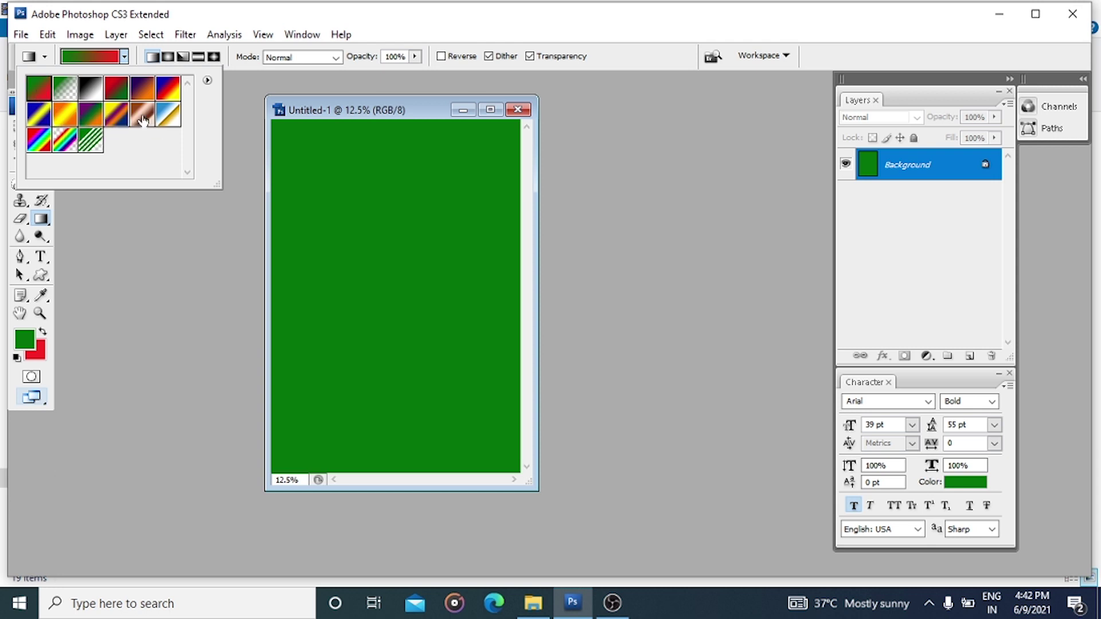
{"action": "left_click", "coordinate": [391, 122]}
{"action": "left_click_drag", "start_coordinate": [391, 123], "coordinate": [388, 439]}
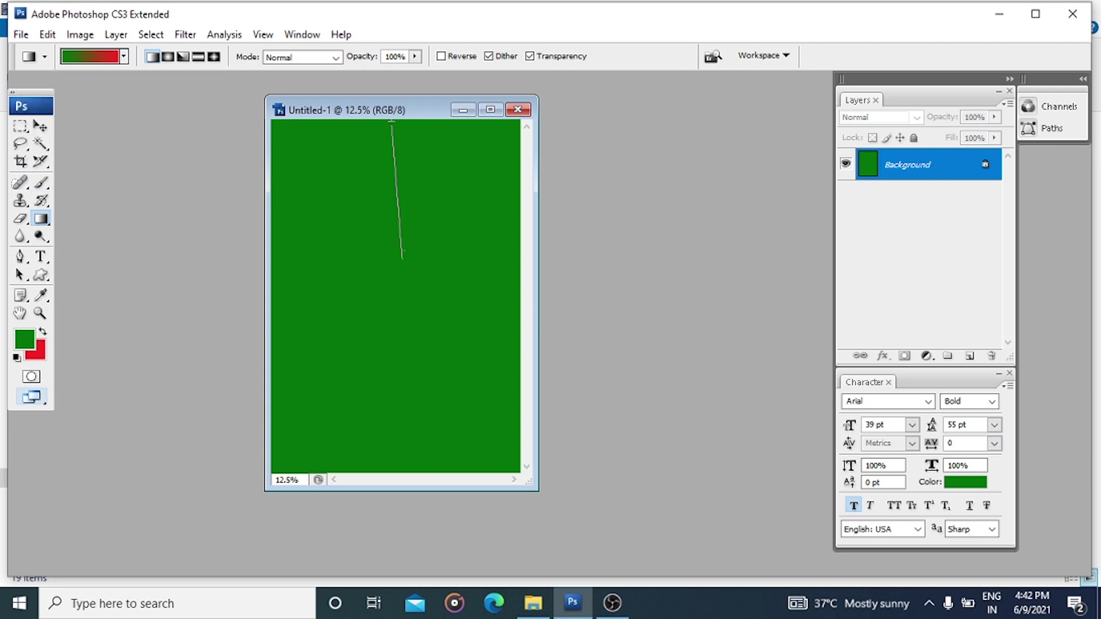
{"action": "left_click_drag", "start_coordinate": [388, 439], "coordinate": [391, 471]}
{"action": "left_click_drag", "start_coordinate": [380, 469], "coordinate": [396, 112]}
{"action": "left_click_drag", "start_coordinate": [276, 305], "coordinate": [513, 295]}
{"action": "left_click_drag", "start_coordinate": [315, 162], "coordinate": [401, 470]}
{"action": "mouse_move", "coordinate": [274, 122]}
{"action": "left_mouse_down"}
{"action": "mouse_move", "coordinate": [384, 304]}
{"action": "mouse_move", "coordinate": [516, 469]}
{"action": "left_mouse_up"}
Close the gradient document without saving and create a new A4 300 ppi RGB document.
{"action": "left_click", "coordinate": [519, 110]}
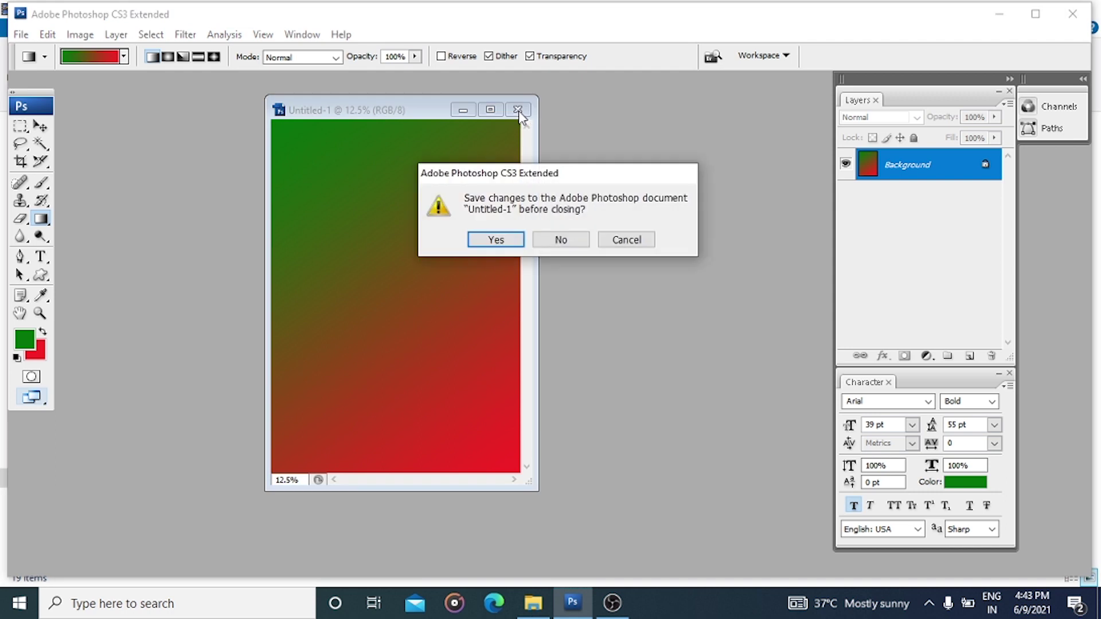
{"action": "left_click", "coordinate": [547, 240]}
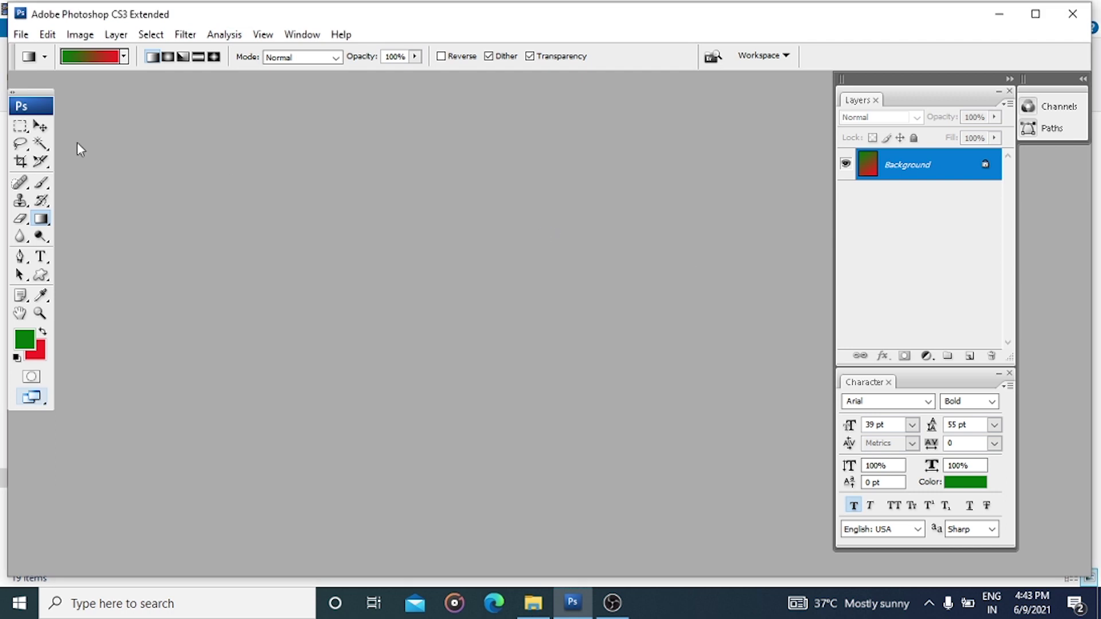
{"action": "left_click", "coordinate": [23, 36]}
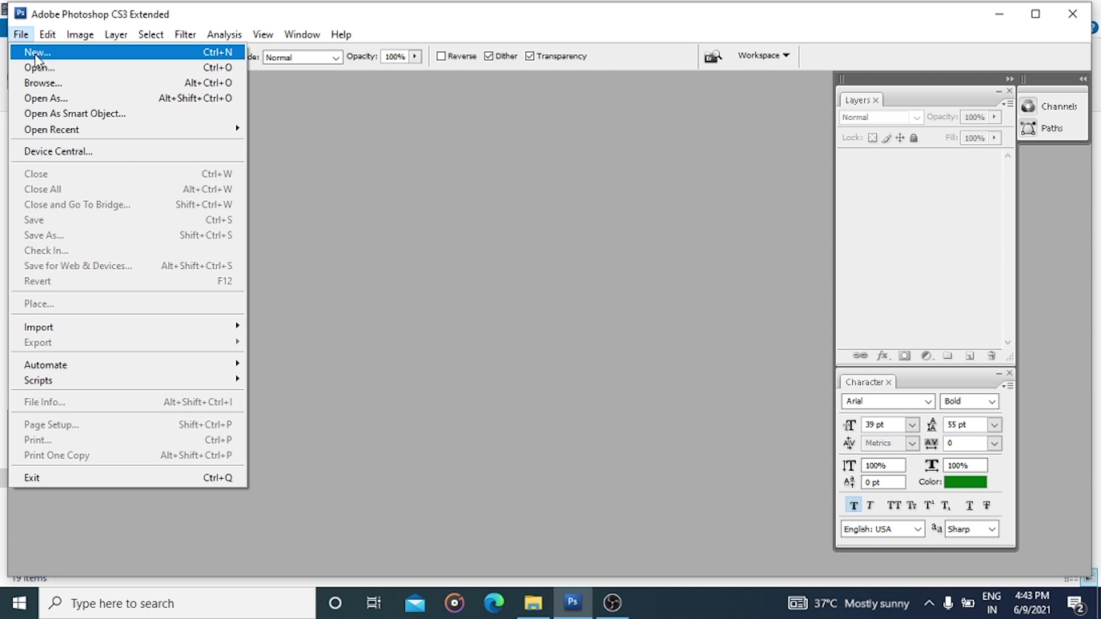
{"action": "left_click", "coordinate": [37, 53]}
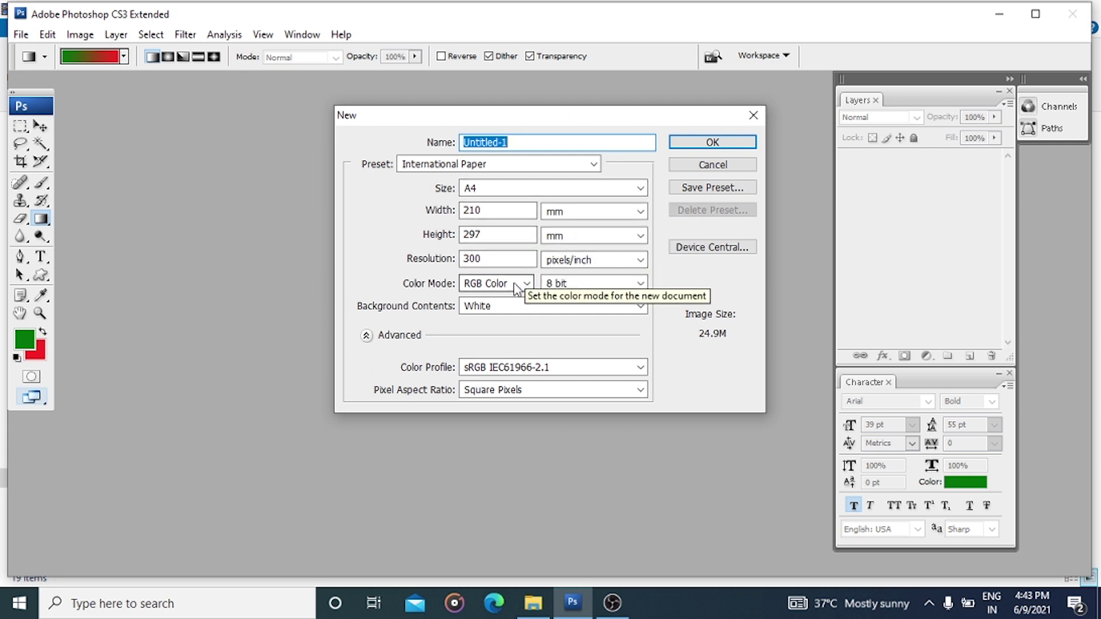
{"action": "left_click", "coordinate": [682, 143]}
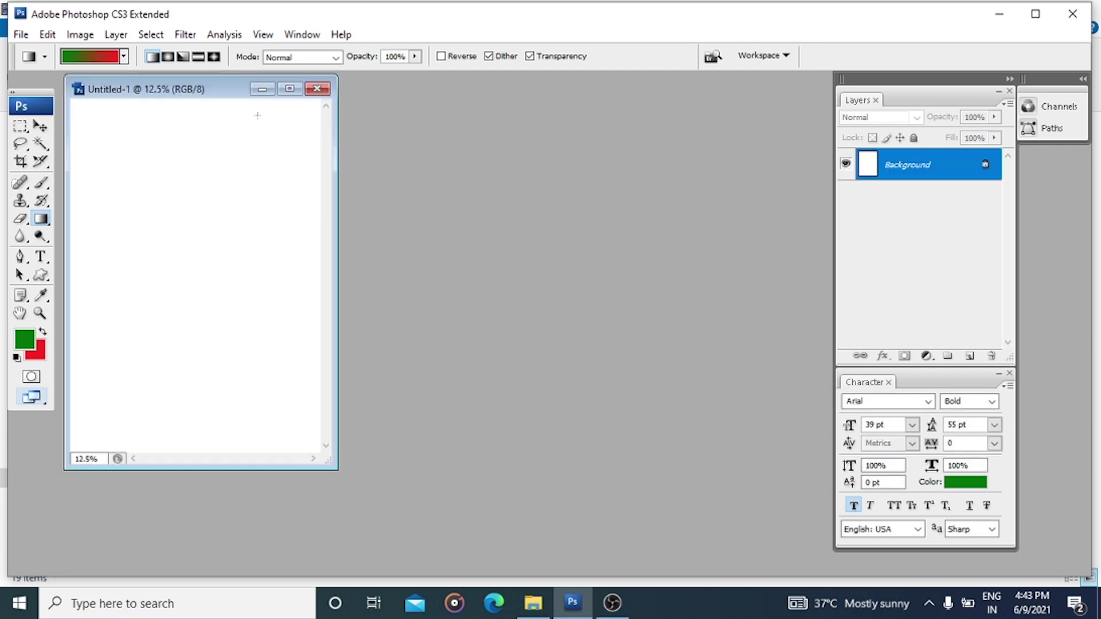
{"action": "left_click_drag", "start_coordinate": [217, 96], "coordinate": [319, 102]}
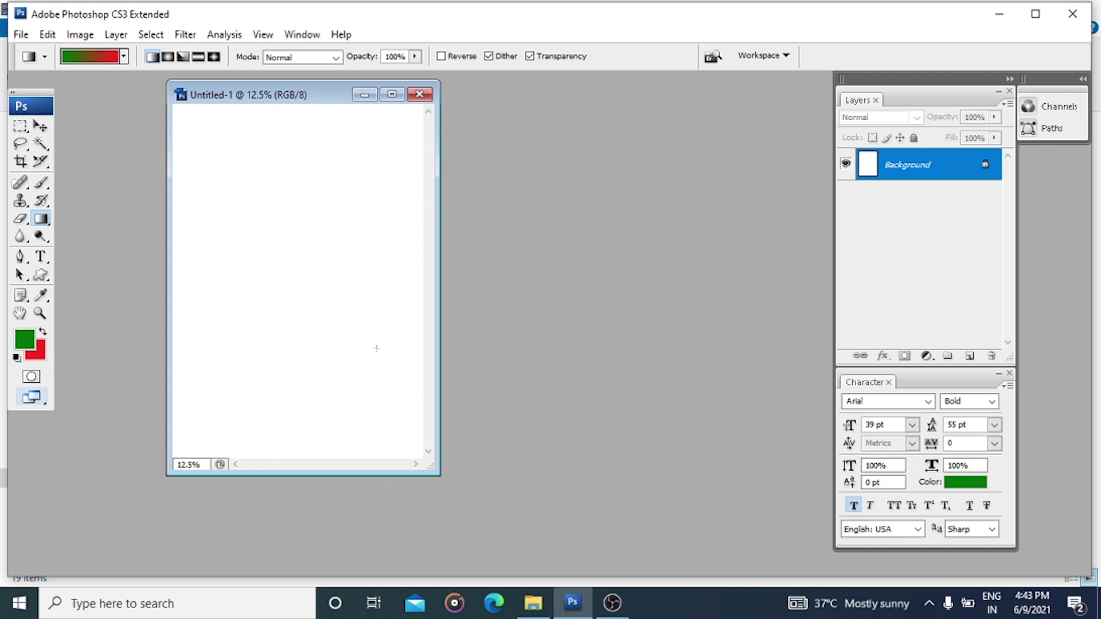
{"action": "left_click", "coordinate": [80, 35]}
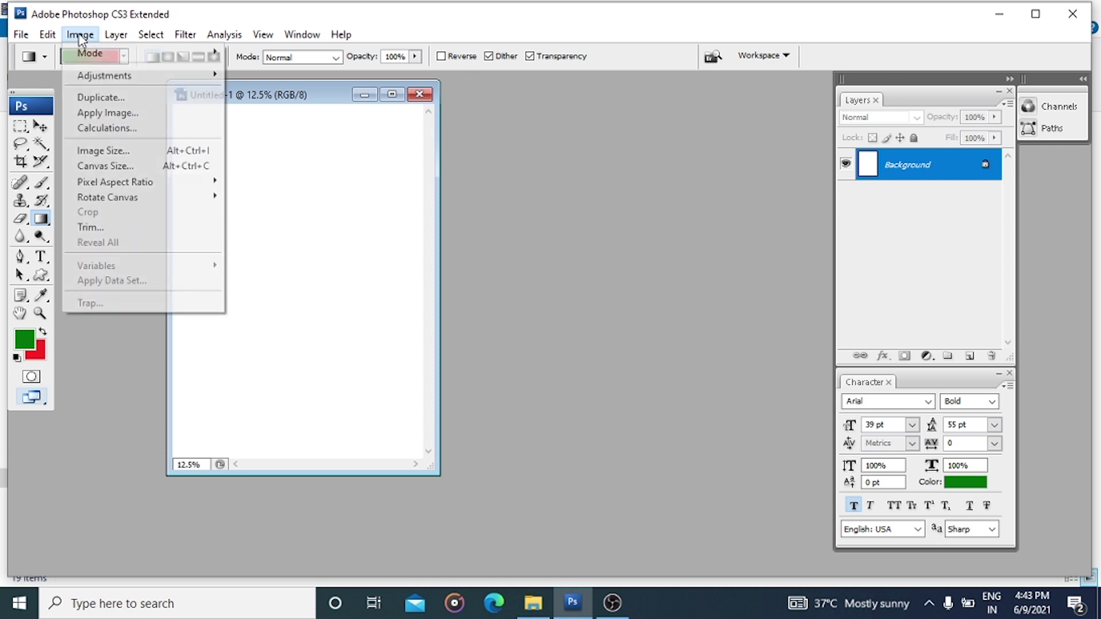
{"action": "mouse_move", "coordinate": [107, 197]}
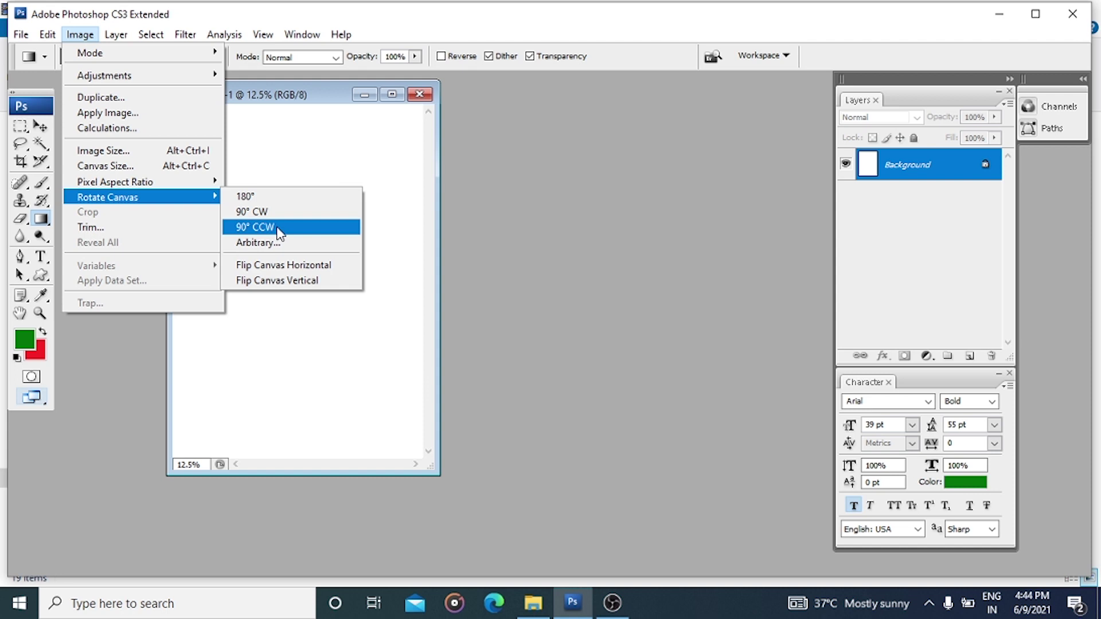
Rotate the blank Untitled-1 canvas 90° so it becomes landscape.
{"action": "left_click", "coordinate": [272, 220]}
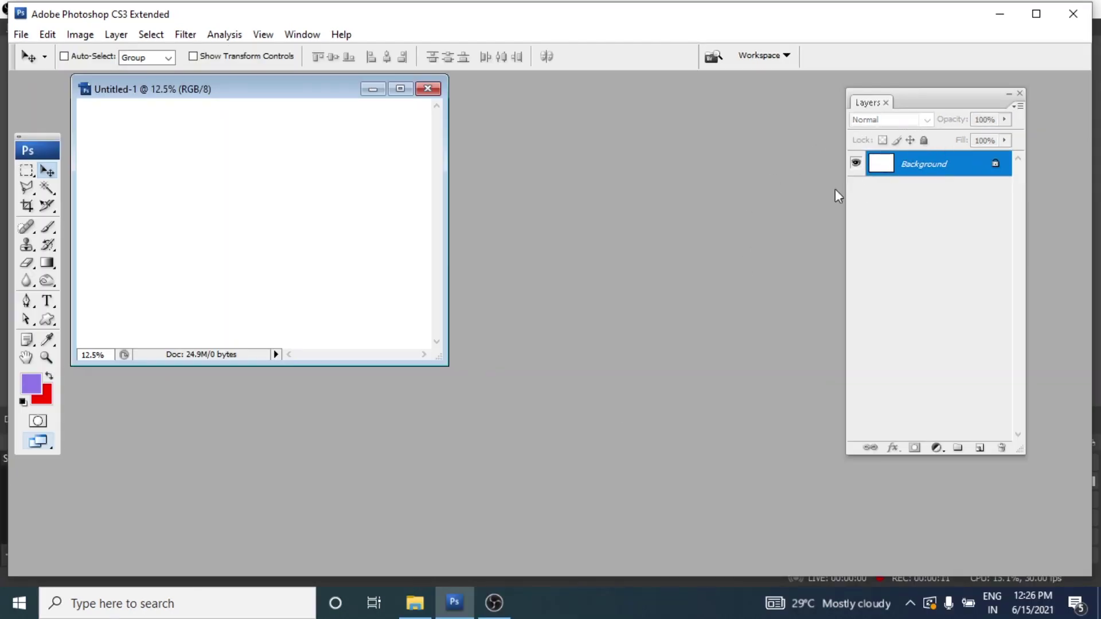
{"action": "key", "text": "F7"}
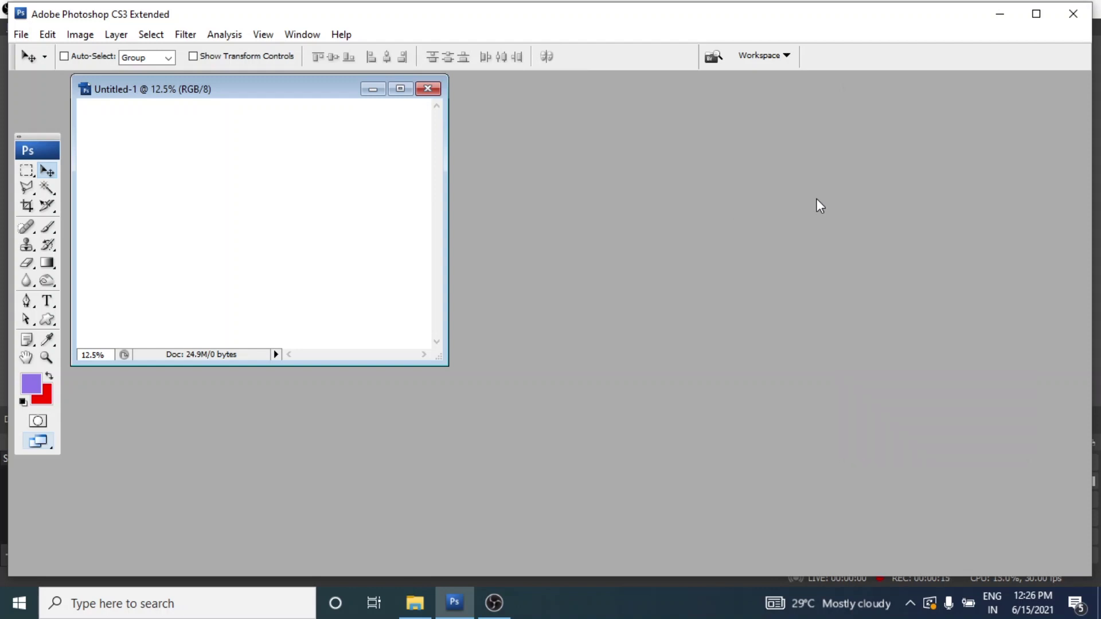
{"action": "key", "text": "F7"}
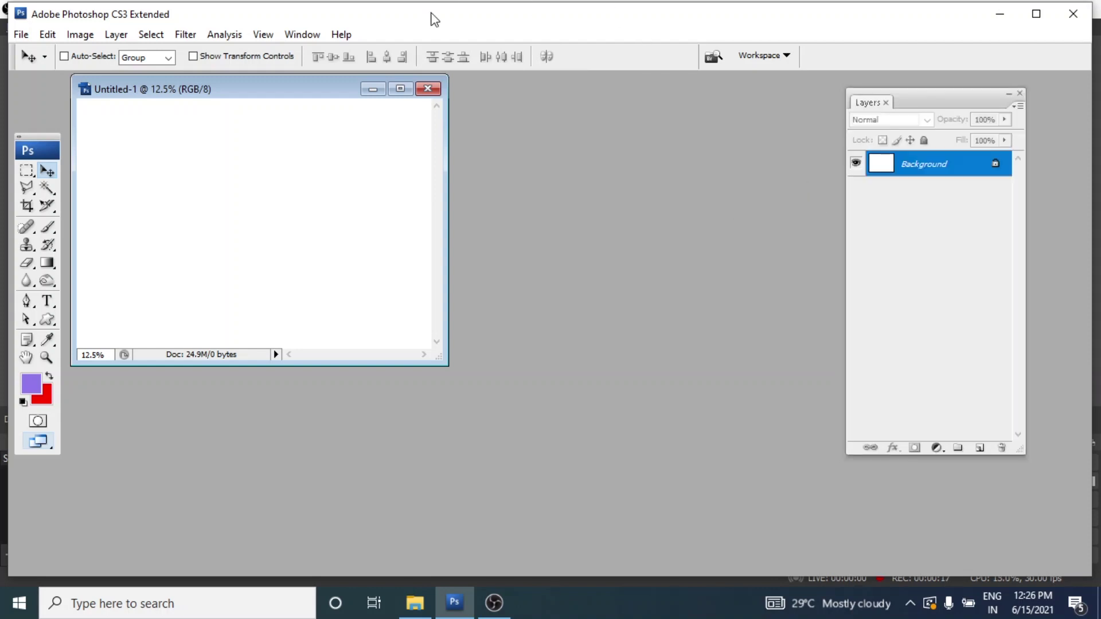
{"action": "left_click", "coordinate": [311, 38]}
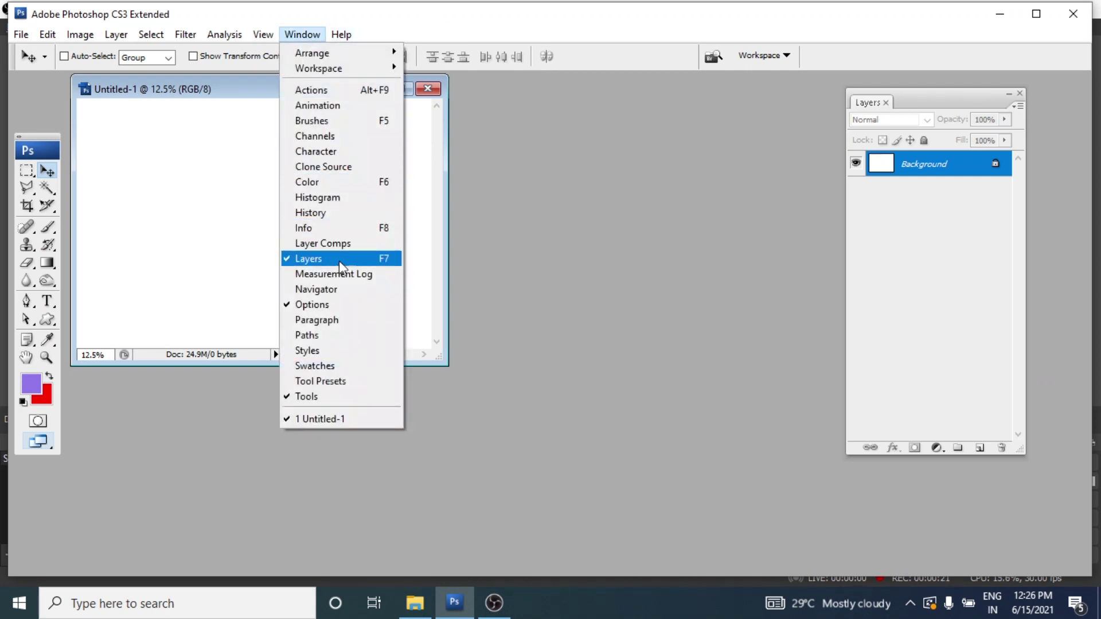
{"action": "left_click", "coordinate": [554, 239]}
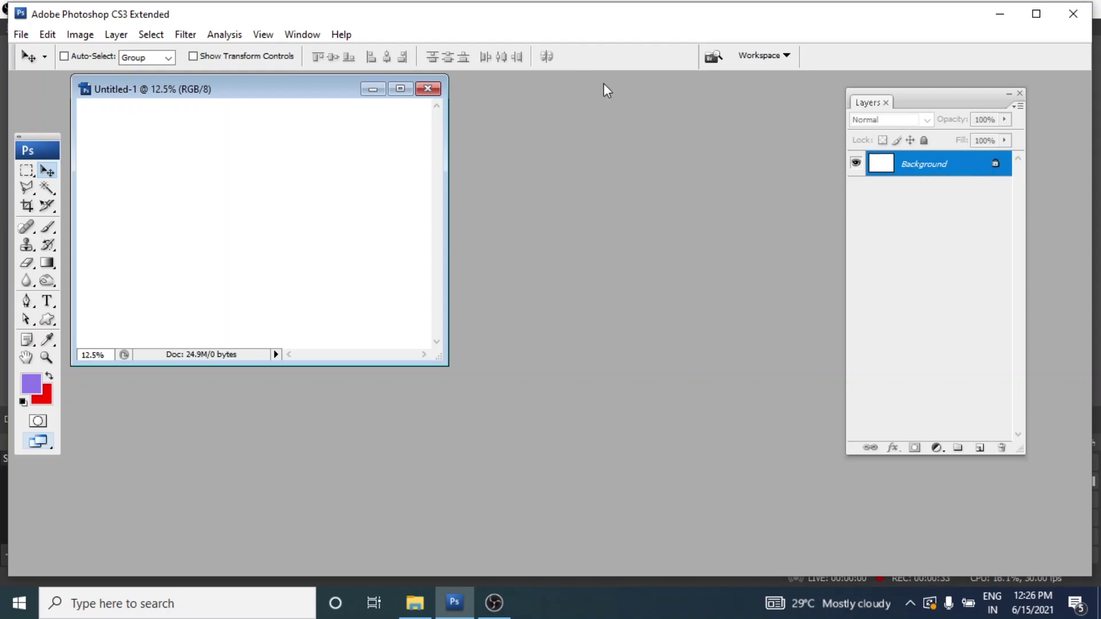
Open the elephant image file via File > Open.
{"action": "left_click", "coordinate": [20, 34]}
{"action": "left_click", "coordinate": [35, 67]}
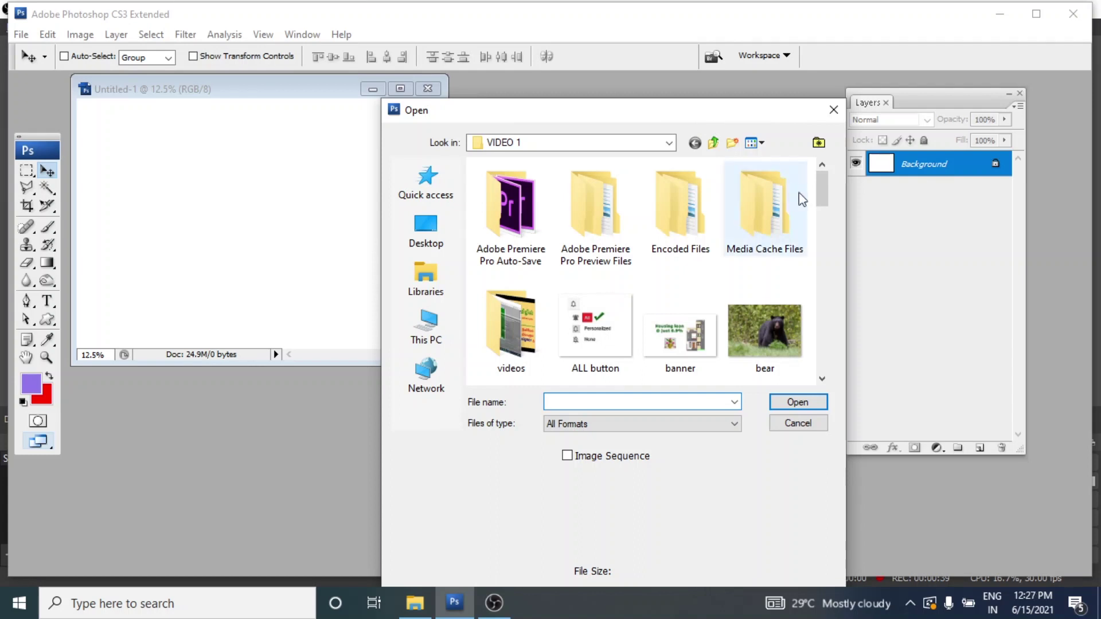
{"action": "scroll", "coordinate": [828, 197], "scroll_direction": "down", "scroll_amount": 5}
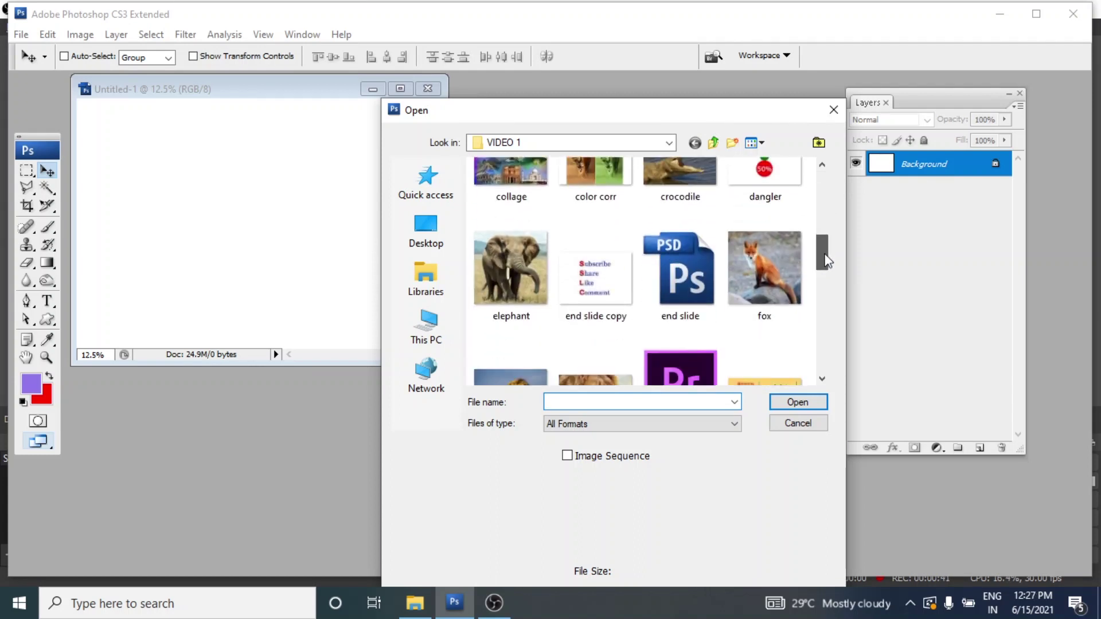
{"action": "left_click", "coordinate": [513, 278]}
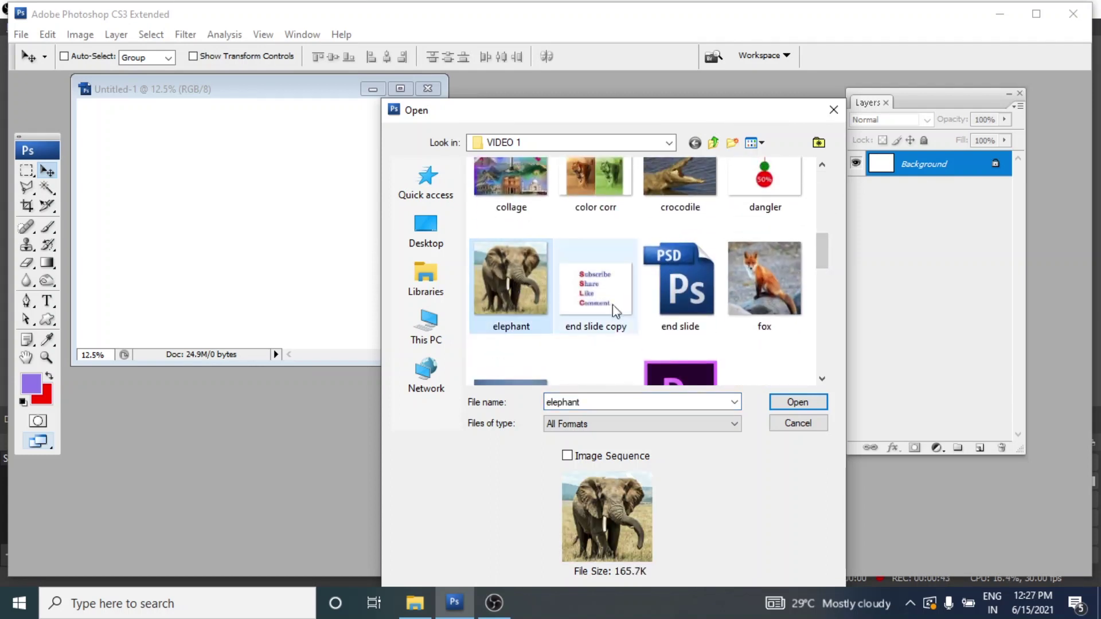
{"action": "left_click", "coordinate": [784, 404]}
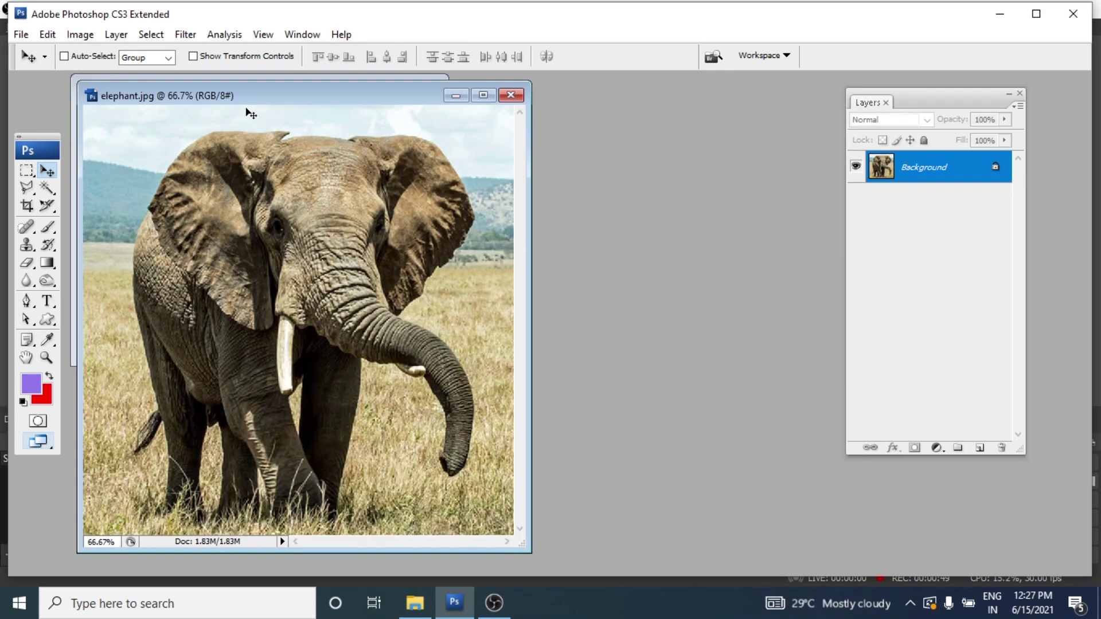
Convert the elephant photo's locked Background into an unlocked Layer 0.
{"action": "left_click_drag", "start_coordinate": [258, 103], "coordinate": [487, 109]}
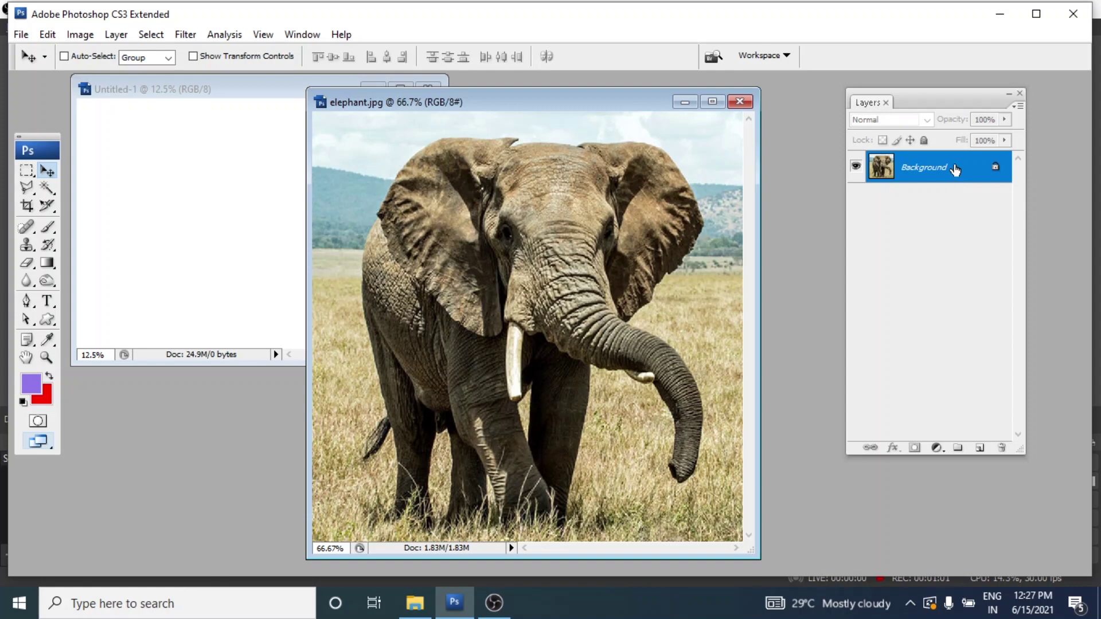
{"action": "double_click", "coordinate": [954, 169]}
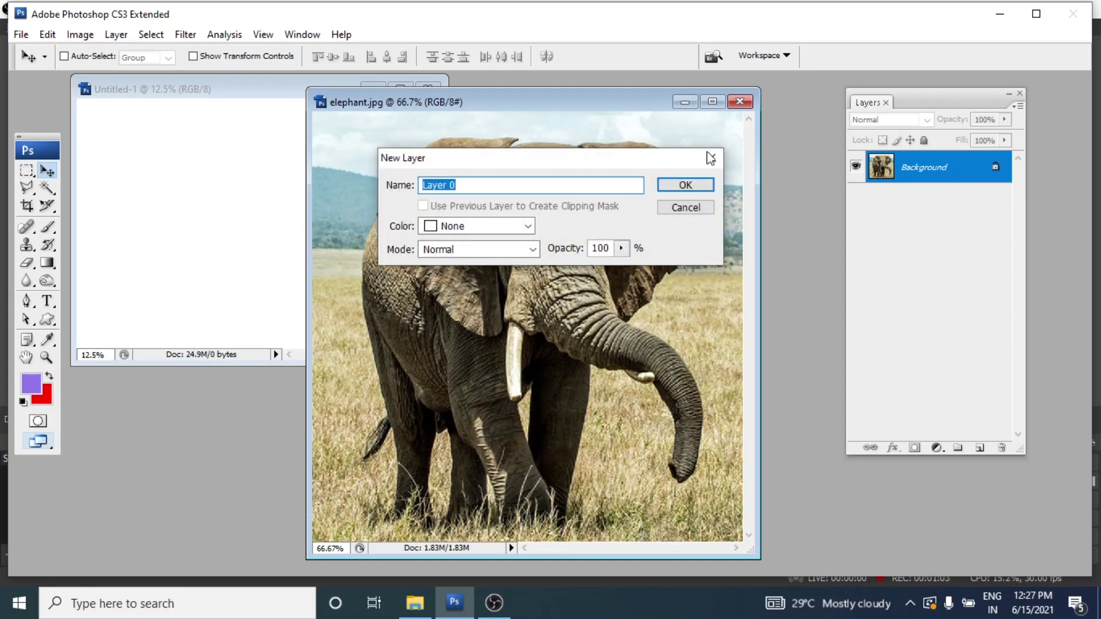
{"action": "left_click", "coordinate": [682, 185]}
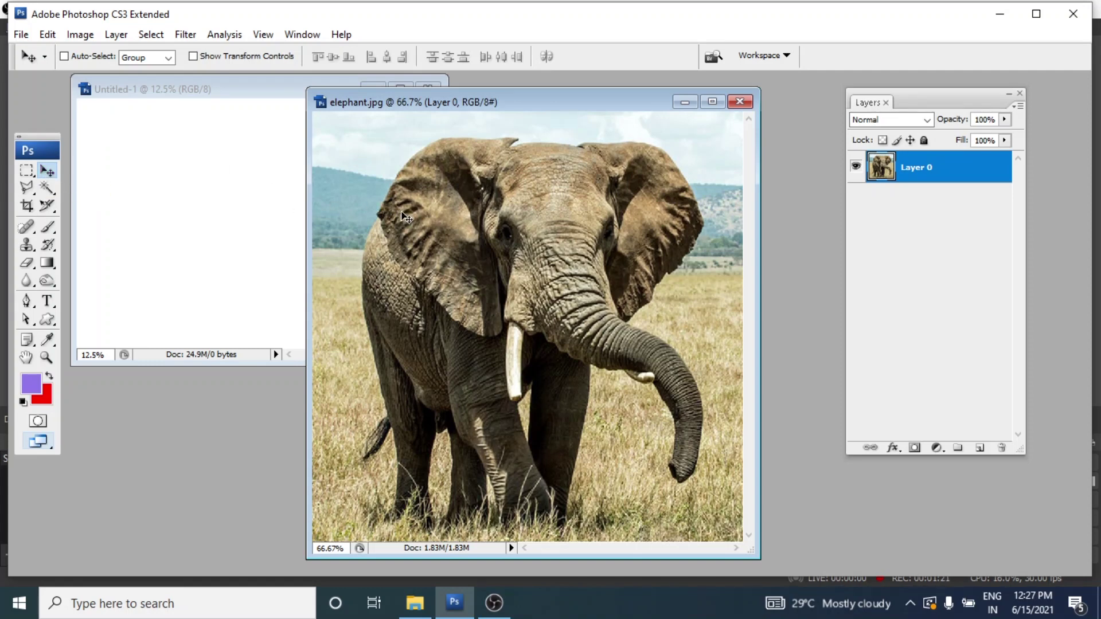
{"action": "left_click_drag", "start_coordinate": [404, 217], "coordinate": [237, 207]}
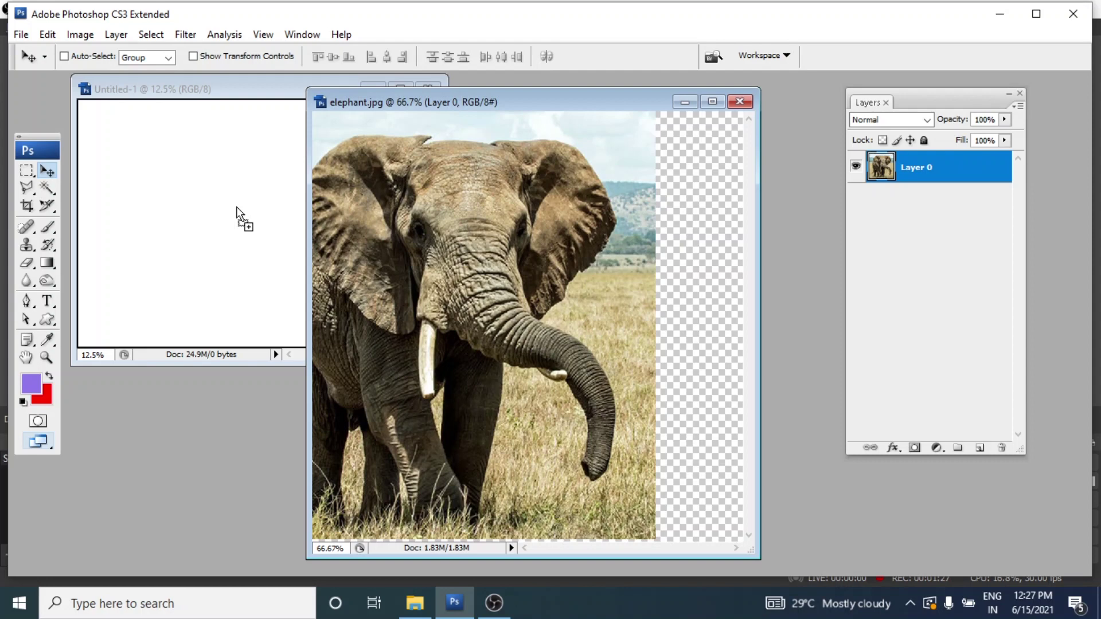
Drop the elephant into Untitled-1 as Layer 1 and close elephant.jpg without saving.
{"action": "left_click_drag", "start_coordinate": [237, 206], "coordinate": [236, 206]}
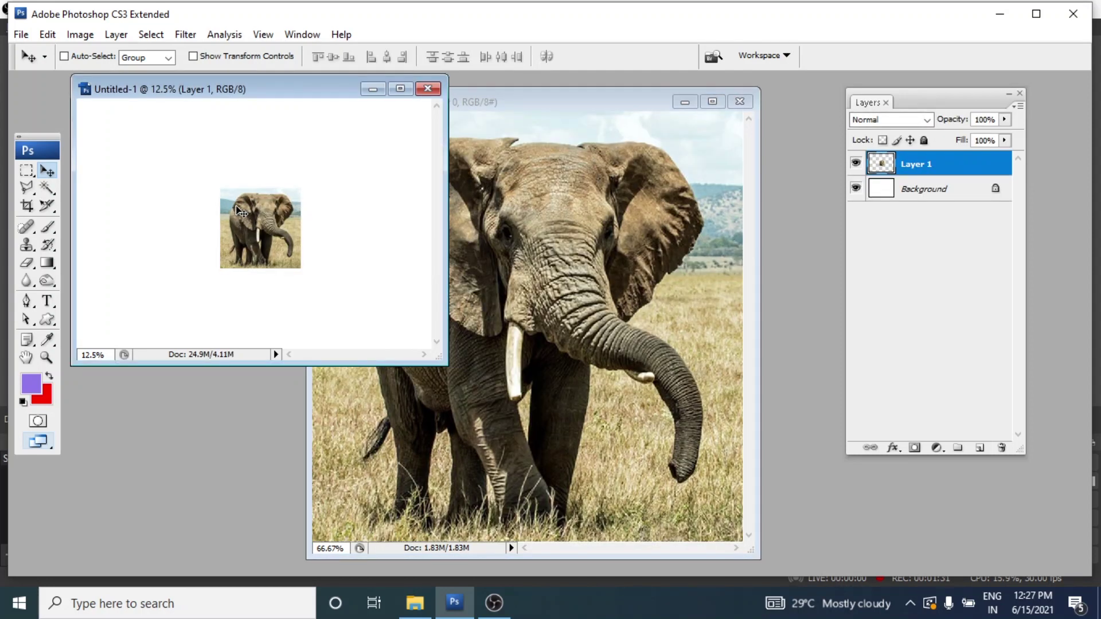
{"action": "left_click", "coordinate": [548, 106]}
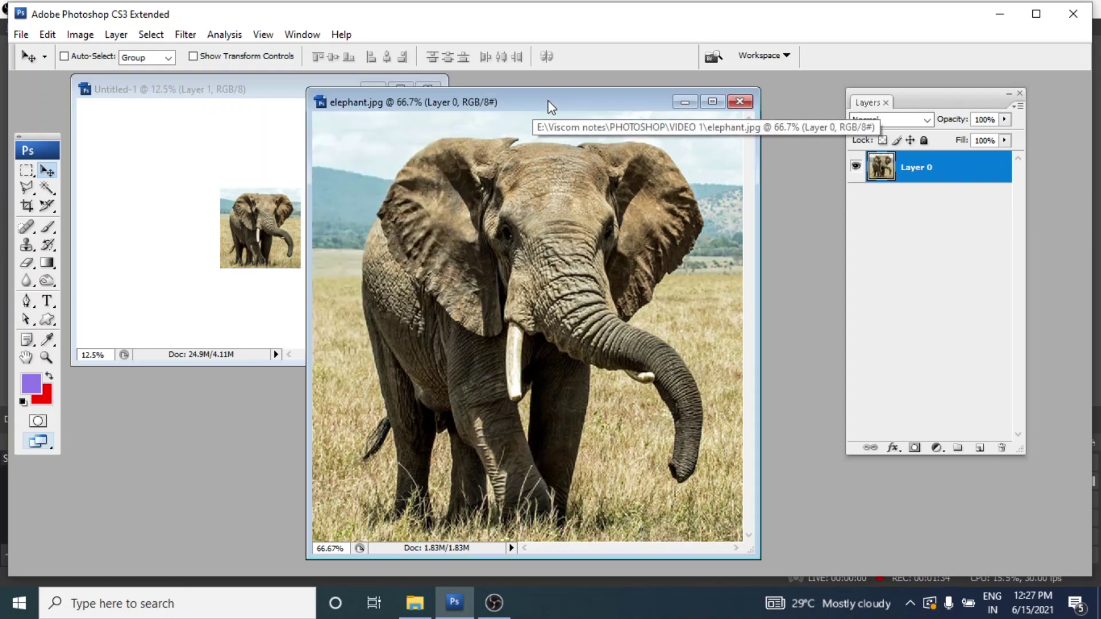
{"action": "left_click", "coordinate": [740, 103]}
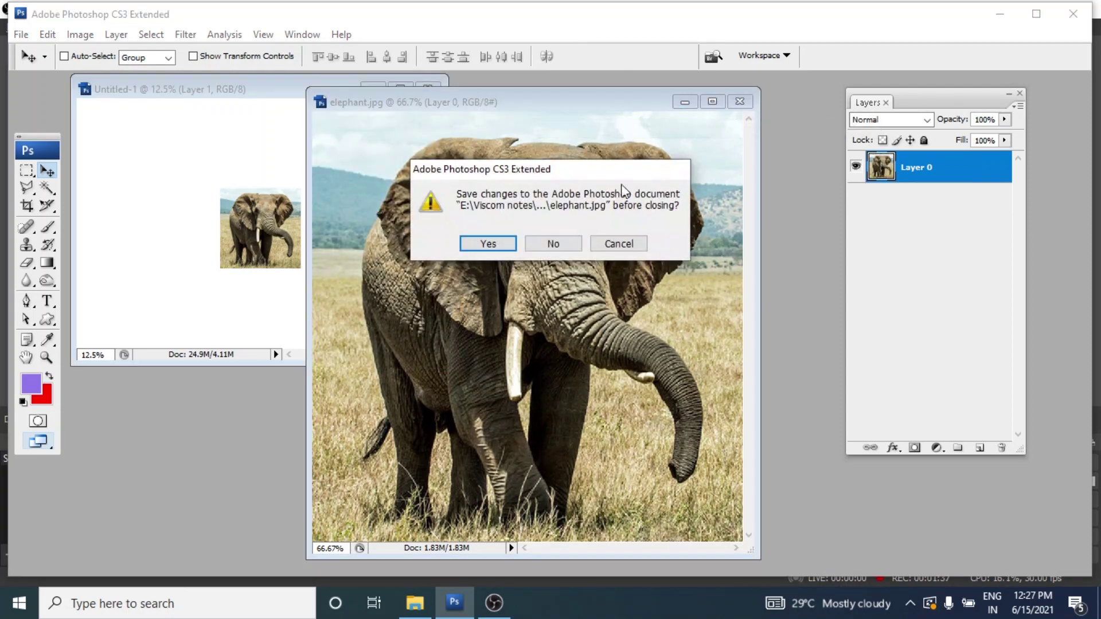
{"action": "left_click", "coordinate": [553, 244]}
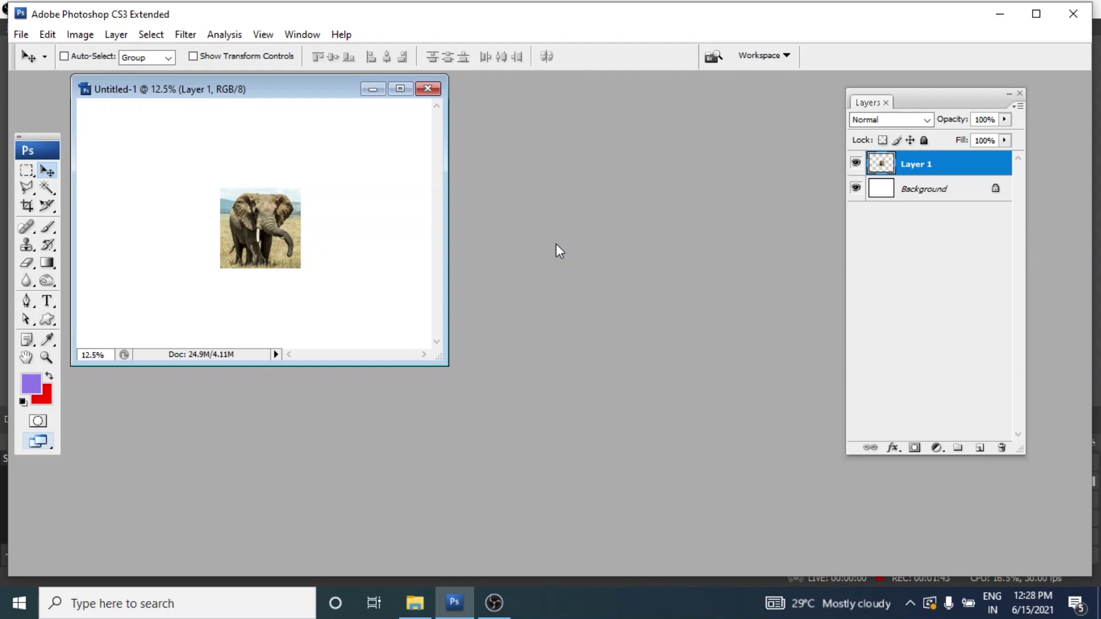
Zoom in, enlarge the document window, and move the elephant down-right toward the canvas centre.
{"action": "key", "text": "ctrl+plus"}
{"action": "key", "text": "ctrl+plus"}
{"action": "key", "text": "ctrl+plus"}
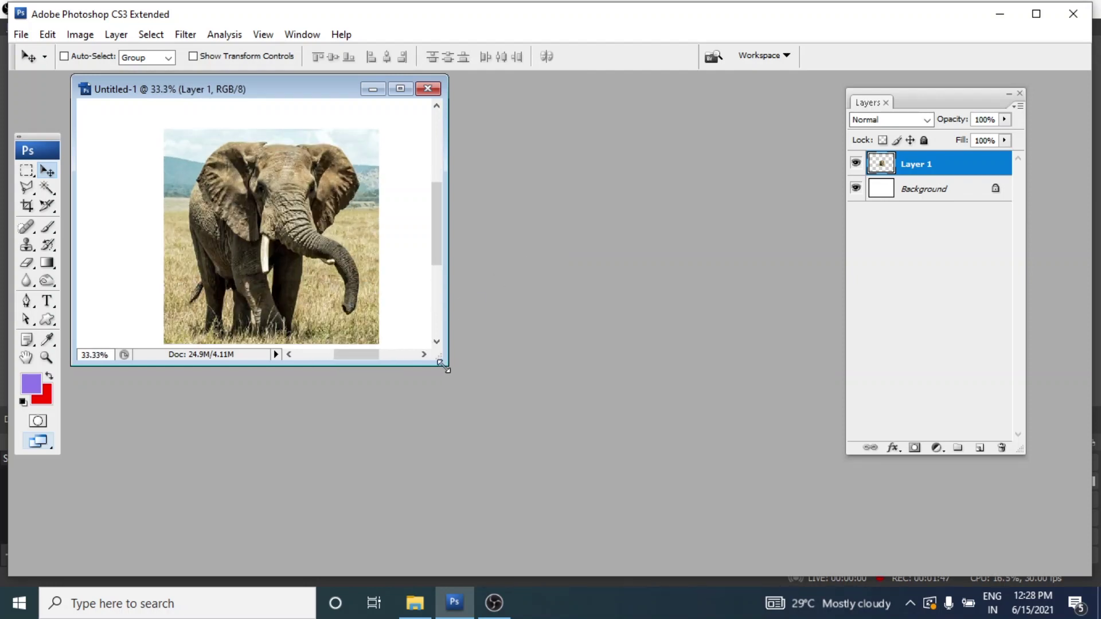
{"action": "left_click_drag", "start_coordinate": [444, 362], "coordinate": [589, 500]}
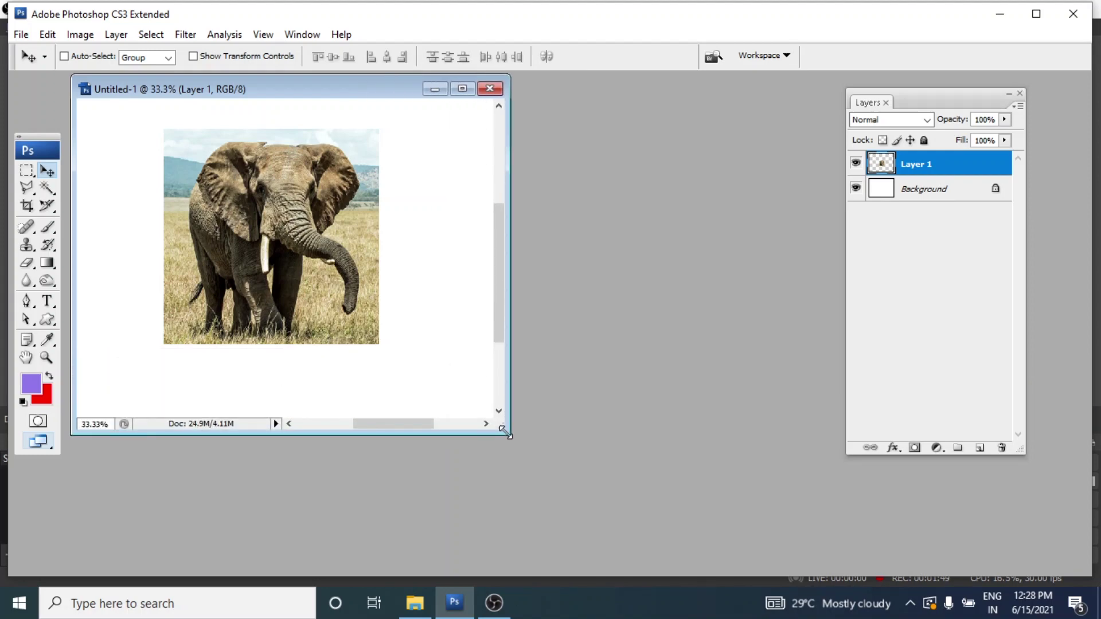
{"action": "left_click_drag", "start_coordinate": [590, 500], "coordinate": [590, 499]}
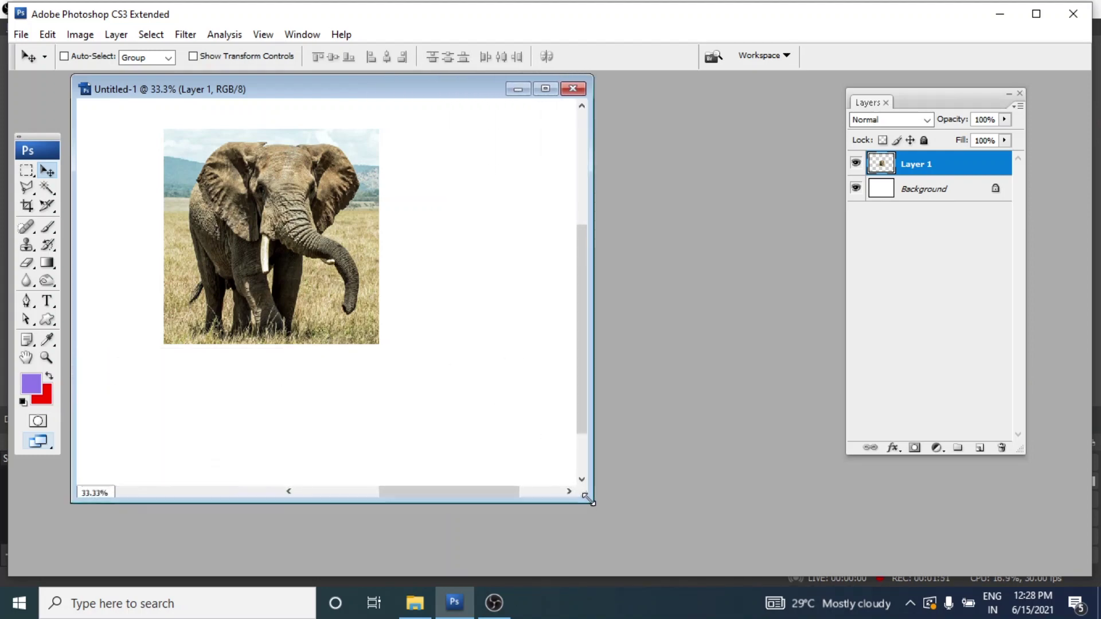
{"action": "left_click_drag", "start_coordinate": [282, 253], "coordinate": [329, 283]}
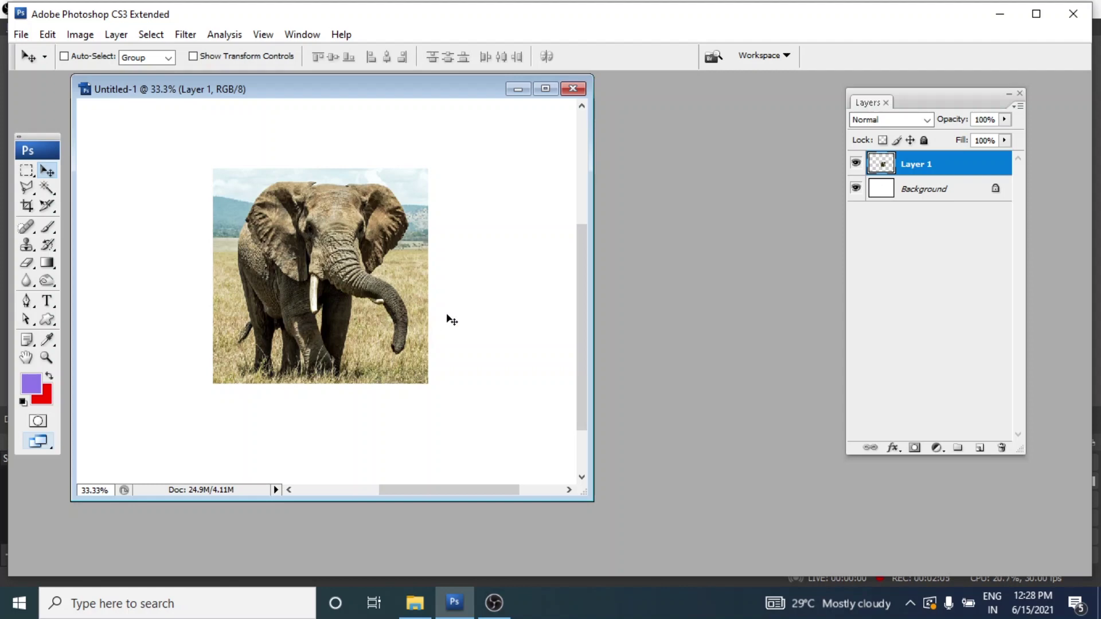
{"action": "left_click", "coordinate": [27, 268]}
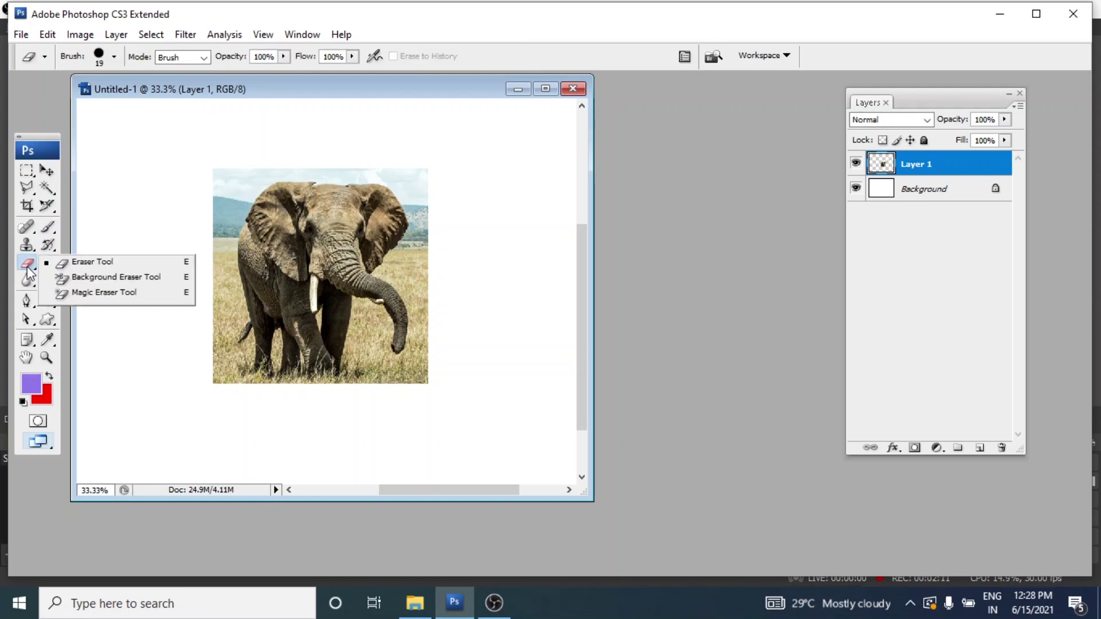
Select the plain Eraser Tool and show its brush presets at 19 px, full hardness.
{"action": "left_click", "coordinate": [86, 263]}
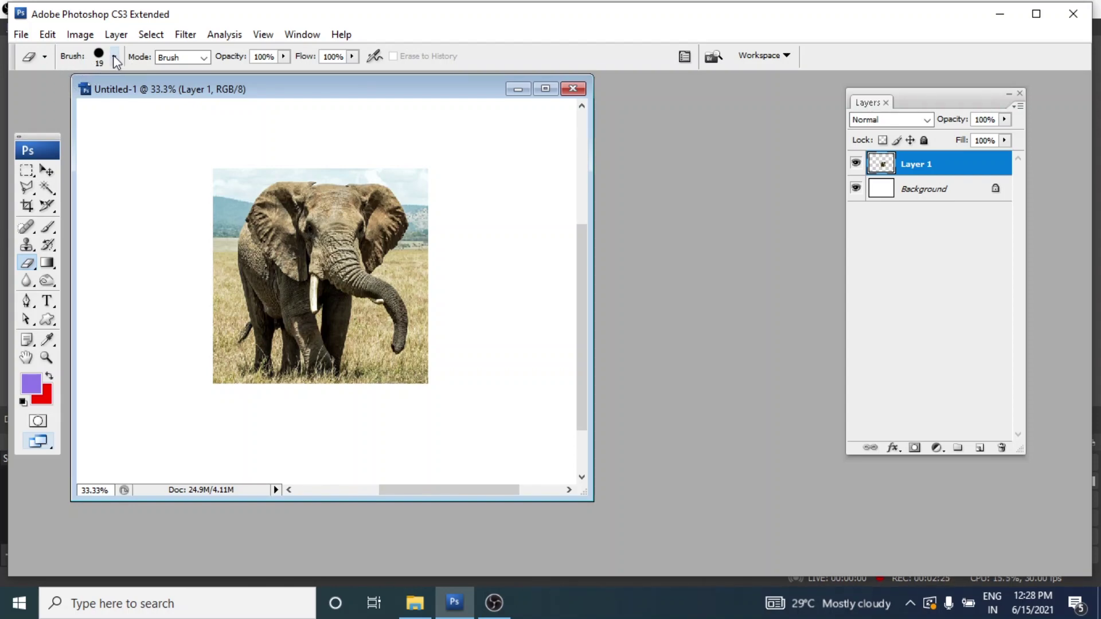
{"action": "left_click", "coordinate": [114, 57]}
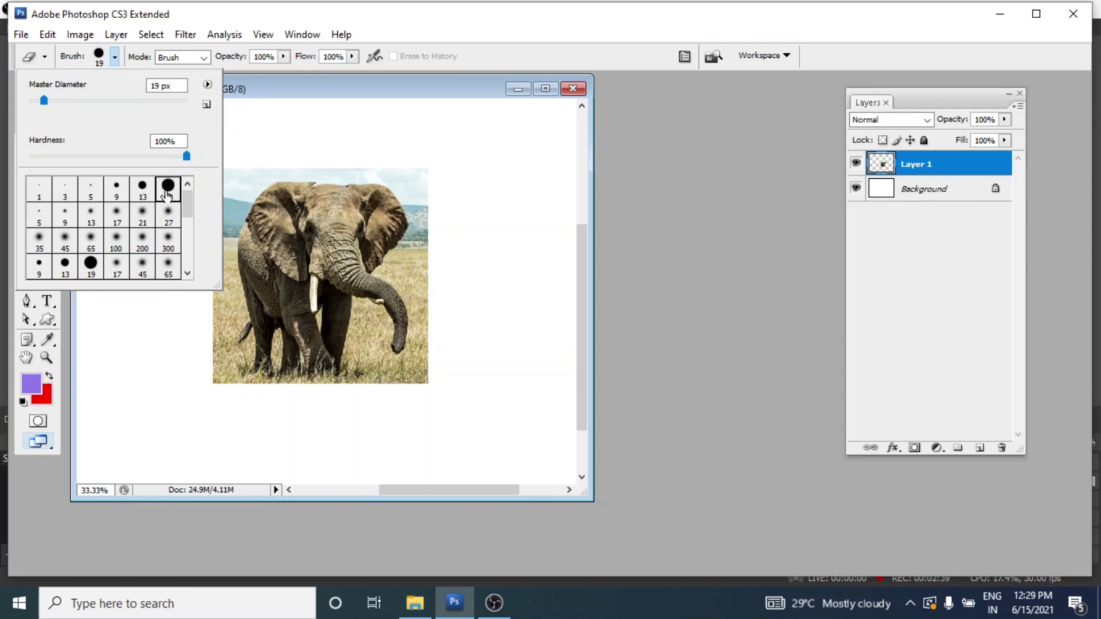
{"action": "double_click", "coordinate": [166, 196]}
{"action": "mouse_move", "coordinate": [276, 239]}
{"action": "left_mouse_down"}
{"action": "mouse_move", "coordinate": [309, 269]}
{"action": "mouse_move", "coordinate": [370, 281]}
{"action": "mouse_move", "coordinate": [376, 297]}
{"action": "left_mouse_up"}
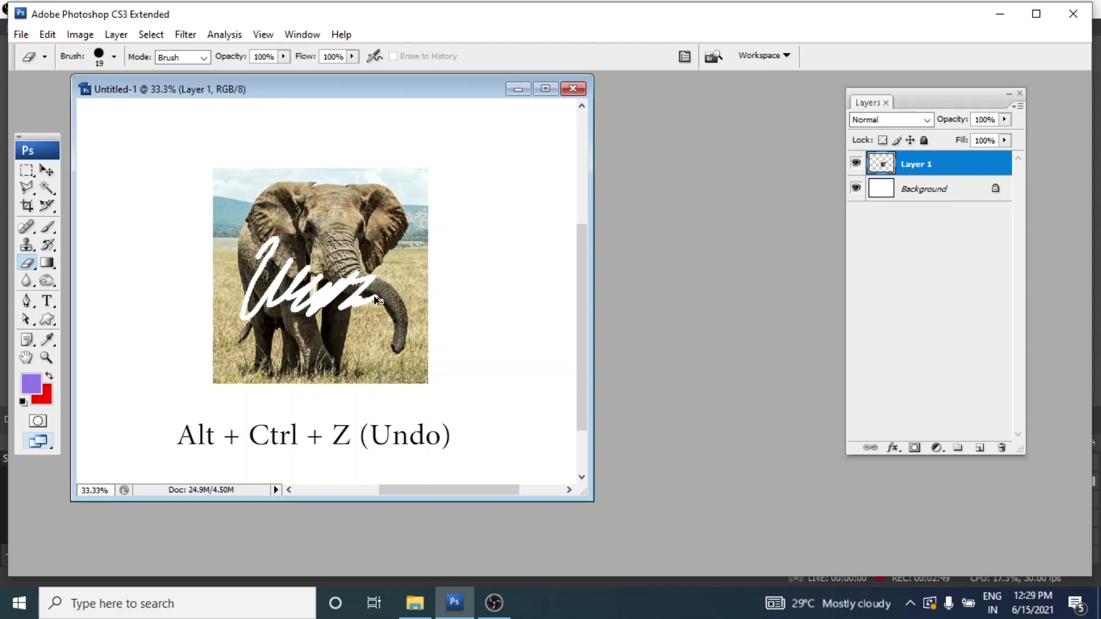
{"action": "key", "text": "ctrl+alt+z"}
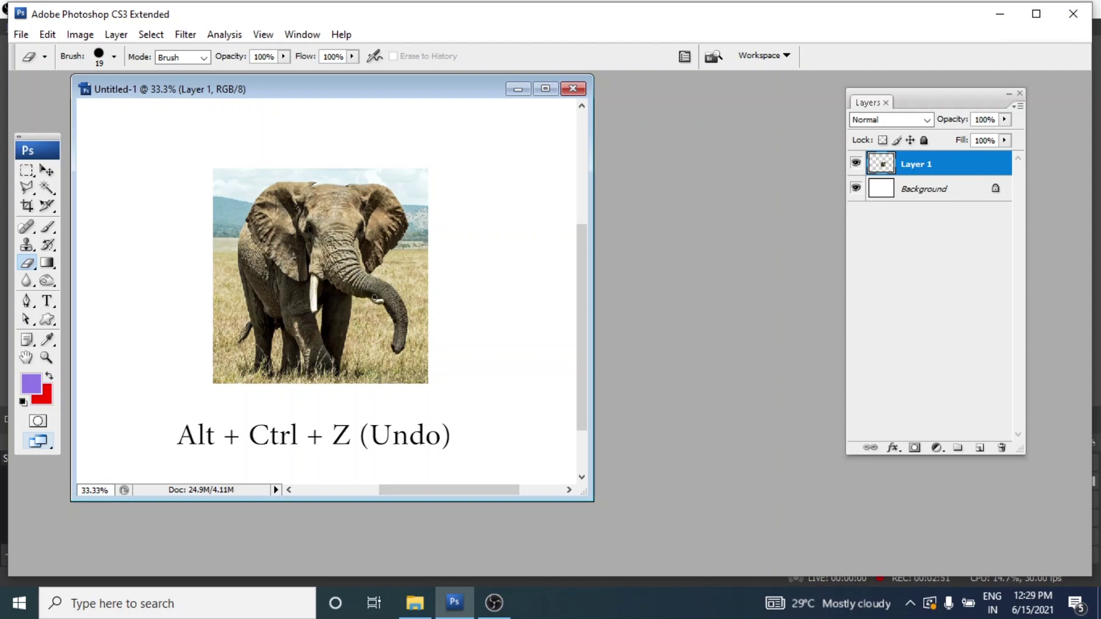
{"action": "left_click", "coordinate": [114, 57]}
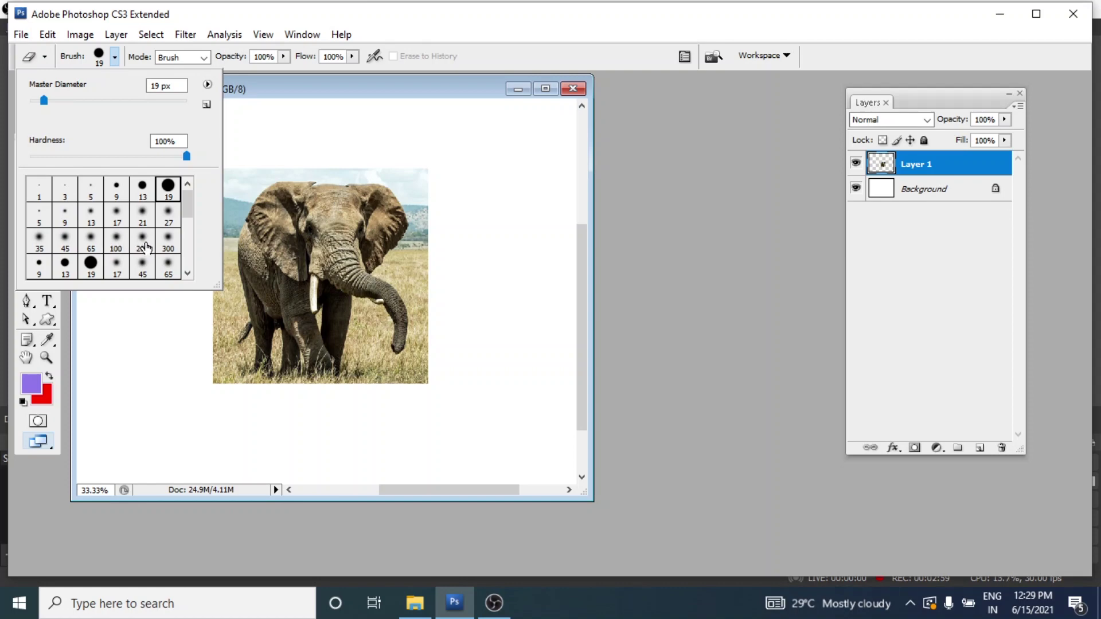
Set a soft eraser brush of about 600 px and erase the elephant photo's edges to white.
{"action": "left_click", "coordinate": [147, 247]}
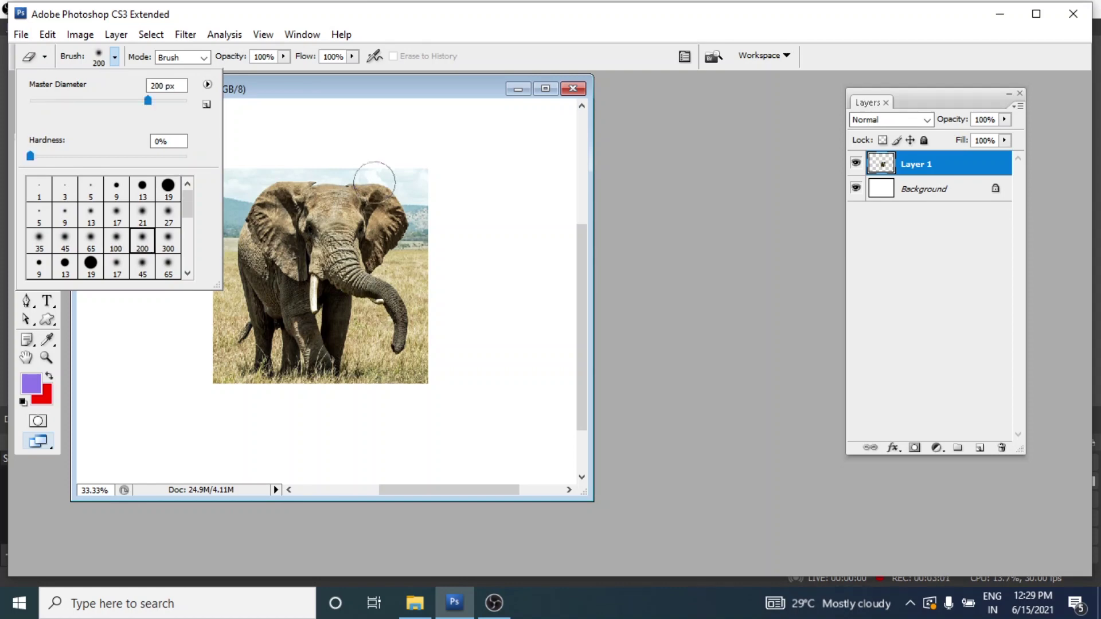
{"action": "left_click", "coordinate": [460, 156]}
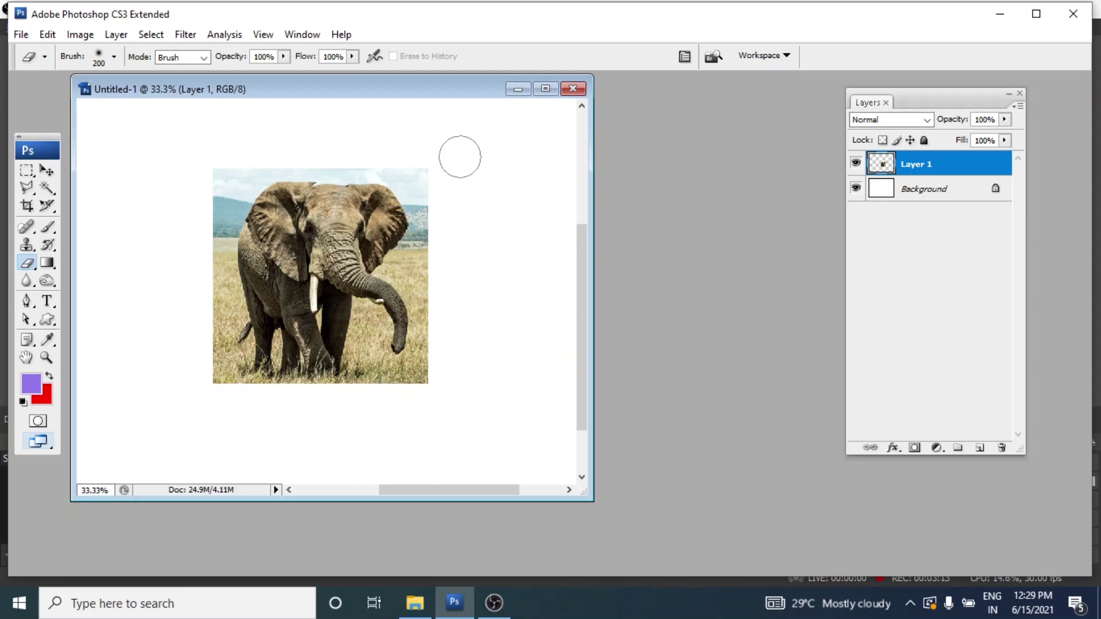
{"action": "key", "text": "bracketright"}
{"action": "key", "text": "bracketright"}
{"action": "key", "text": "bracketright"}
{"action": "key", "text": "bracketright"}
{"action": "key", "text": "bracketright"}
{"action": "key", "text": "bracketright"}
{"action": "key", "text": "bracketleft"}
{"action": "key", "text": "bracketleft"}
{"action": "key", "text": "bracketleft"}
{"action": "key", "text": "bracketleft"}
{"action": "key", "text": "bracketleft"}
{"action": "key", "text": "bracketleft"}
{"action": "mouse_move", "coordinate": [435, 167]}
{"action": "left_mouse_down"}
{"action": "mouse_move", "coordinate": [442, 304]}
{"action": "mouse_move", "coordinate": [422, 385]}
{"action": "mouse_move", "coordinate": [312, 396]}
{"action": "mouse_move", "coordinate": [227, 383]}
{"action": "mouse_move", "coordinate": [208, 336]}
{"action": "mouse_move", "coordinate": [208, 172]}
{"action": "mouse_move", "coordinate": [361, 155]}
{"action": "mouse_move", "coordinate": [415, 168]}
{"action": "mouse_move", "coordinate": [435, 220]}
{"action": "left_mouse_up"}
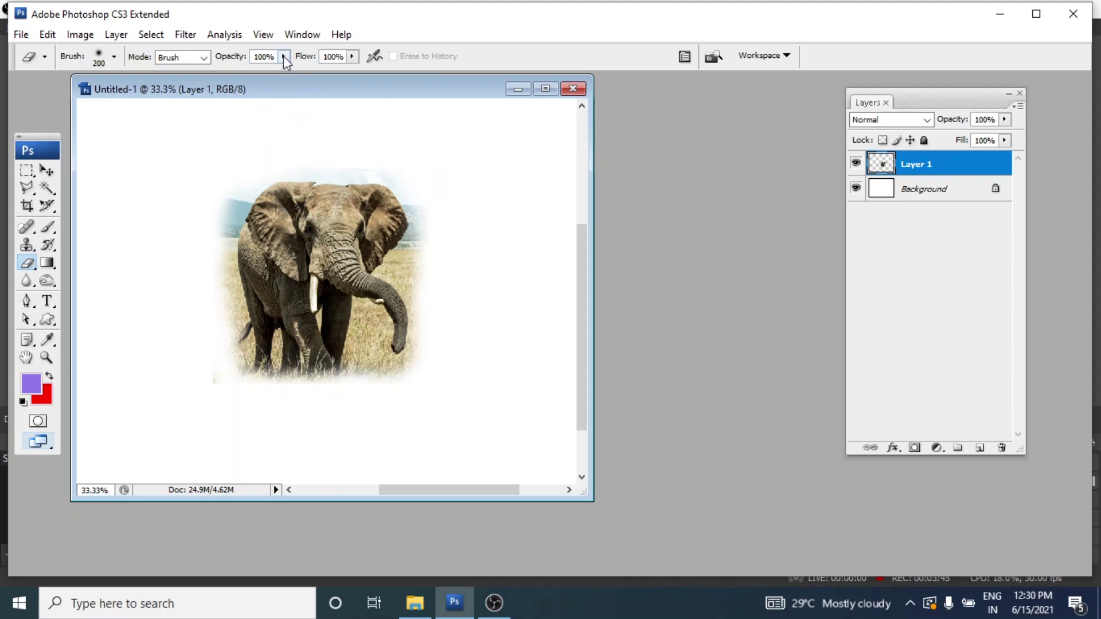
Lower eraser opacity to 31%, lighten the elephant's left edge, and zoom out.
{"action": "left_click", "coordinate": [283, 56]}
{"action": "left_click_drag", "start_coordinate": [286, 72], "coordinate": [243, 81]}
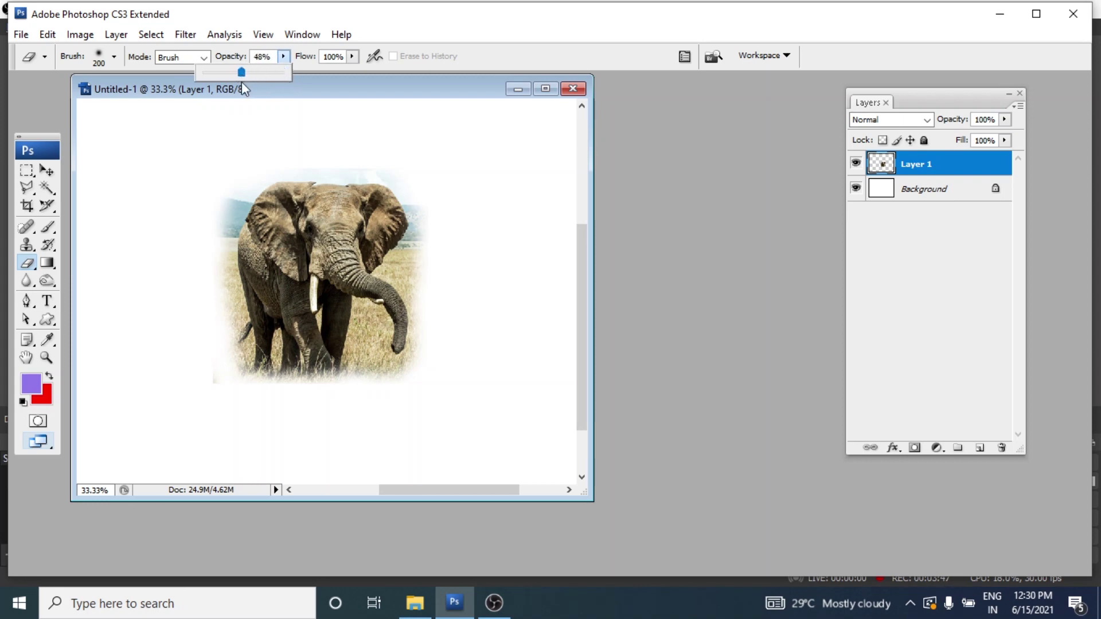
{"action": "left_click", "coordinate": [239, 179]}
{"action": "mouse_move", "coordinate": [230, 220]}
{"action": "left_mouse_down"}
{"action": "mouse_move", "coordinate": [232, 327]}
{"action": "mouse_move", "coordinate": [247, 363]}
{"action": "mouse_move", "coordinate": [386, 390]}
{"action": "mouse_move", "coordinate": [418, 295]}
{"action": "mouse_move", "coordinate": [415, 191]}
{"action": "mouse_move", "coordinate": [430, 171]}
{"action": "left_mouse_up"}
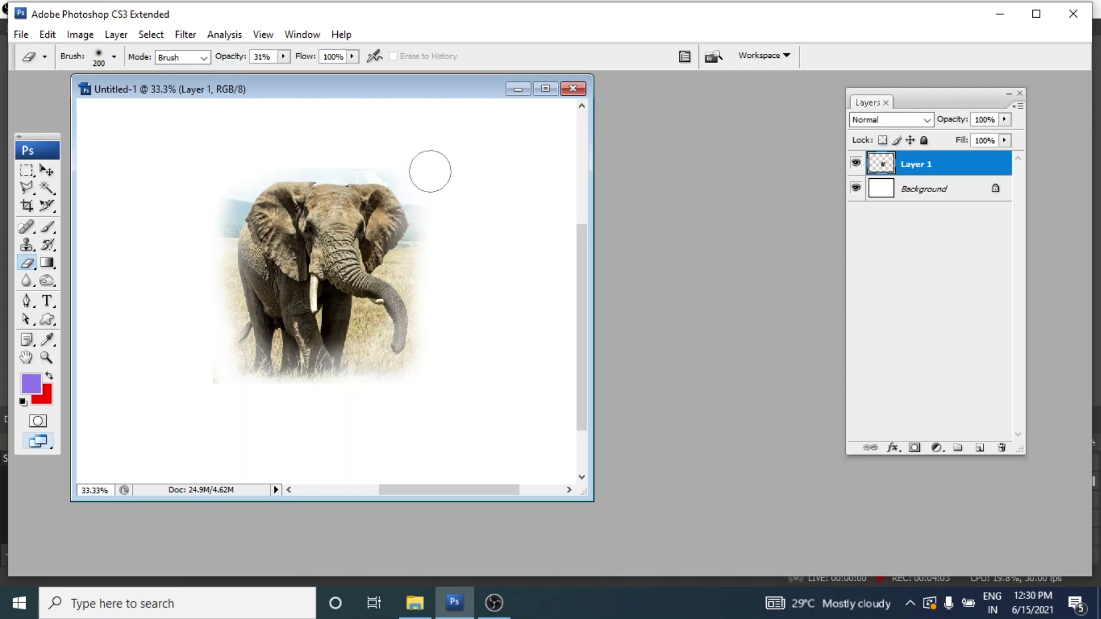
{"action": "key", "text": "ctrl+minus"}
{"action": "key", "text": "ctrl+minus"}
{"action": "key", "text": "ctrl+minus"}
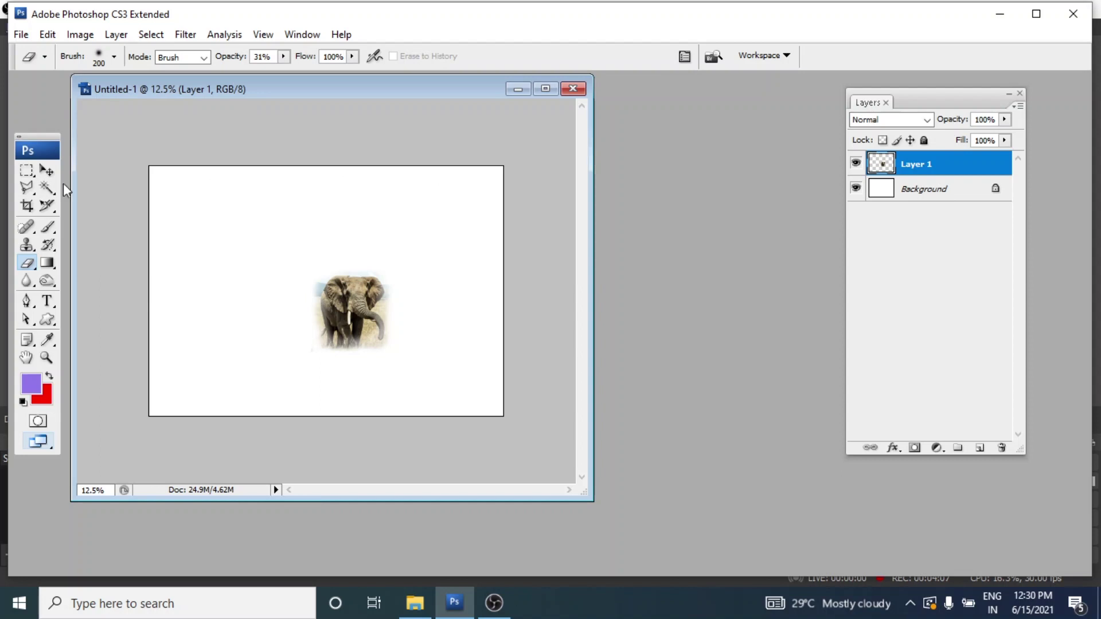
{"action": "left_click", "coordinate": [47, 171]}
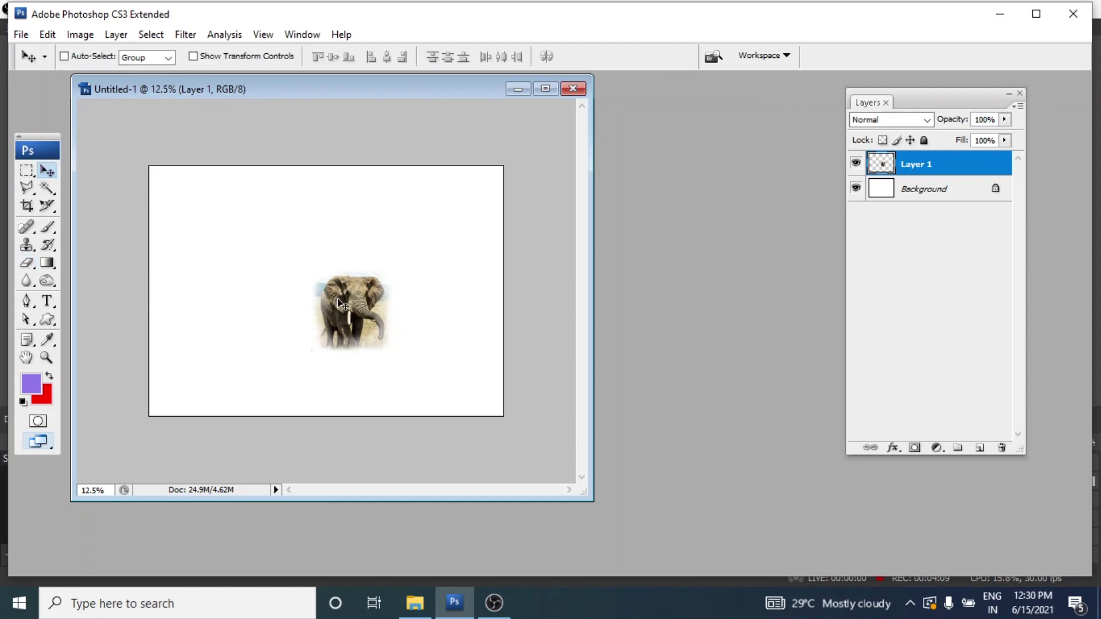
Drag the elephant photo slightly left and down into place with the Move tool.
{"action": "mouse_move", "coordinate": [349, 315]}
{"action": "left_mouse_down"}
{"action": "mouse_move", "coordinate": [324, 328]}
{"action": "mouse_move", "coordinate": [309, 358]}
{"action": "left_mouse_up"}
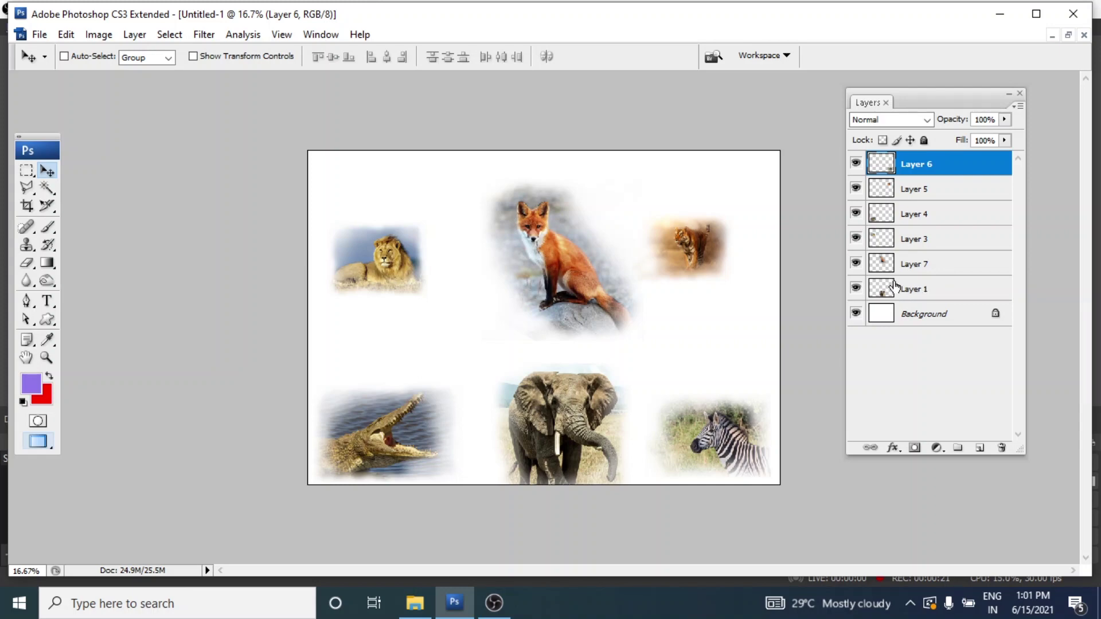
Identify Layer 1 as the elephant photo by toggling its visibility and rename it 'elephant'.
{"action": "left_click", "coordinate": [855, 289]}
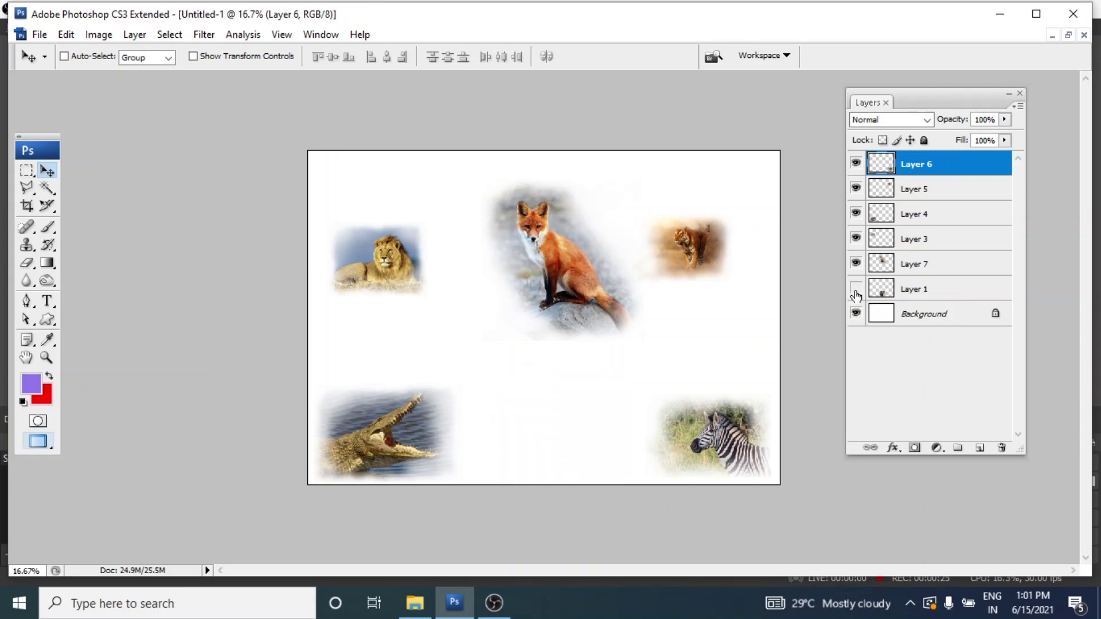
{"action": "left_click", "coordinate": [855, 288]}
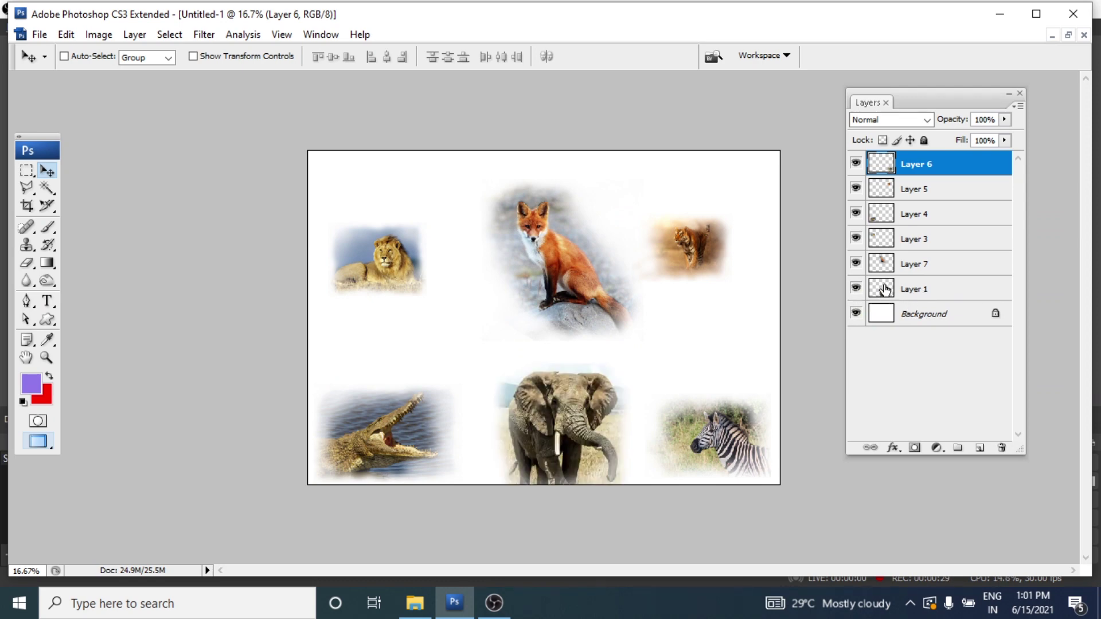
{"action": "double_click", "coordinate": [914, 290]}
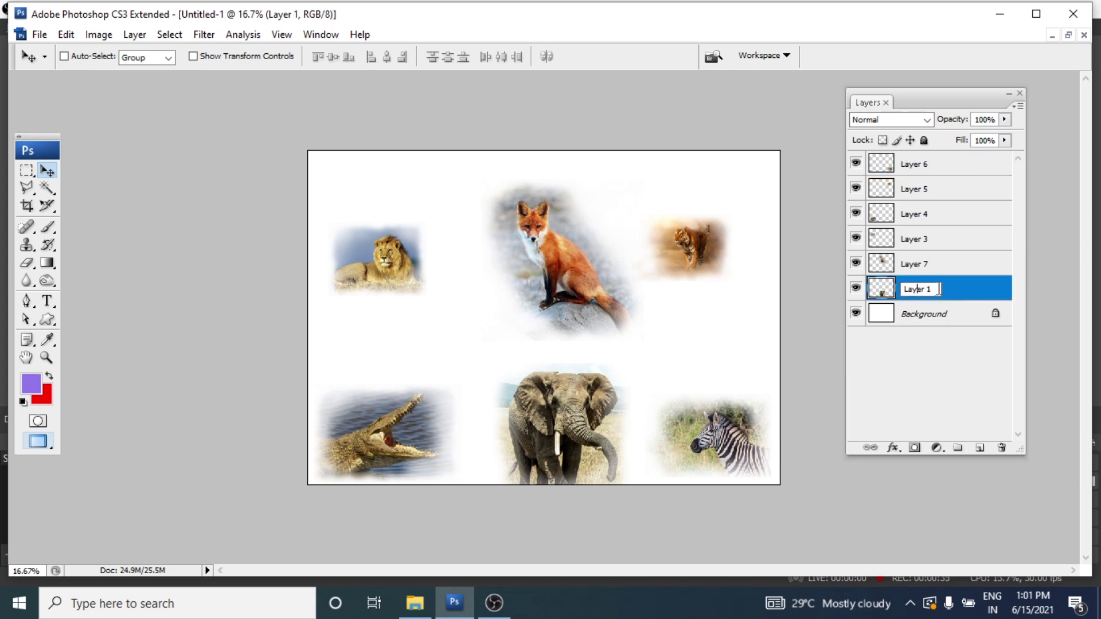
{"action": "key", "text": "BackSpace"}
{"action": "key", "text": "BackSpace"}
{"action": "key", "text": "BackSpace"}
{"action": "type", "text": "pha"}
{"action": "key", "text": "Return"}
{"action": "type", "text": "zebra"}
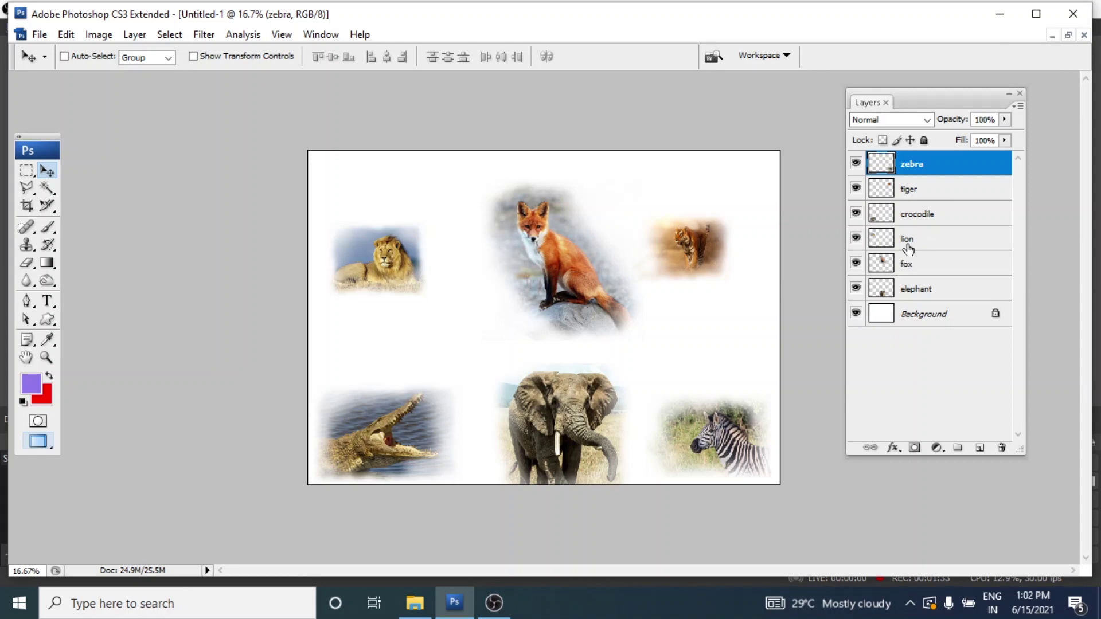
{"action": "left_click", "coordinate": [921, 215]}
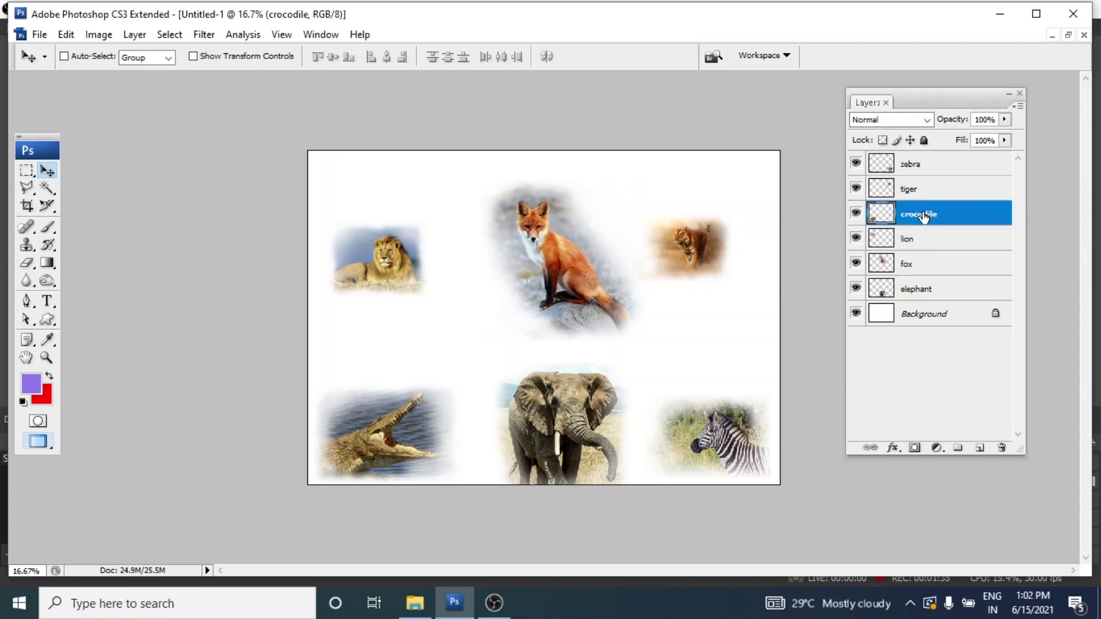
Nudge the crocodile photo slightly up and start free-transforming the elephant.
{"action": "mouse_move", "coordinate": [428, 431]}
{"action": "left_mouse_down"}
{"action": "mouse_move", "coordinate": [466, 377]}
{"action": "mouse_move", "coordinate": [430, 419]}
{"action": "left_mouse_up"}
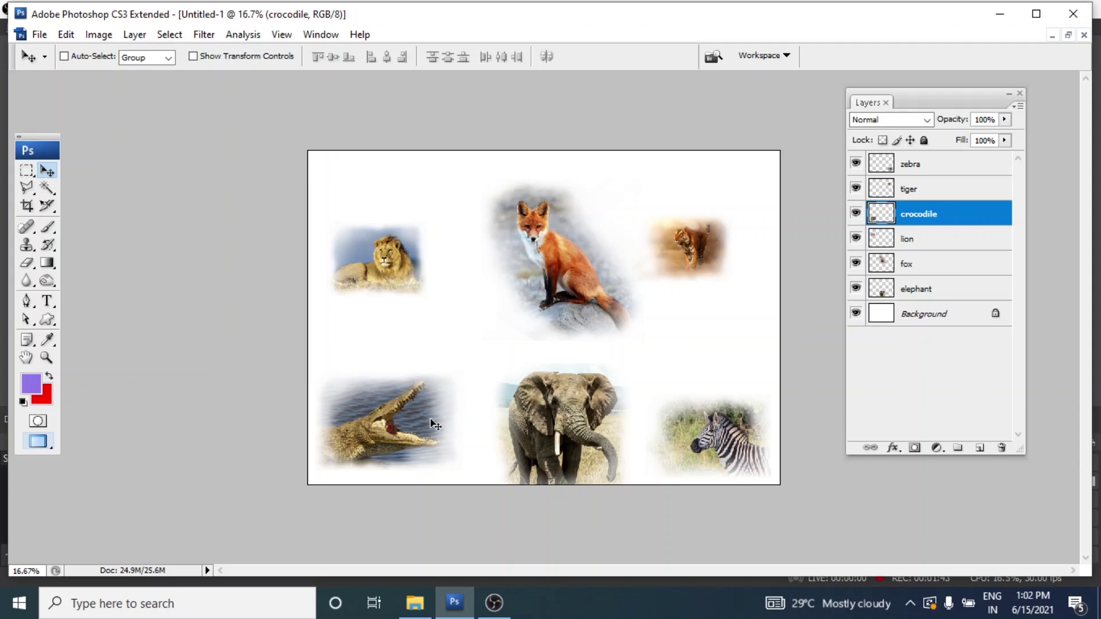
{"action": "left_click", "coordinate": [914, 294]}
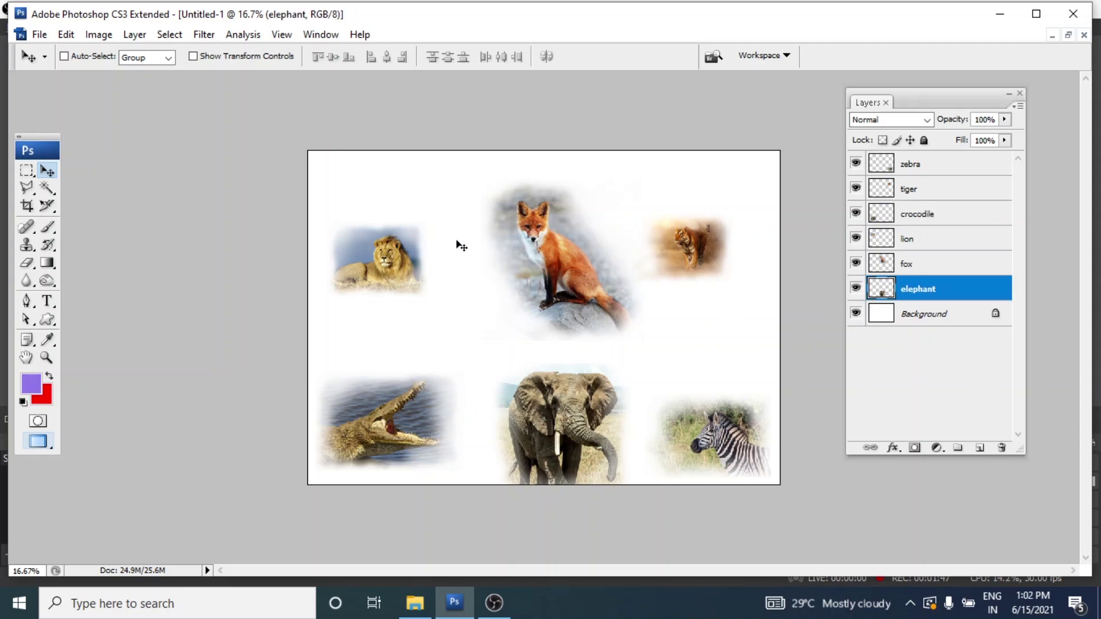
{"action": "left_click", "coordinate": [66, 35]}
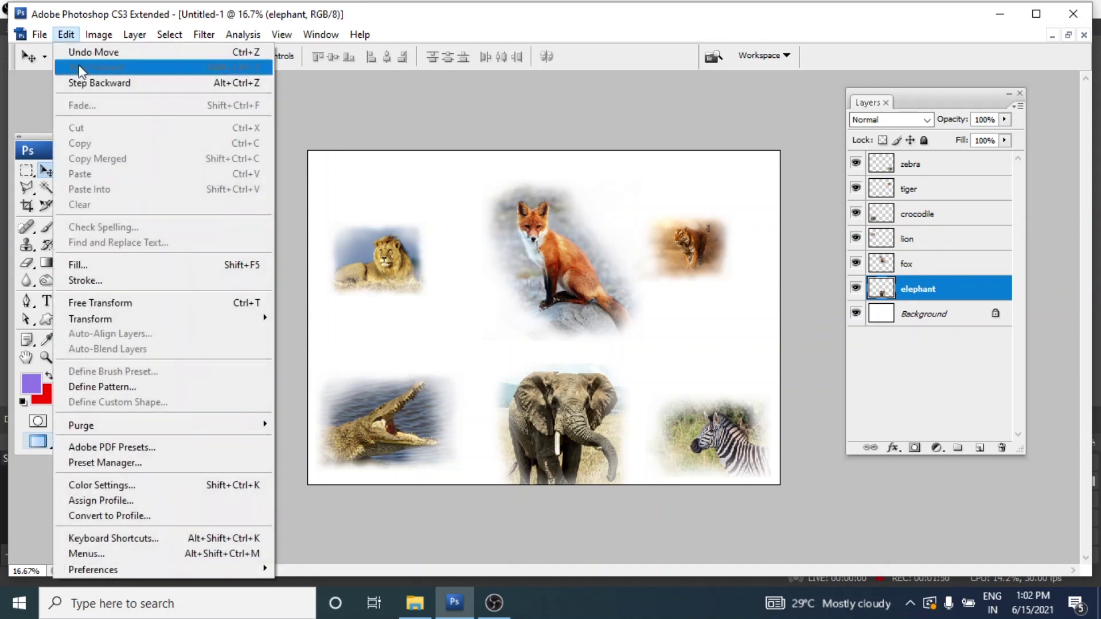
{"action": "left_click", "coordinate": [209, 302]}
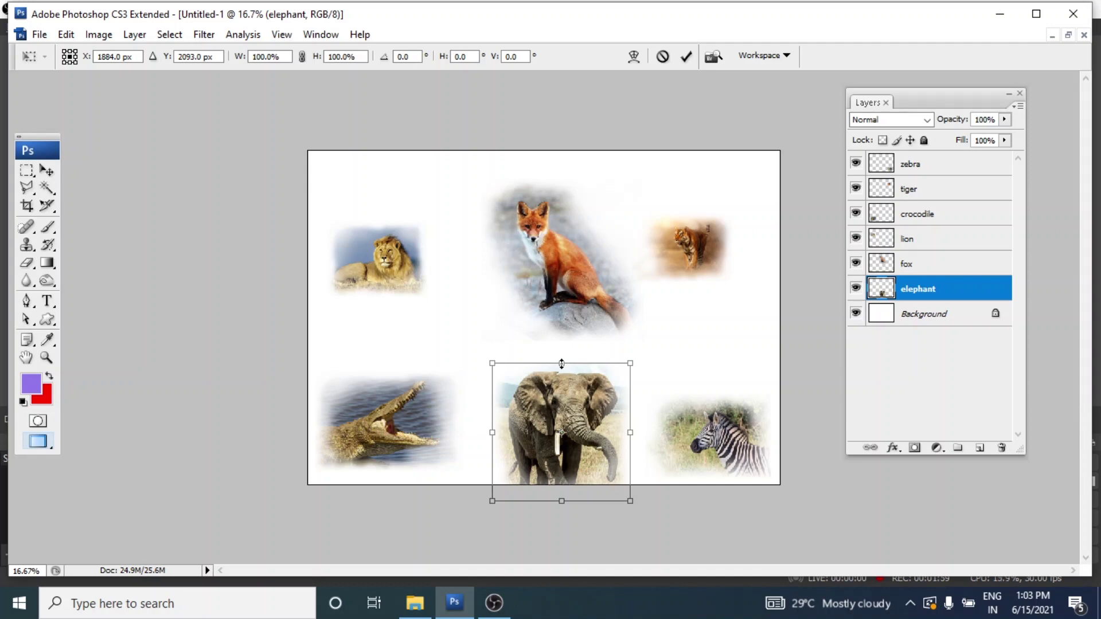
Try stretching and widening the elephant, then cancel the distorted transform with Esc.
{"action": "mouse_move", "coordinate": [562, 364]}
{"action": "left_mouse_down"}
{"action": "mouse_move", "coordinate": [559, 341]}
{"action": "mouse_move", "coordinate": [562, 352]}
{"action": "left_mouse_up"}
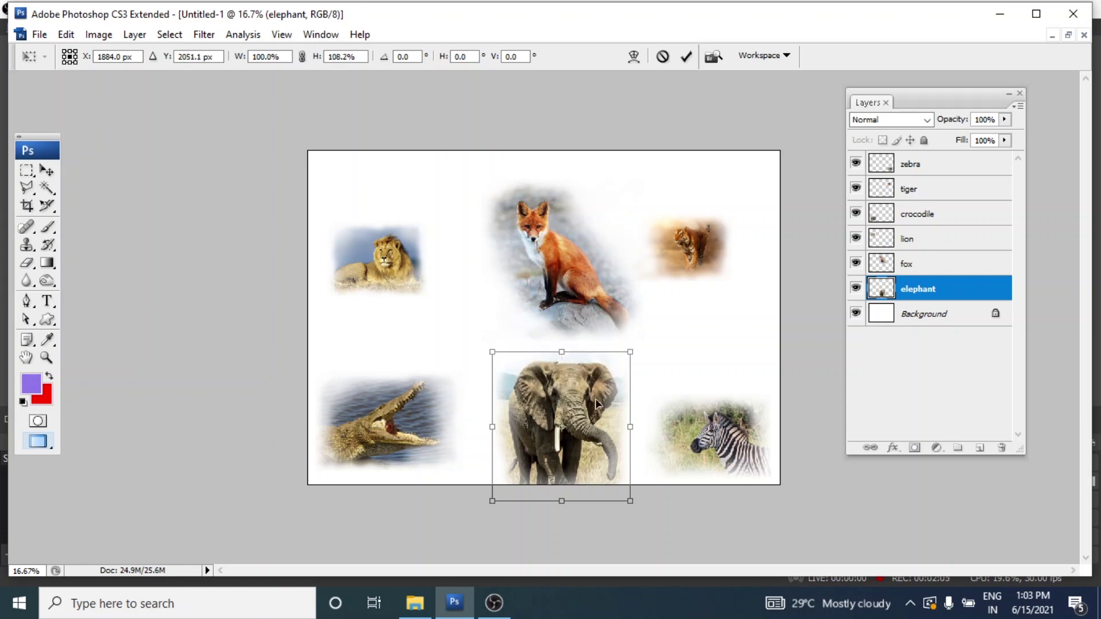
{"action": "left_click_drag", "start_coordinate": [628, 426], "coordinate": [643, 427]}
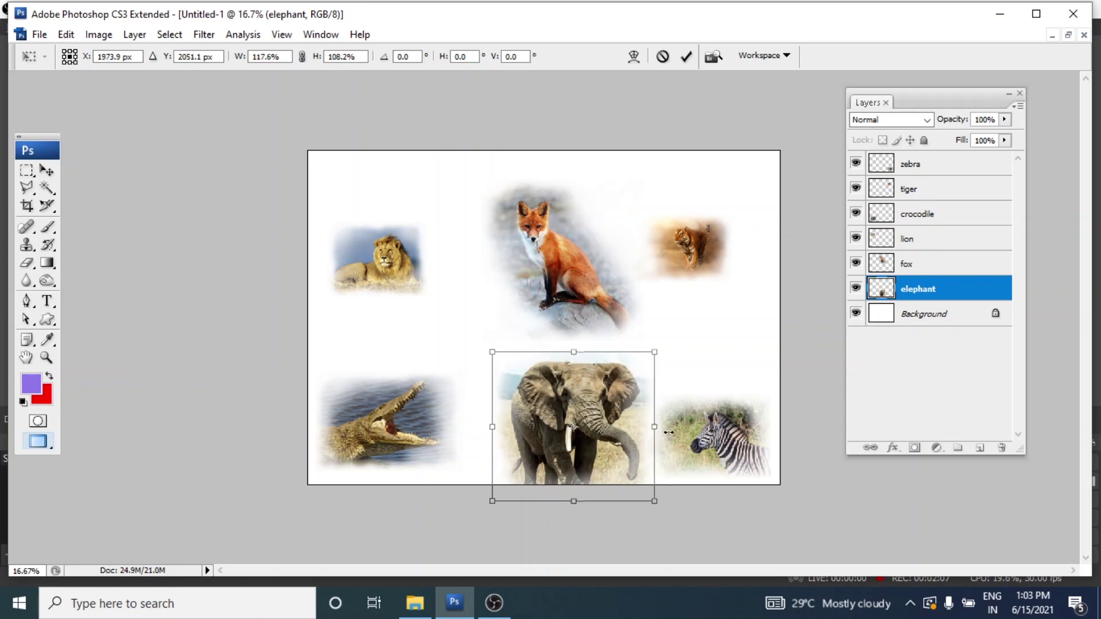
{"action": "left_click_drag", "start_coordinate": [652, 436], "coordinate": [631, 436]}
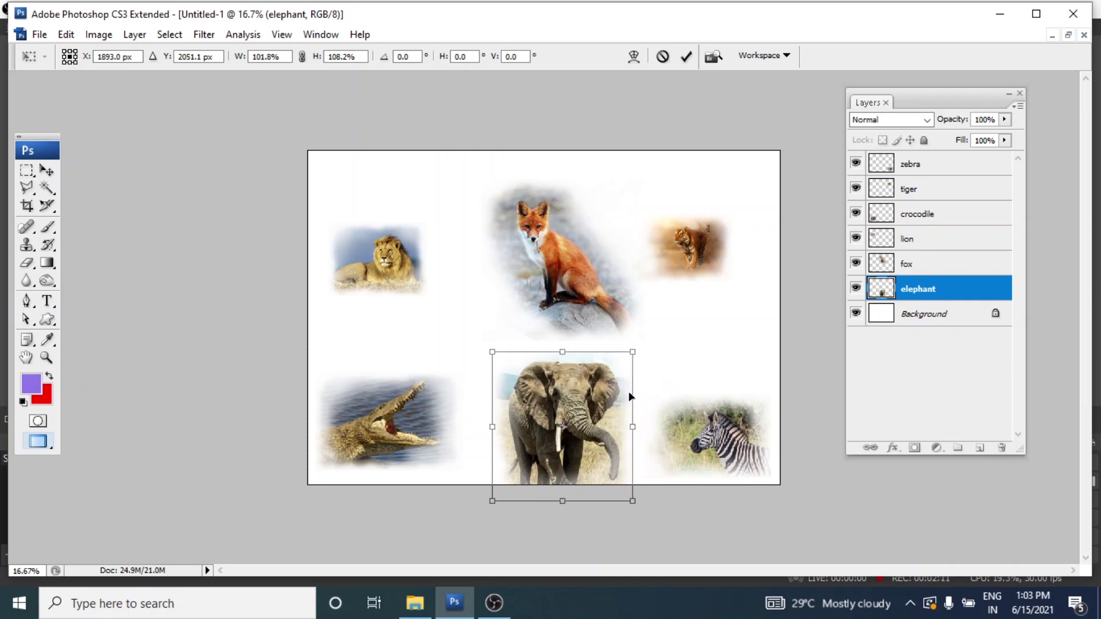
{"action": "mouse_move", "coordinate": [632, 351]}
{"action": "left_mouse_down"}
{"action": "mouse_move", "coordinate": [644, 290]}
{"action": "mouse_move", "coordinate": [731, 241]}
{"action": "left_mouse_up"}
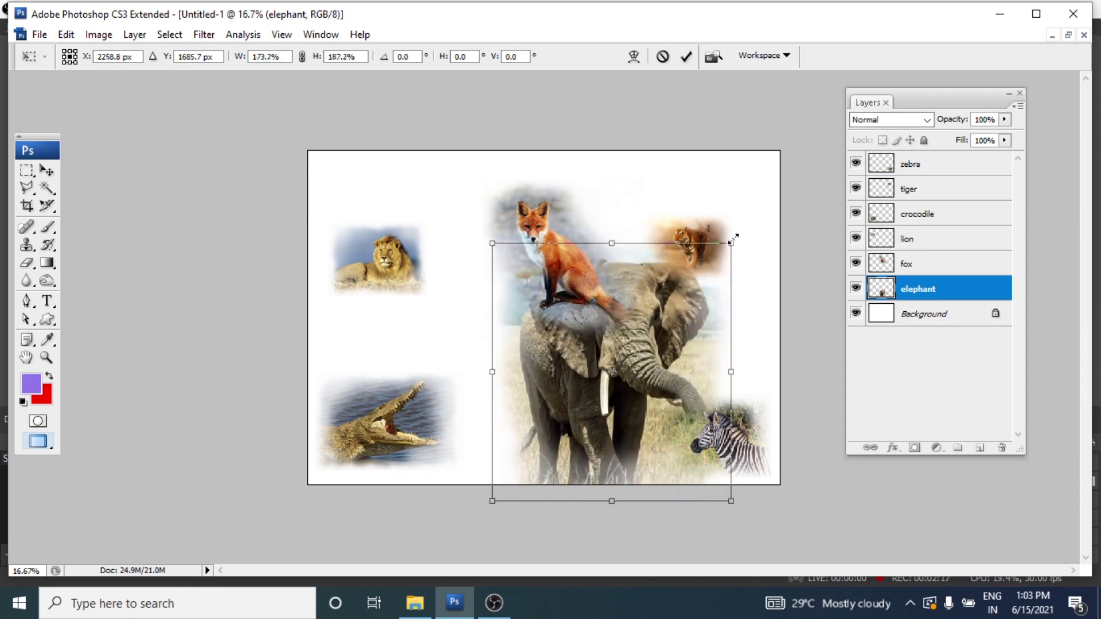
{"action": "mouse_move", "coordinate": [734, 237]}
{"action": "left_mouse_down"}
{"action": "mouse_move", "coordinate": [682, 318]}
{"action": "mouse_move", "coordinate": [628, 277]}
{"action": "mouse_move", "coordinate": [685, 288]}
{"action": "left_mouse_up"}
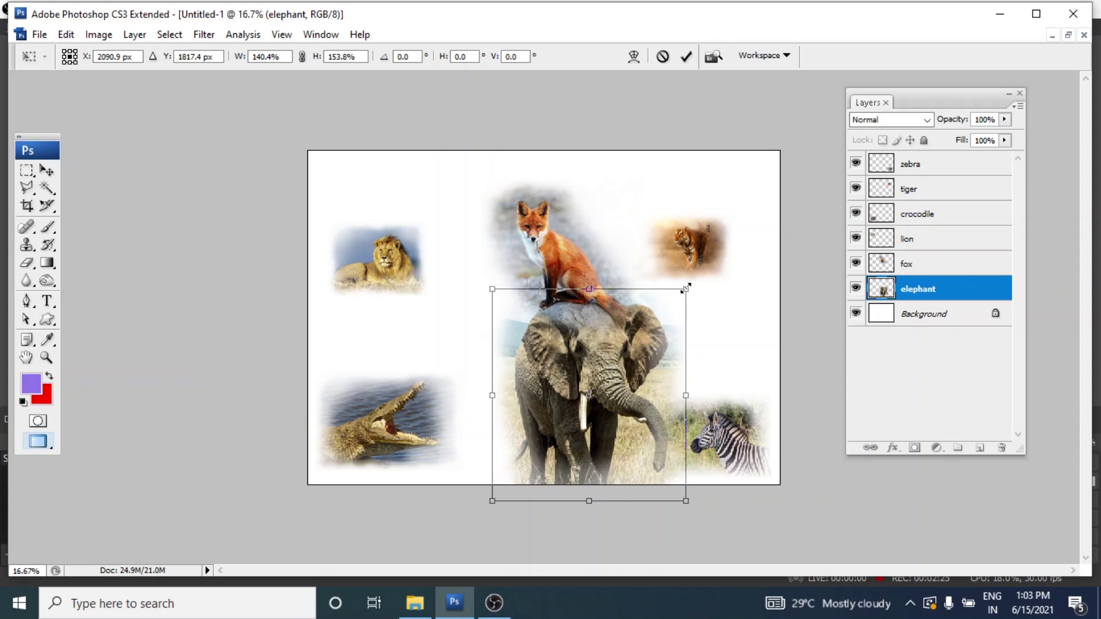
{"action": "key", "text": "Escape"}
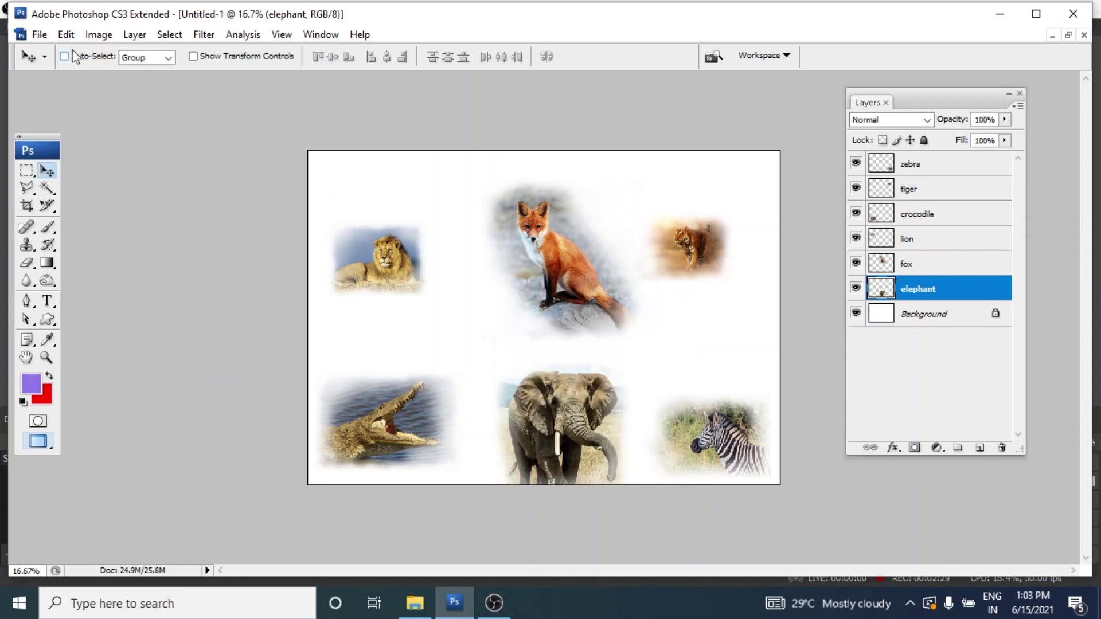
{"action": "left_click", "coordinate": [67, 36]}
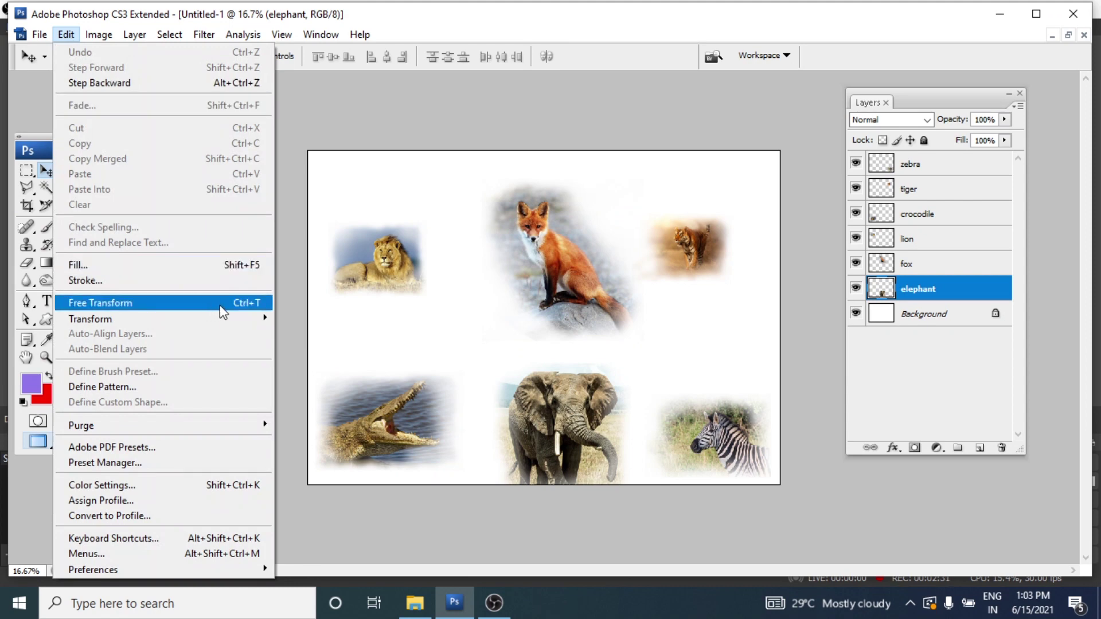
Enlarge the elephant proportionally to about 131% from its centre and raise it slightly.
{"action": "left_click", "coordinate": [224, 303]}
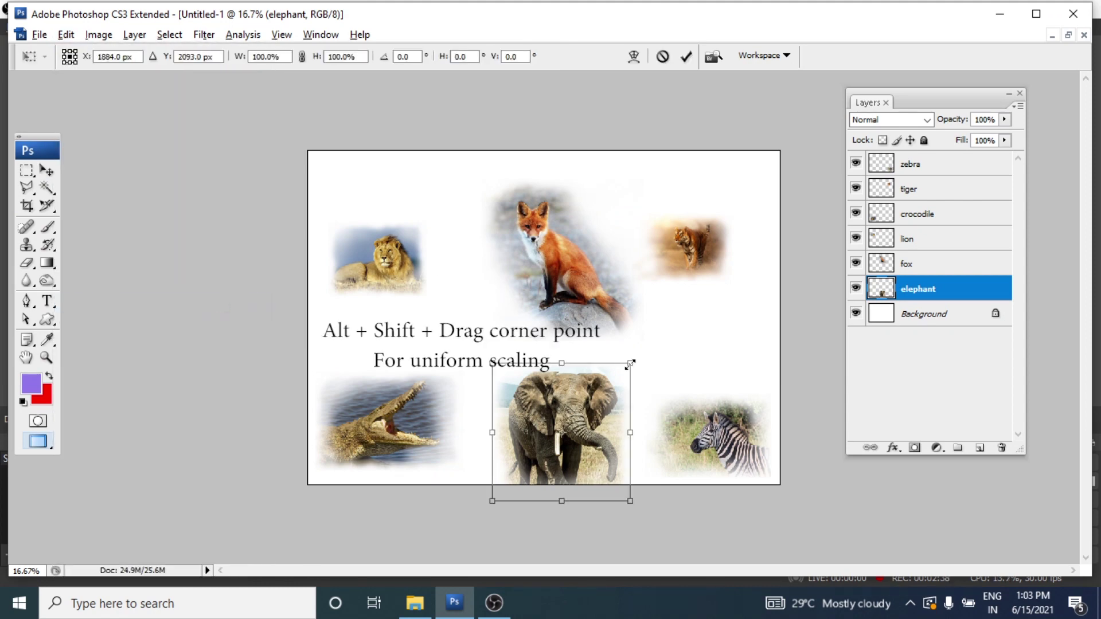
{"action": "mouse_move", "coordinate": [631, 363]}
{"action": "left_mouse_down"}
{"action": "mouse_move", "coordinate": [659, 367]}
{"action": "mouse_move", "coordinate": [654, 381]}
{"action": "mouse_move", "coordinate": [686, 329]}
{"action": "mouse_move", "coordinate": [656, 383]}
{"action": "left_mouse_up"}
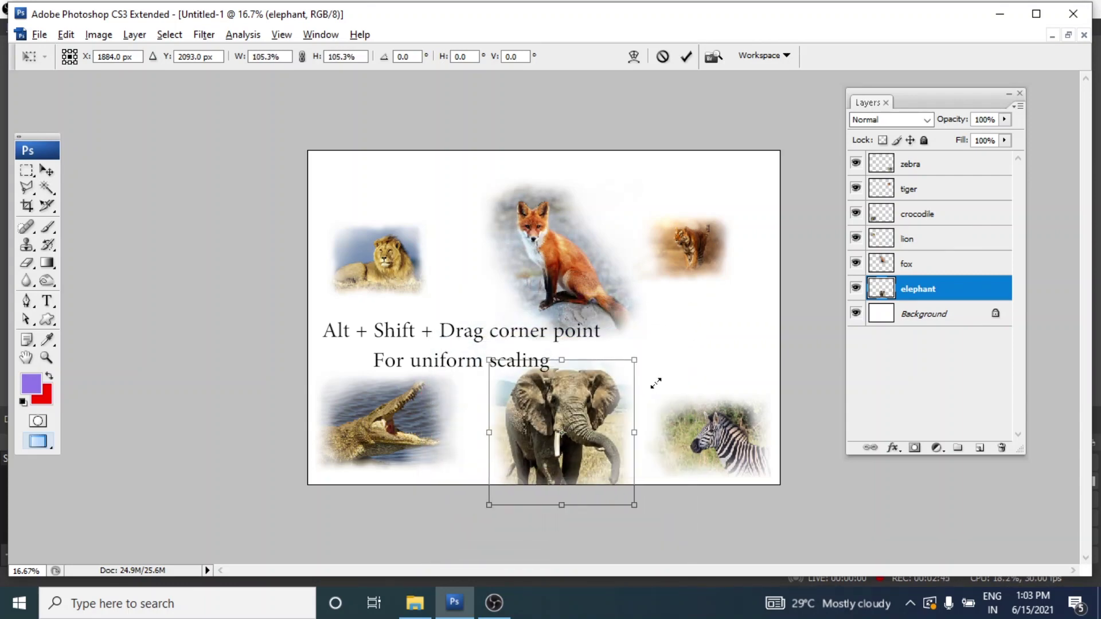
{"action": "left_click_drag", "start_coordinate": [655, 383], "coordinate": [669, 365]}
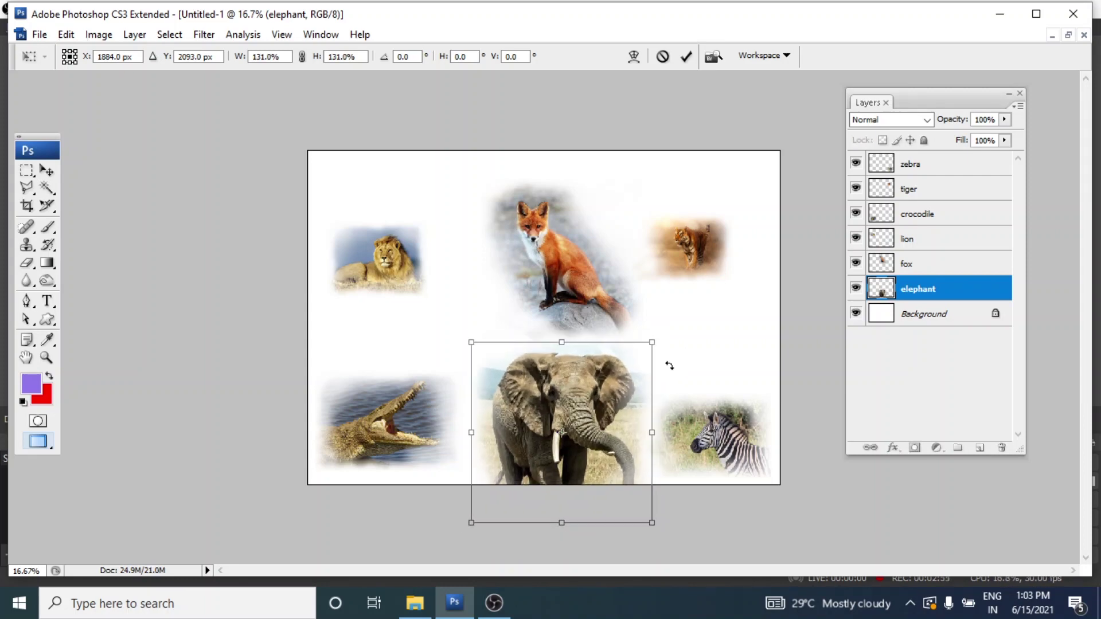
{"action": "key", "text": "Return"}
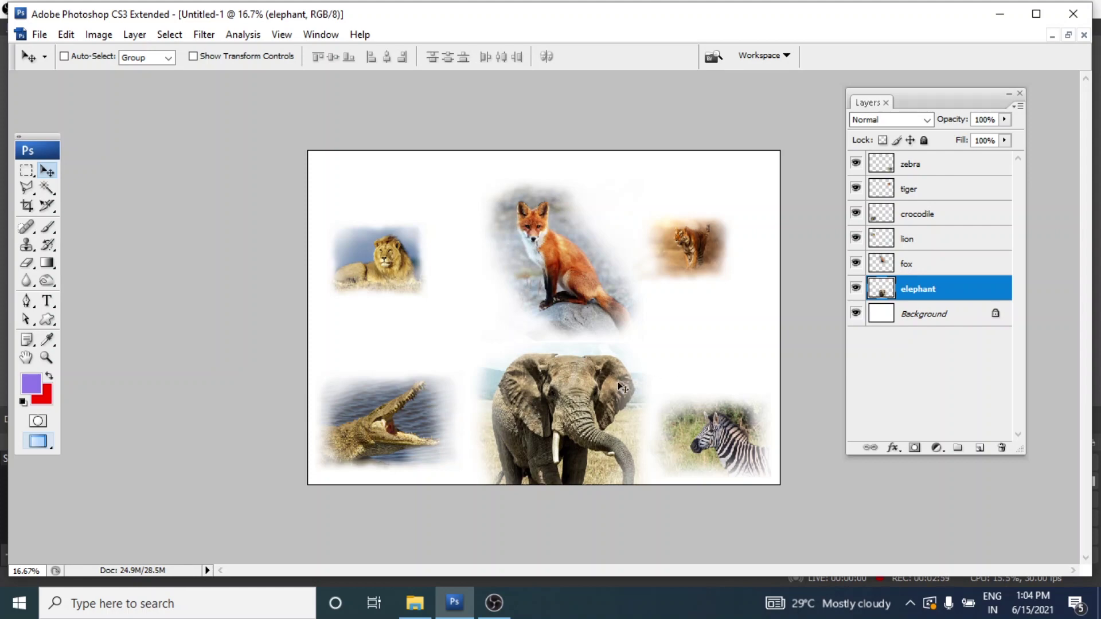
{"action": "left_click_drag", "start_coordinate": [588, 411], "coordinate": [577, 381]}
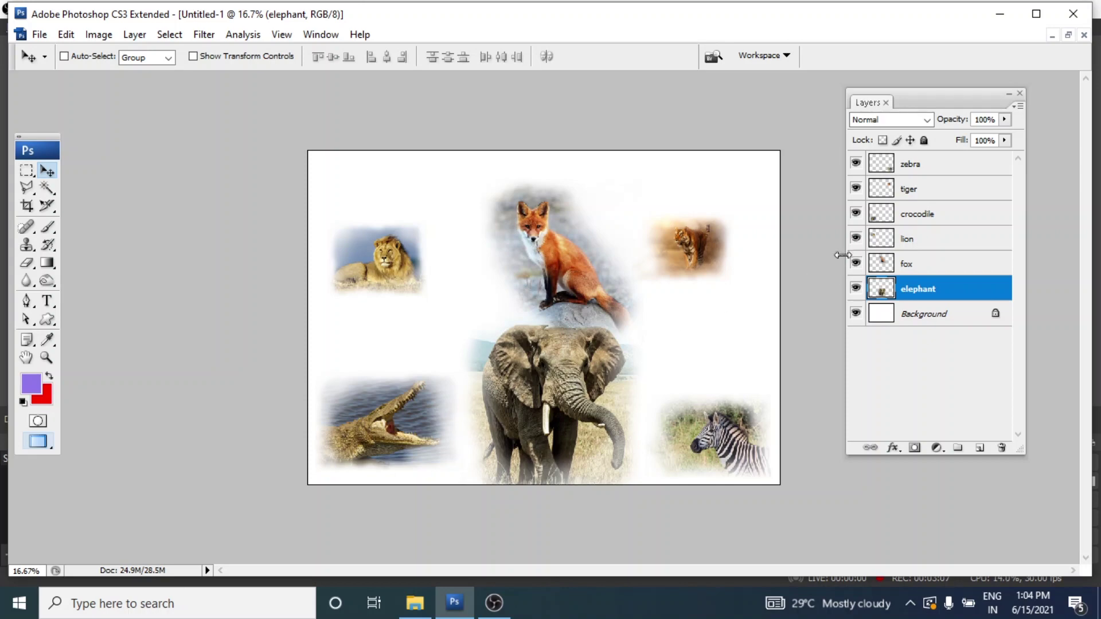
Scale the crocodile photo up with Ctrl+T and shift it into the lower-left corner.
{"action": "left_click", "coordinate": [906, 223]}
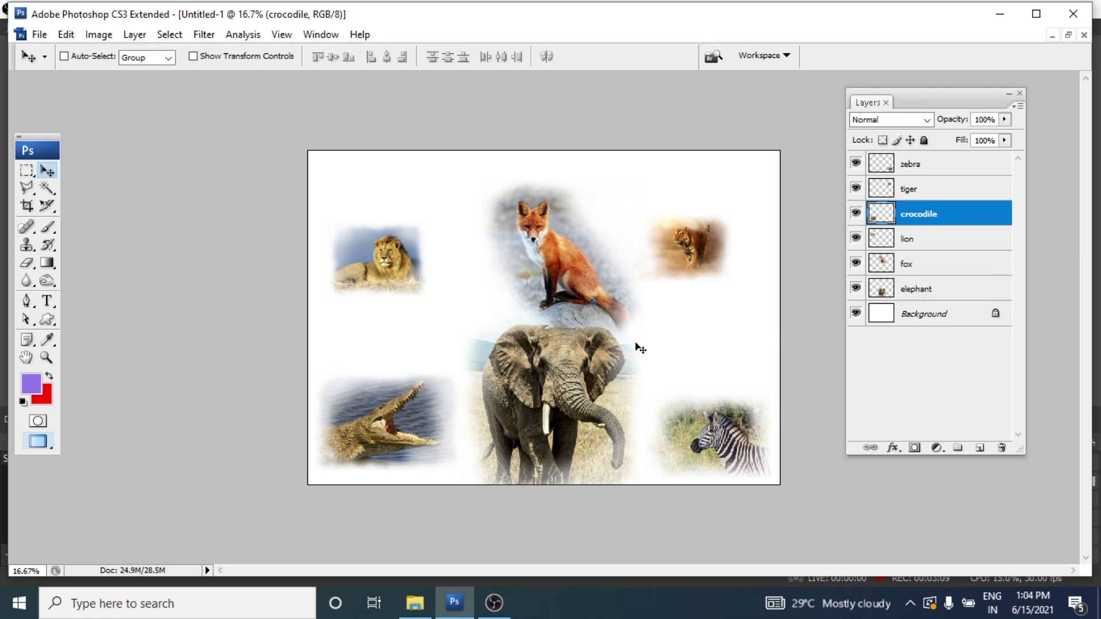
{"action": "key", "text": "ctrl+t"}
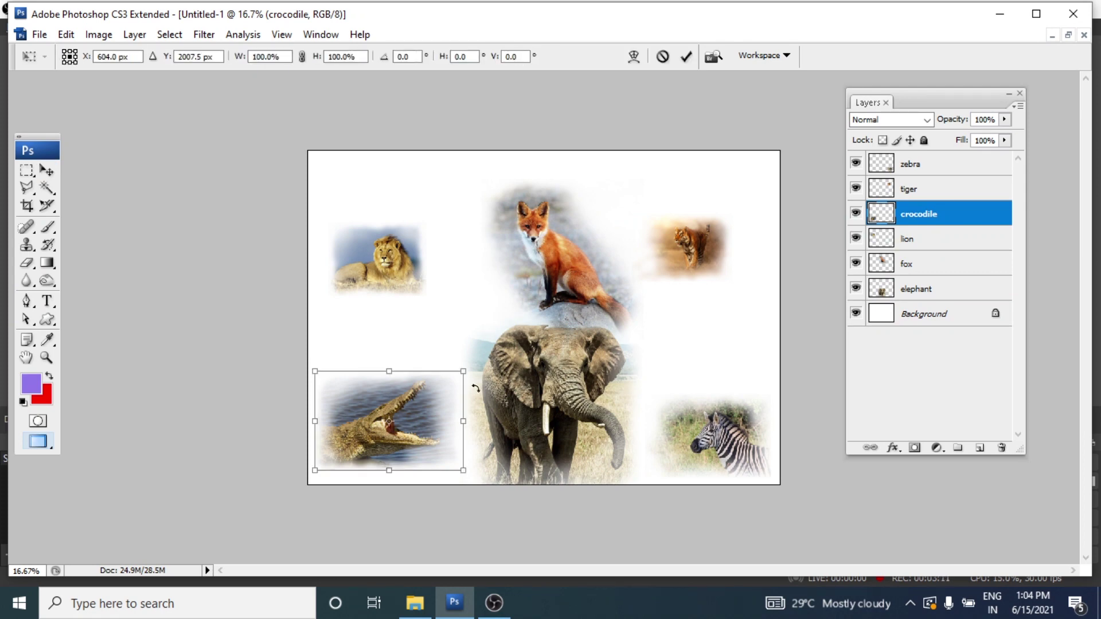
{"action": "left_click_drag", "start_coordinate": [463, 369], "coordinate": [525, 316]}
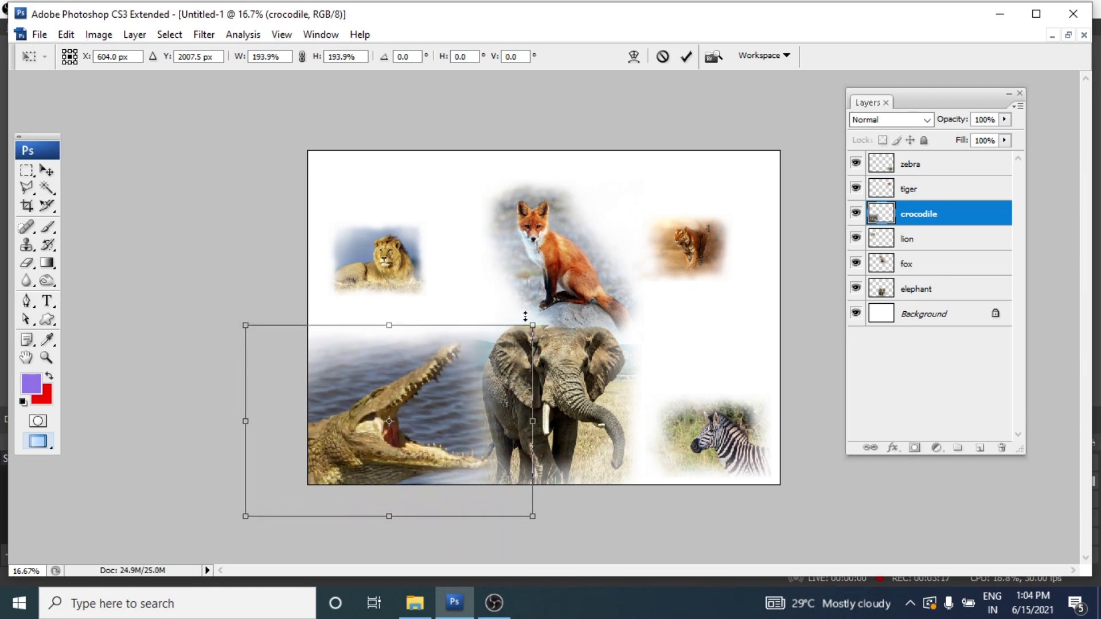
{"action": "key", "text": "Return"}
{"action": "left_click_drag", "start_coordinate": [439, 379], "coordinate": [417, 386]}
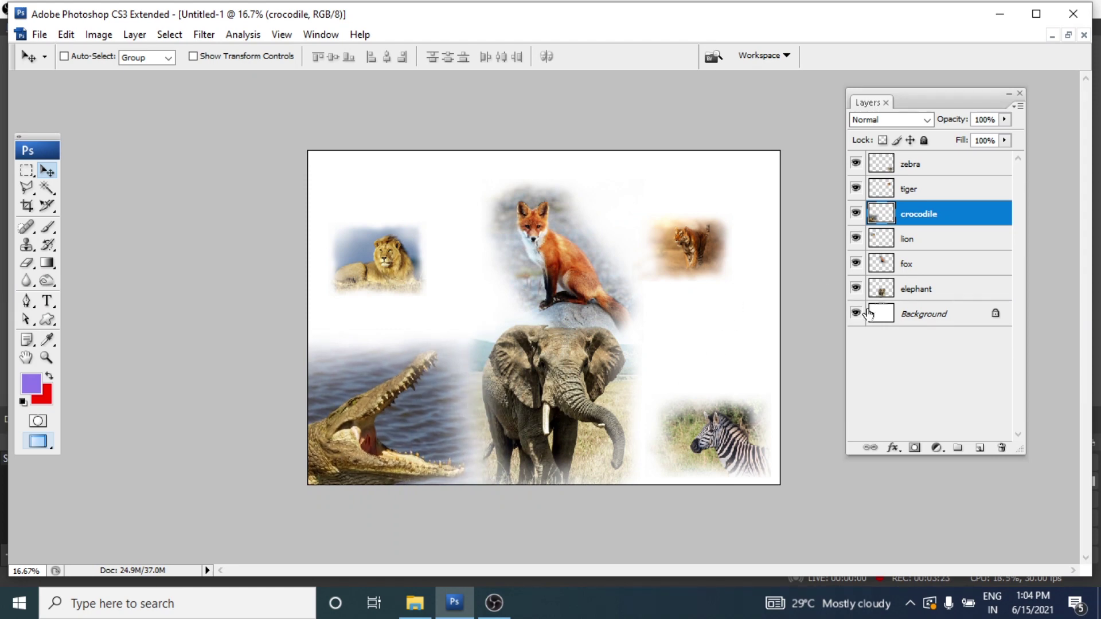
Enlarge the zebra to about 195% and move it into the lower-right corner.
{"action": "left_click", "coordinate": [933, 166]}
{"action": "key", "text": "ctrl+t"}
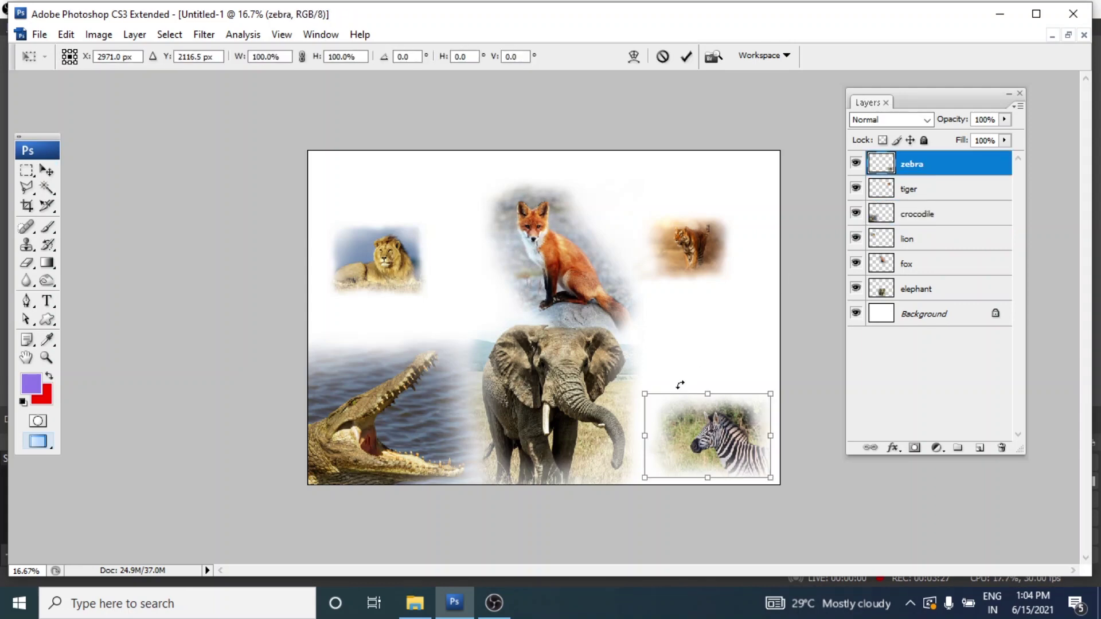
{"action": "left_click_drag", "start_coordinate": [645, 392], "coordinate": [597, 340]}
{"action": "key", "text": "Return"}
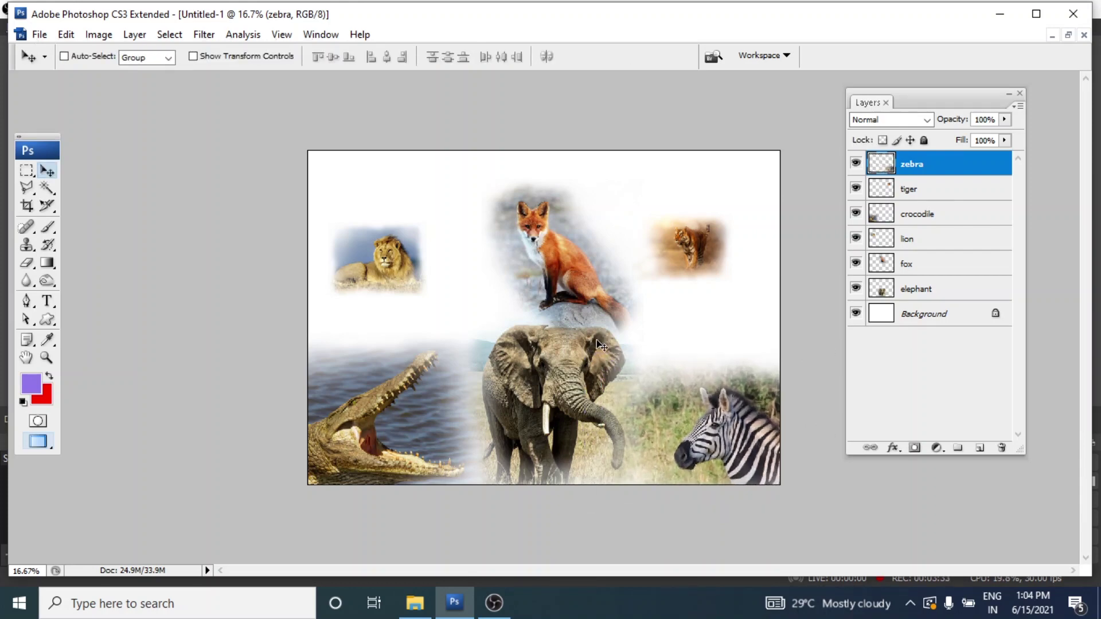
{"action": "left_click_drag", "start_coordinate": [701, 422], "coordinate": [690, 401]}
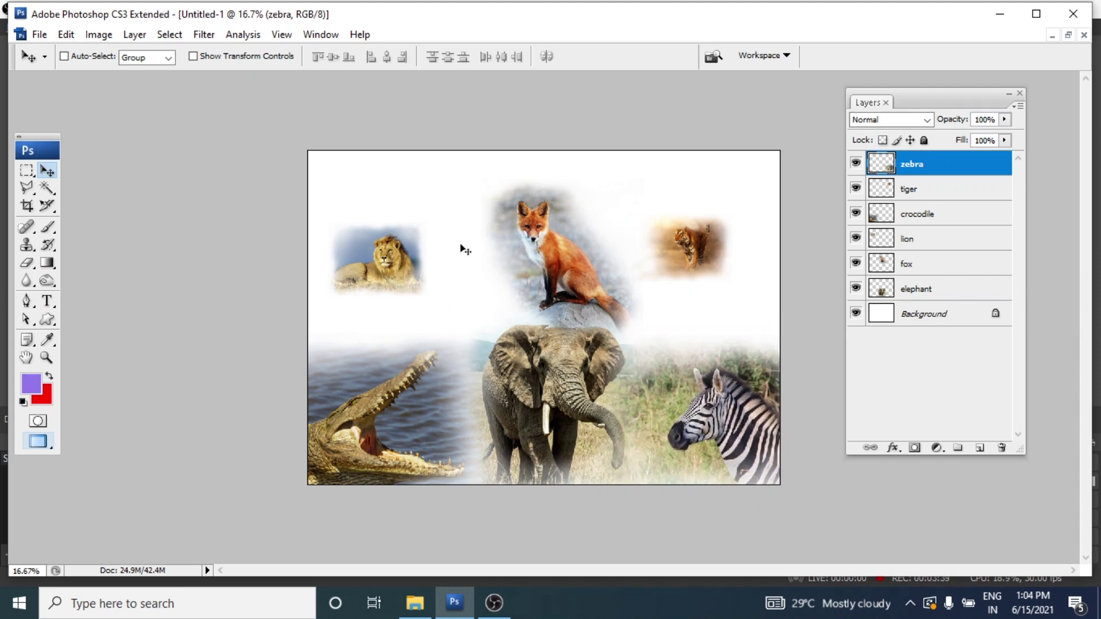
{"action": "left_click", "coordinate": [906, 243]}
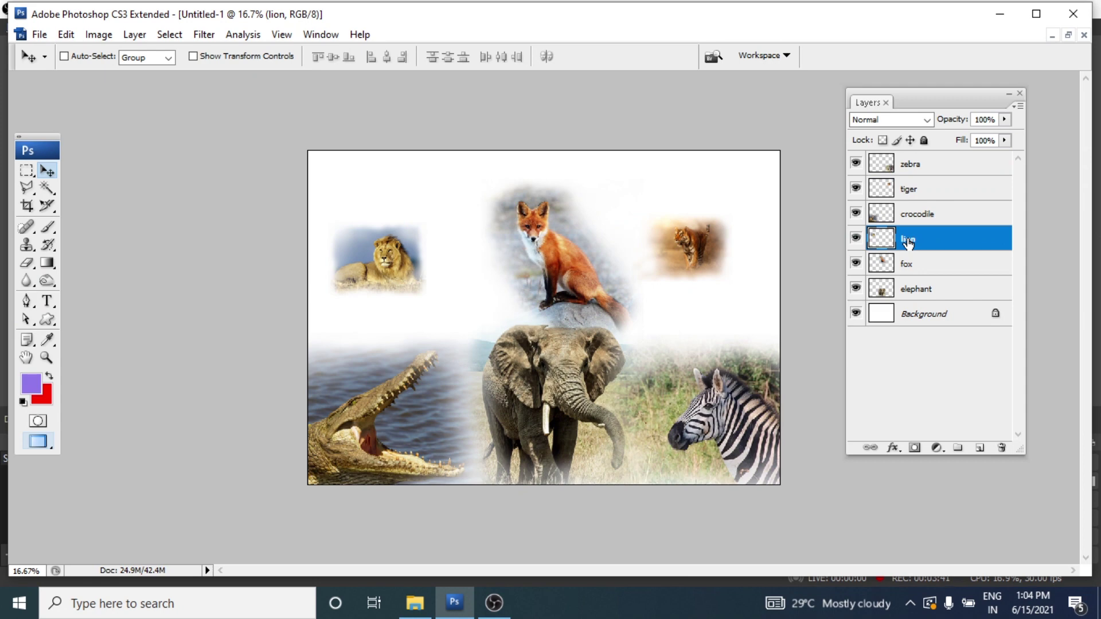
{"action": "key", "text": "ctrl+t"}
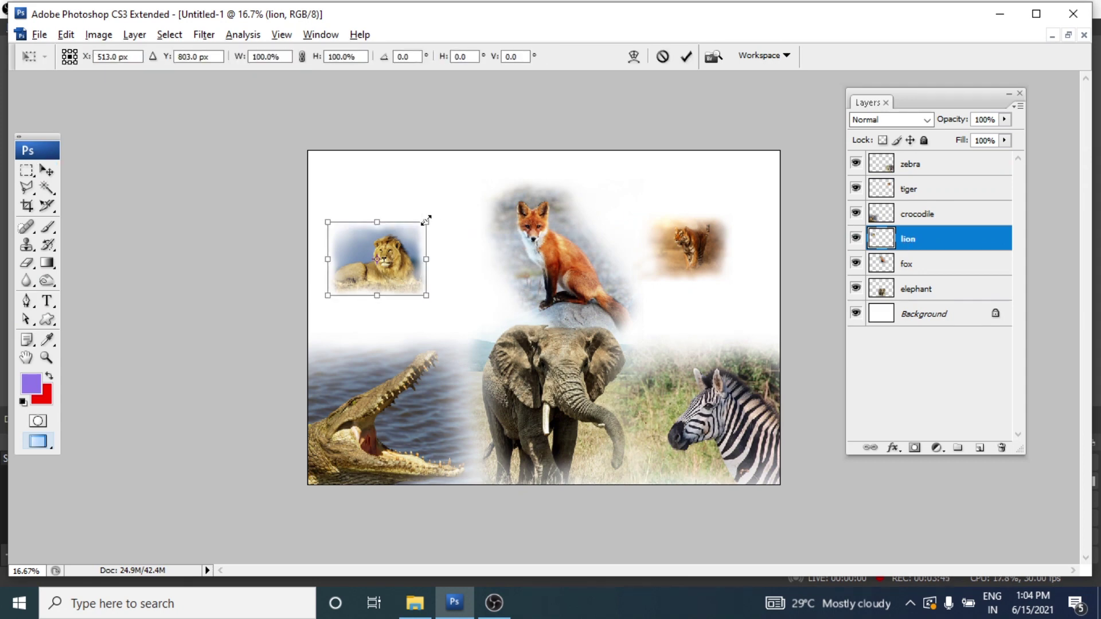
Enlarge the lion to about 255%, tilt it about -23°, and shift it left.
{"action": "left_click_drag", "start_coordinate": [426, 221], "coordinate": [492, 149]}
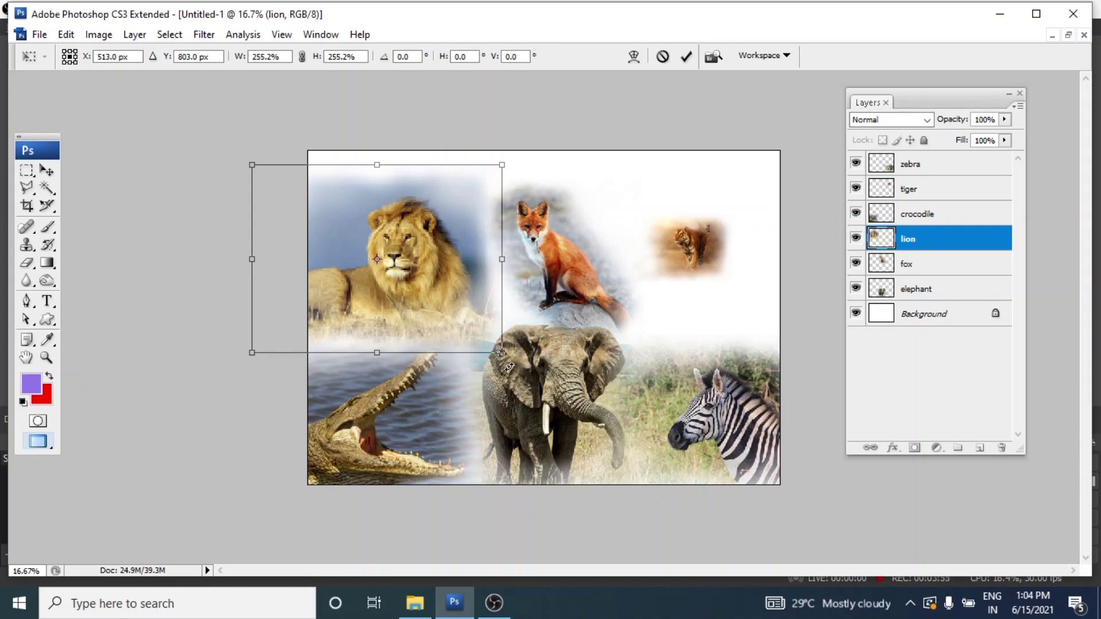
{"action": "left_click_drag", "start_coordinate": [509, 367], "coordinate": [544, 306]}
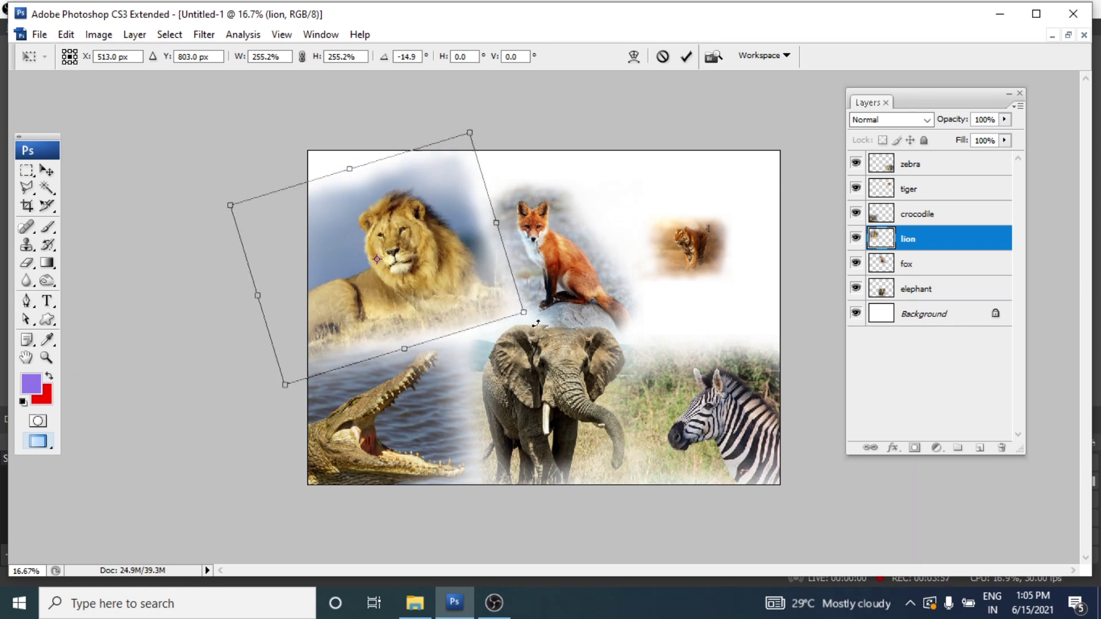
{"action": "left_click_drag", "start_coordinate": [543, 306], "coordinate": [545, 304]}
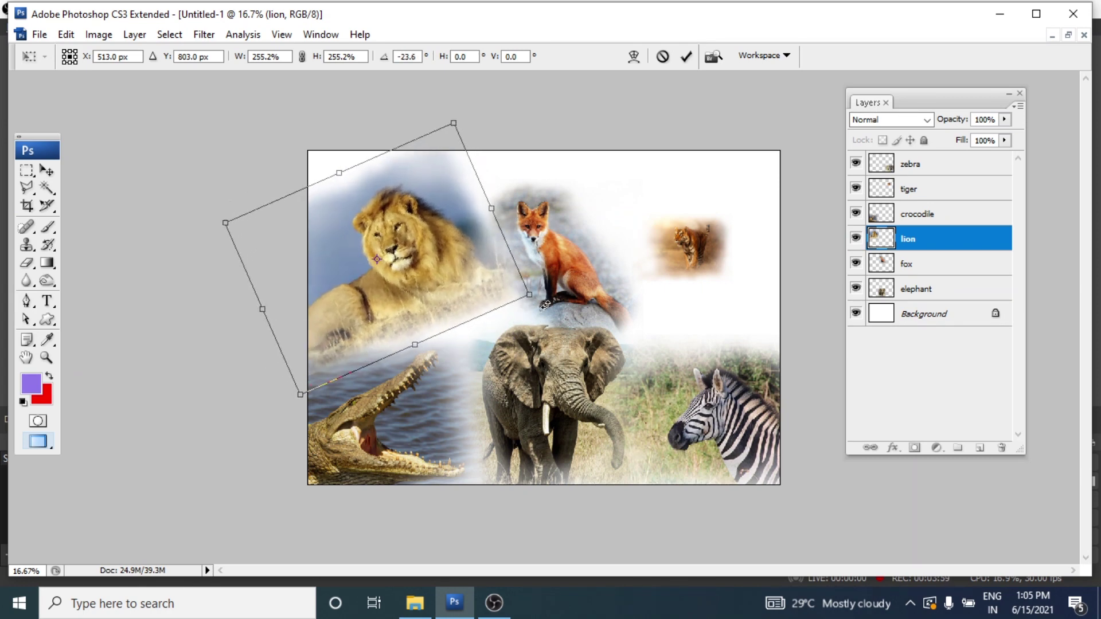
{"action": "key", "text": "Escape"}
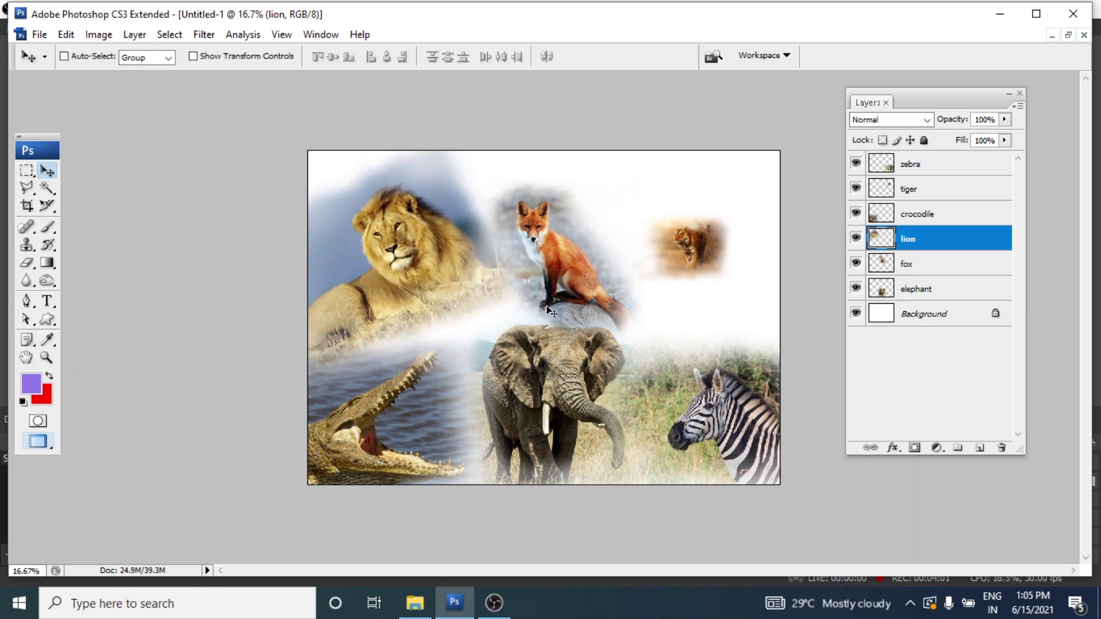
{"action": "left_click_drag", "start_coordinate": [455, 250], "coordinate": [431, 245]}
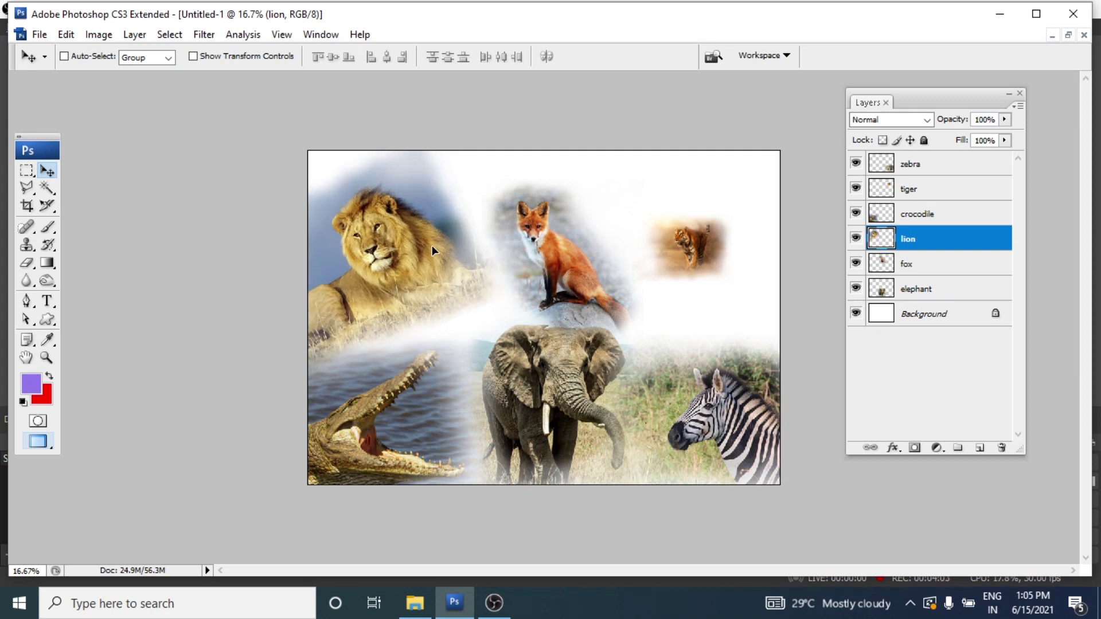
{"action": "left_click", "coordinate": [912, 193]}
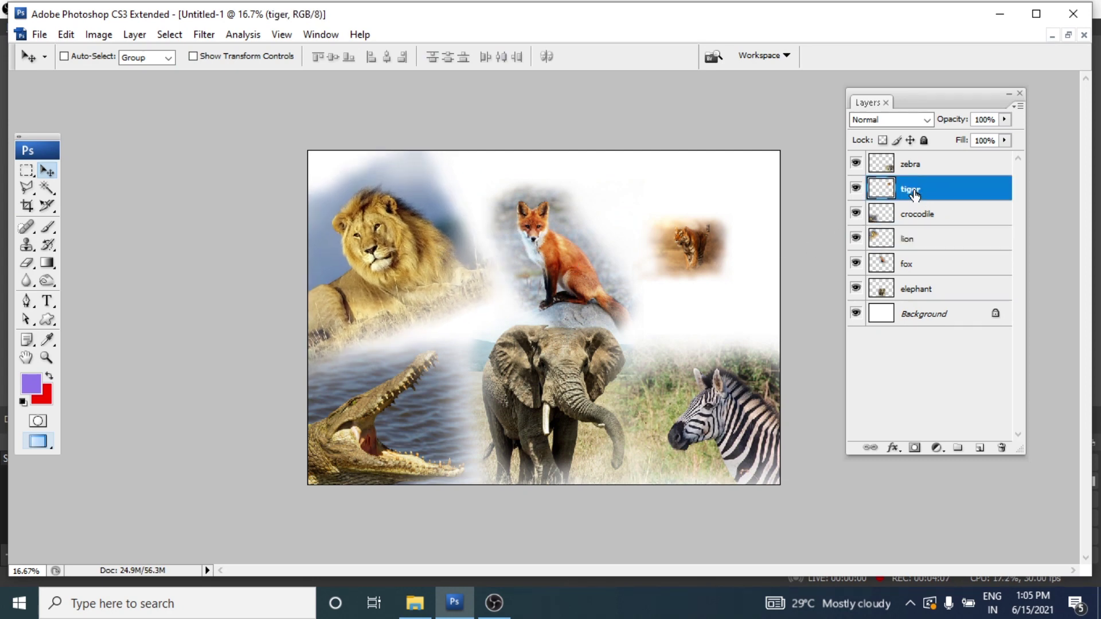
Scale the tiger to about 290% and rotate it about 15° clockwise.
{"action": "key", "text": "ctrl+t"}
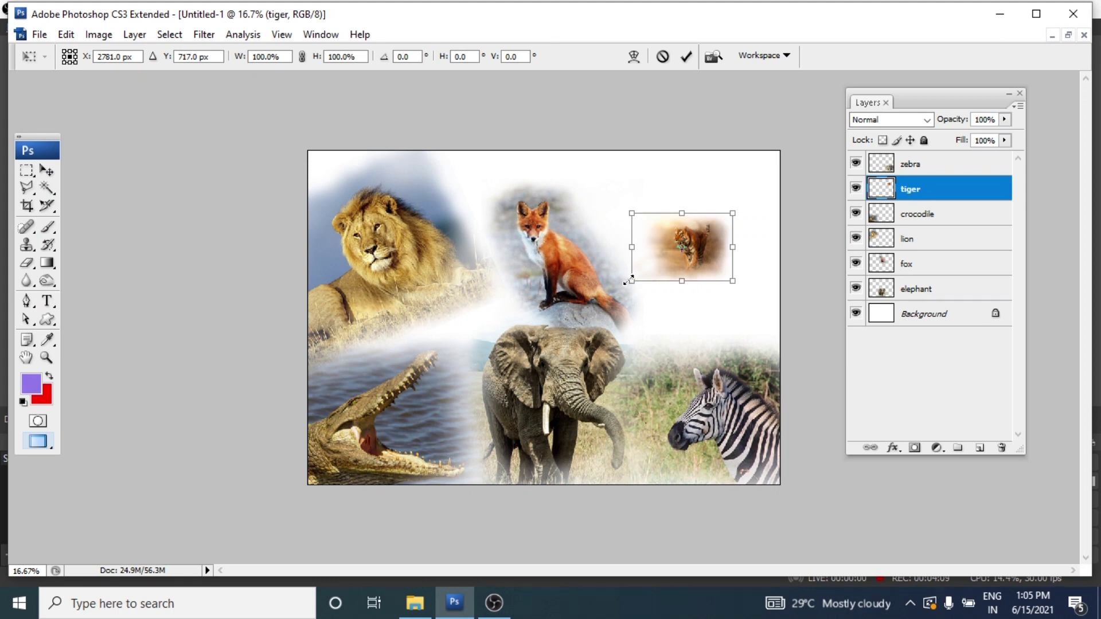
{"action": "left_click_drag", "start_coordinate": [632, 281], "coordinate": [534, 345]}
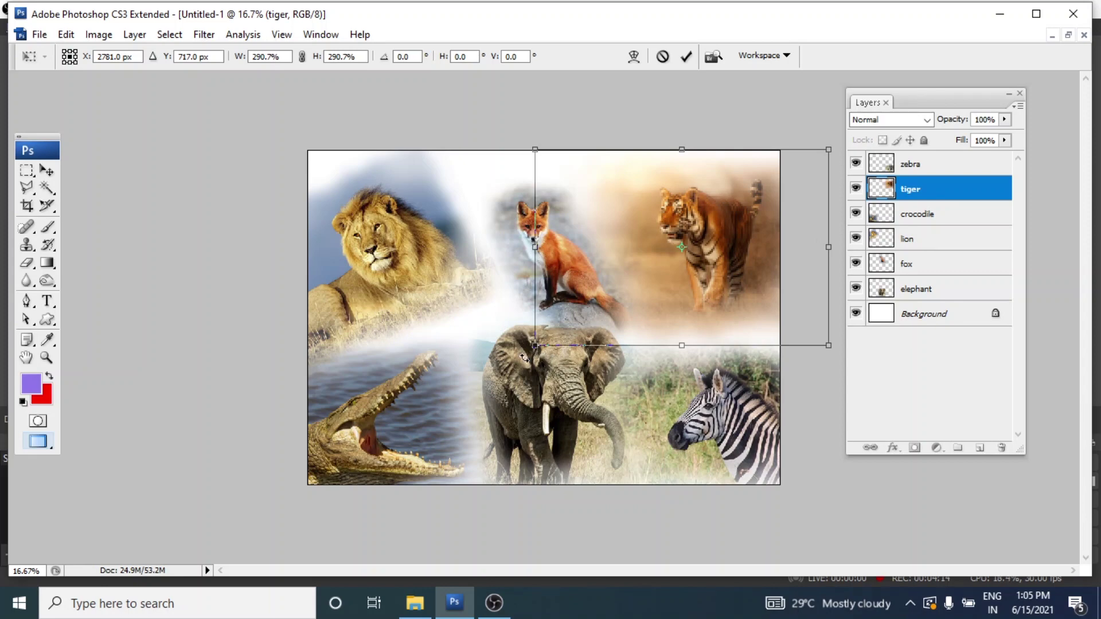
{"action": "left_click_drag", "start_coordinate": [523, 358], "coordinate": [515, 305]}
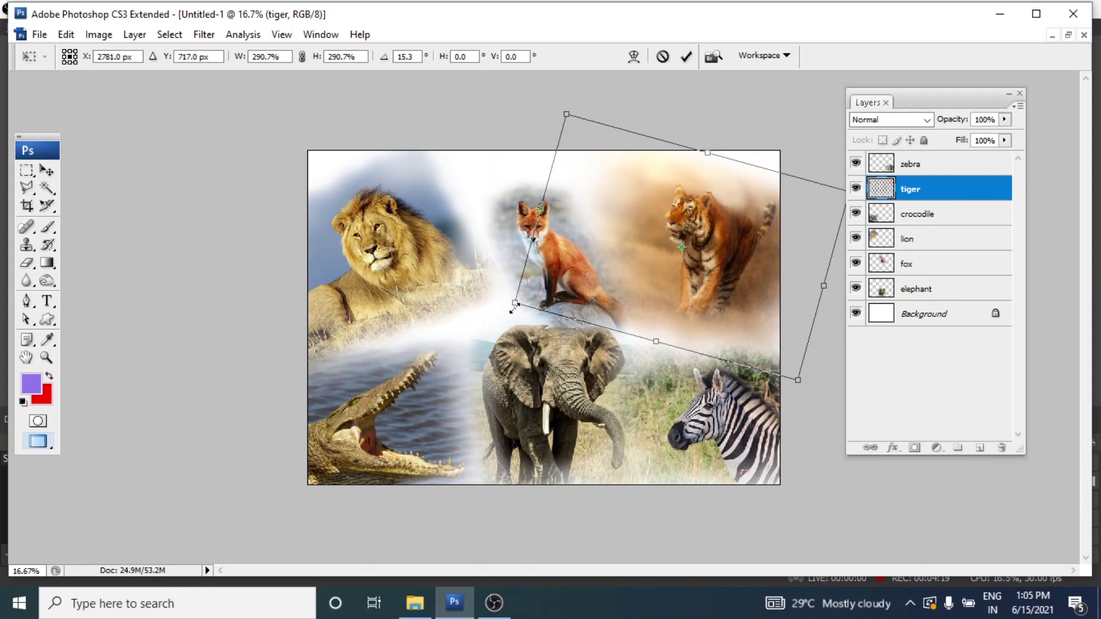
{"action": "key", "text": "Return"}
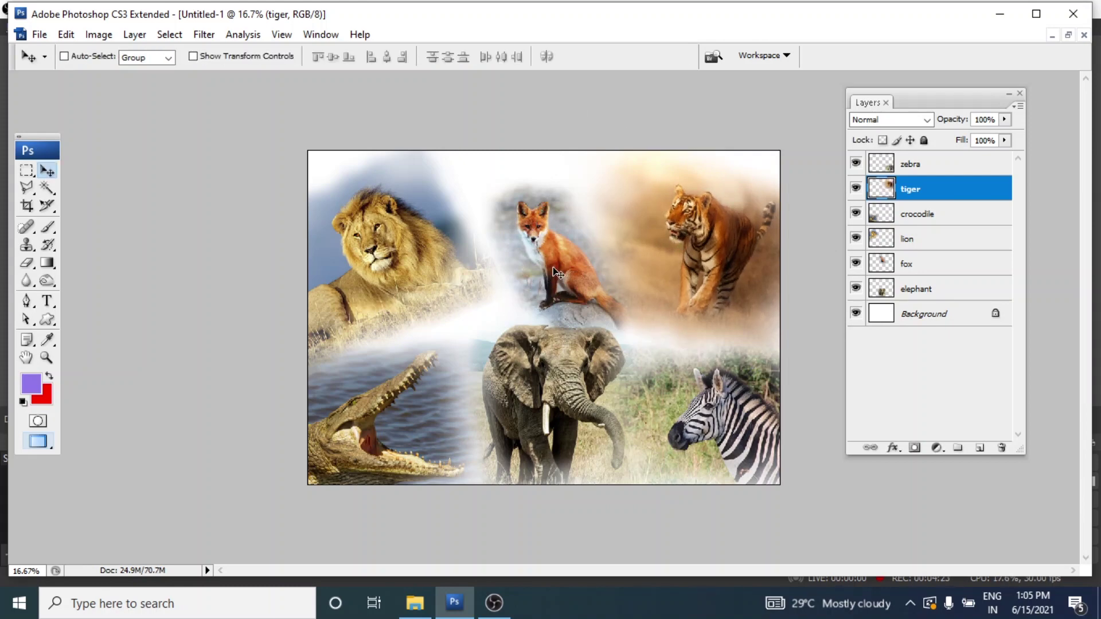
Nudge the fox slightly left and erase the rock beneath it.
{"action": "left_click", "coordinate": [910, 264]}
{"action": "left_click_drag", "start_coordinate": [576, 274], "coordinate": [551, 269]}
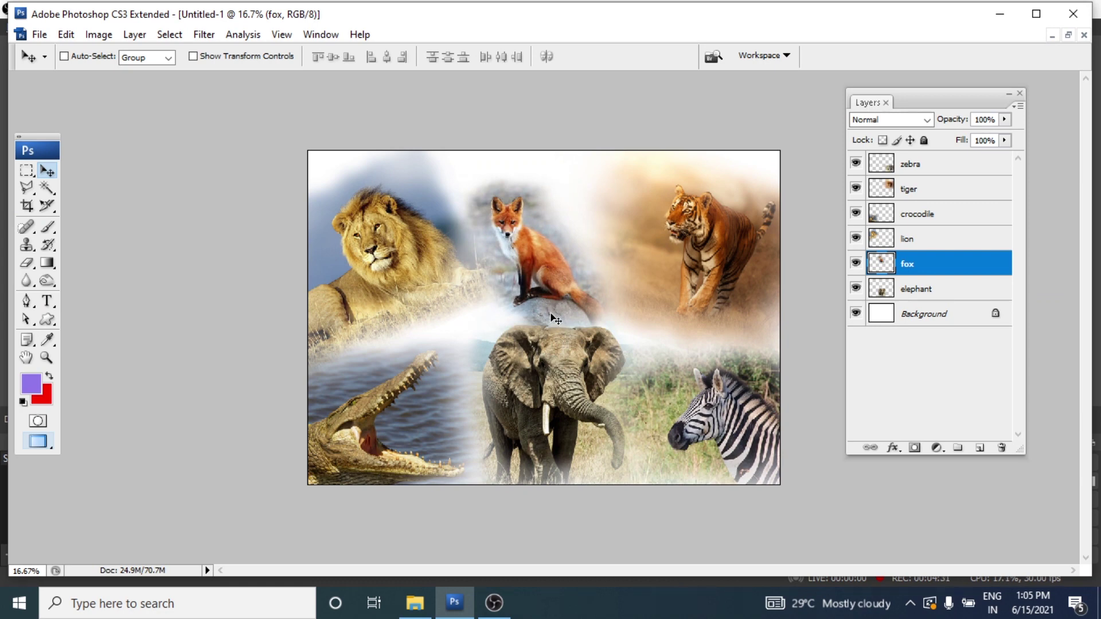
{"action": "key", "text": "e"}
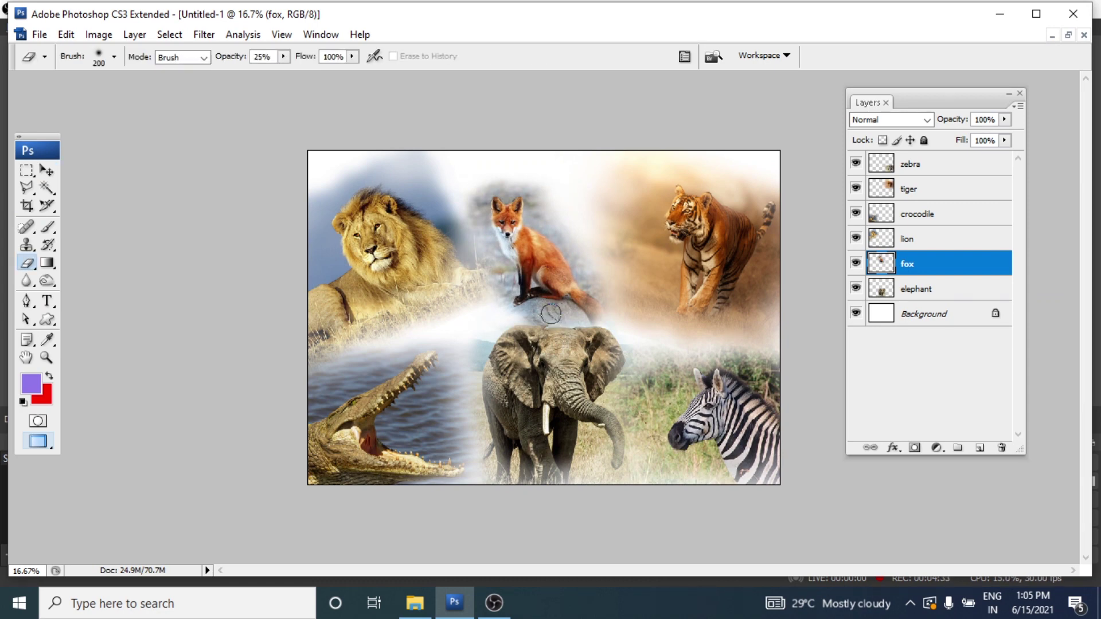
{"action": "left_click_drag", "start_coordinate": [528, 320], "coordinate": [529, 315]}
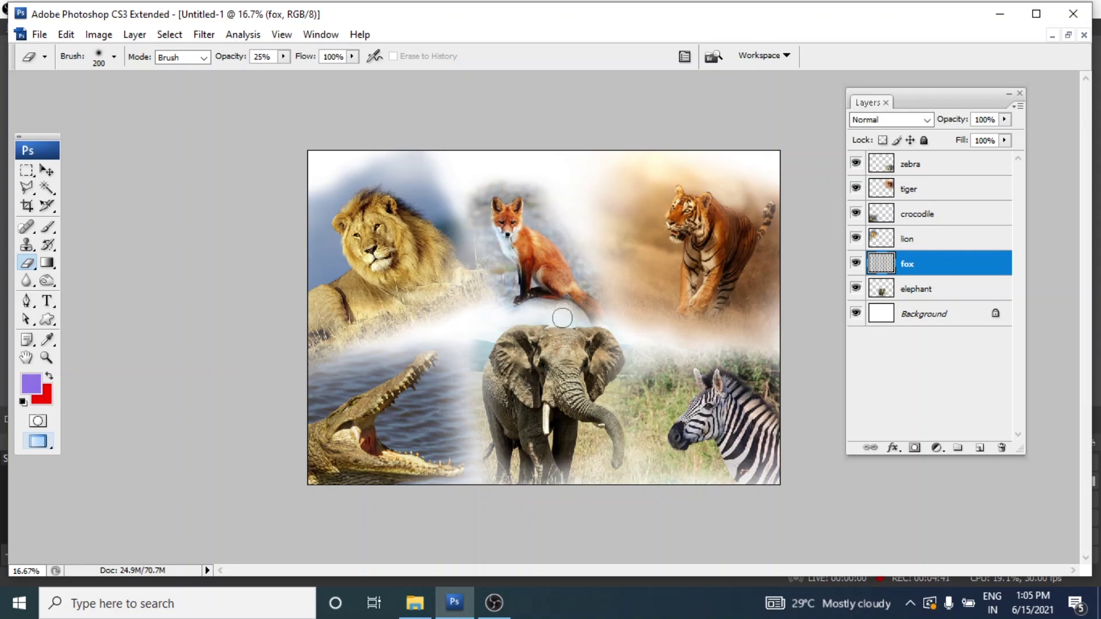
Set the fox on the elephant's head, enlarge it about 133%, and raise it slightly.
{"action": "key", "text": "v"}
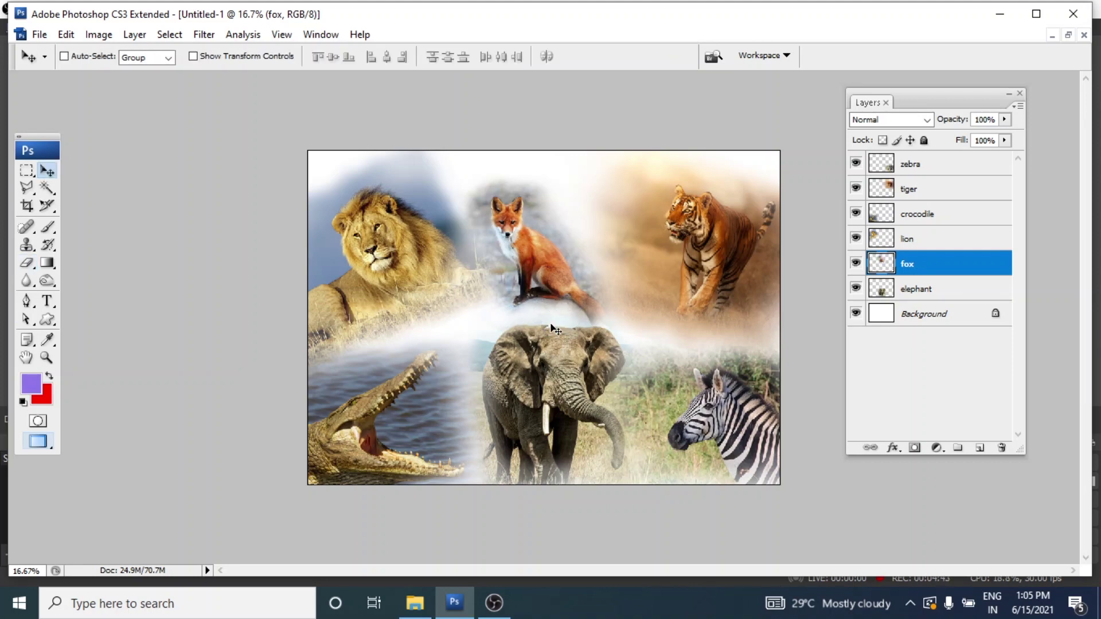
{"action": "left_click_drag", "start_coordinate": [549, 245], "coordinate": [552, 270]}
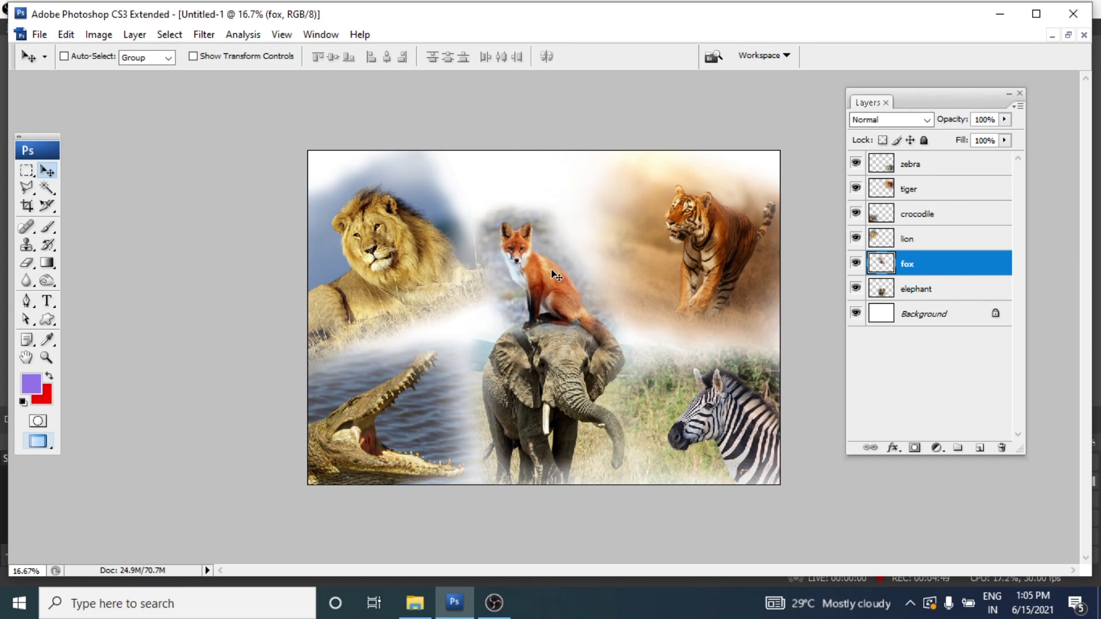
{"action": "key", "text": "ctrl+t"}
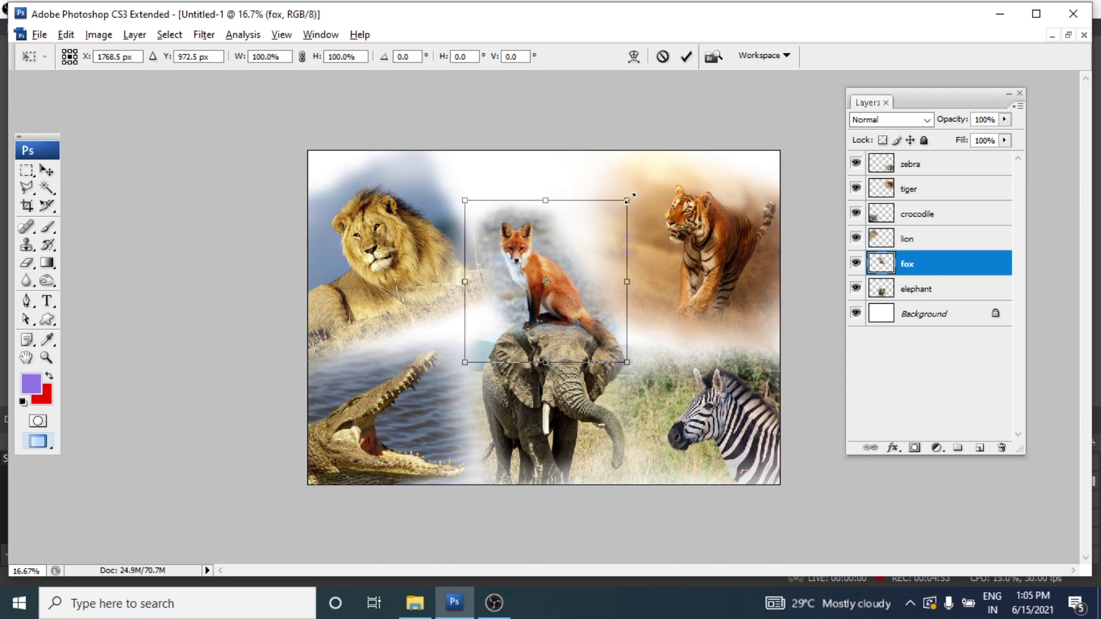
{"action": "left_click_drag", "start_coordinate": [626, 200], "coordinate": [652, 173]}
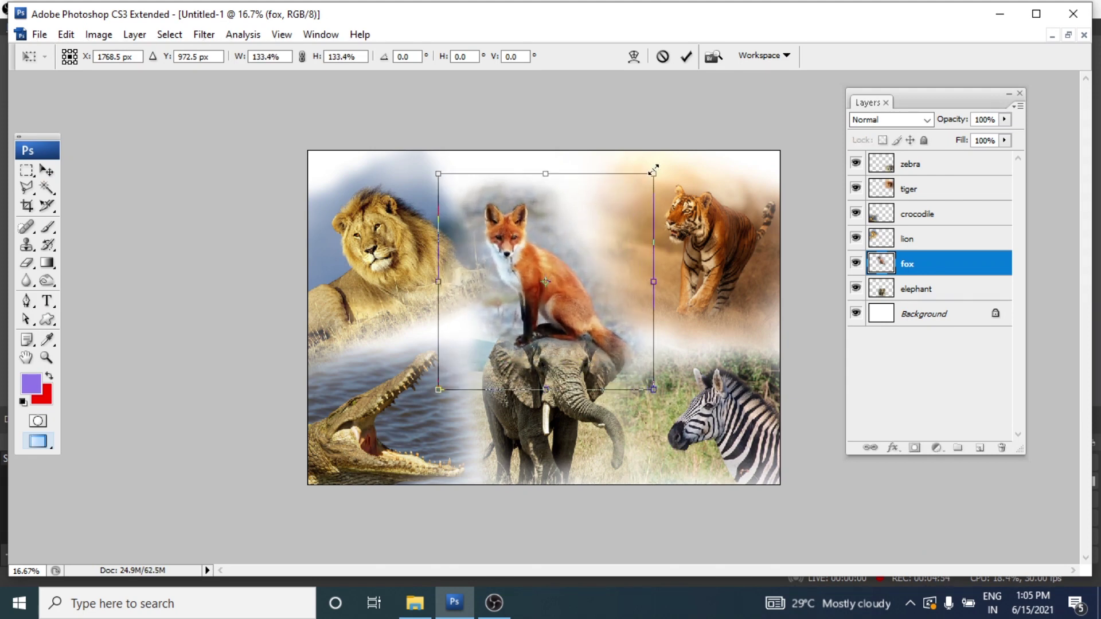
{"action": "key", "text": "Return"}
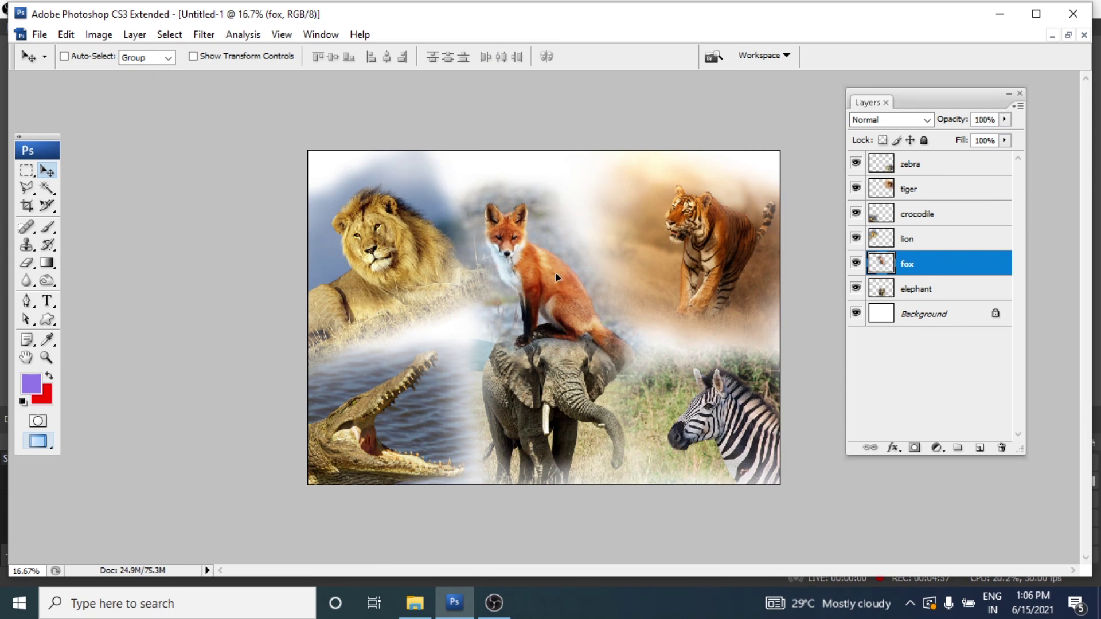
{"action": "left_click_drag", "start_coordinate": [552, 280], "coordinate": [558, 268]}
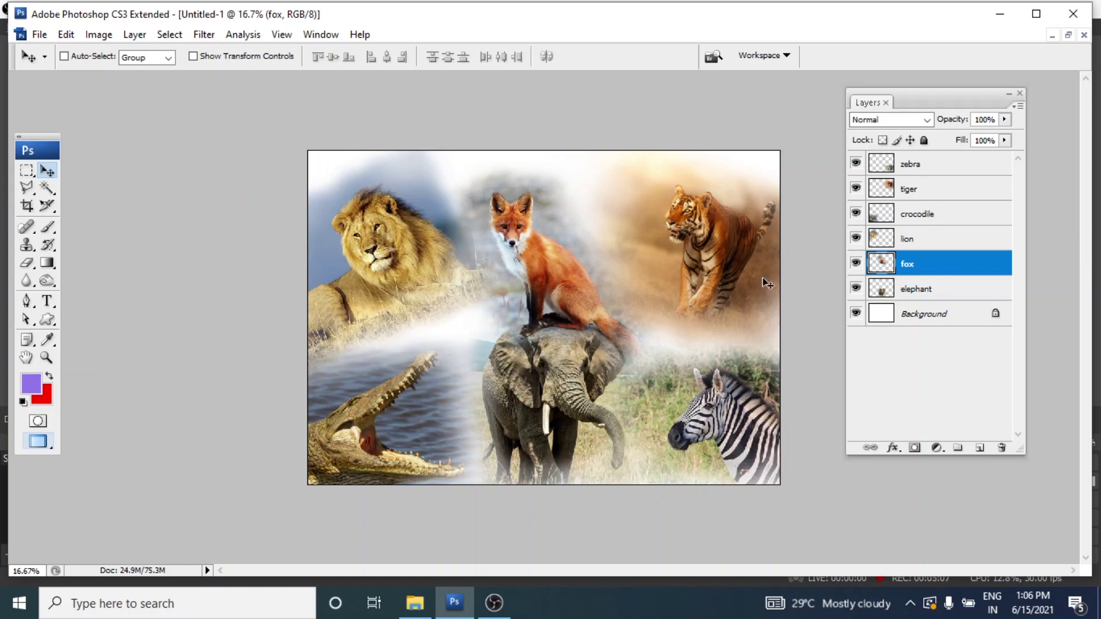
Select the Background layer.
{"action": "left_click", "coordinate": [906, 318]}
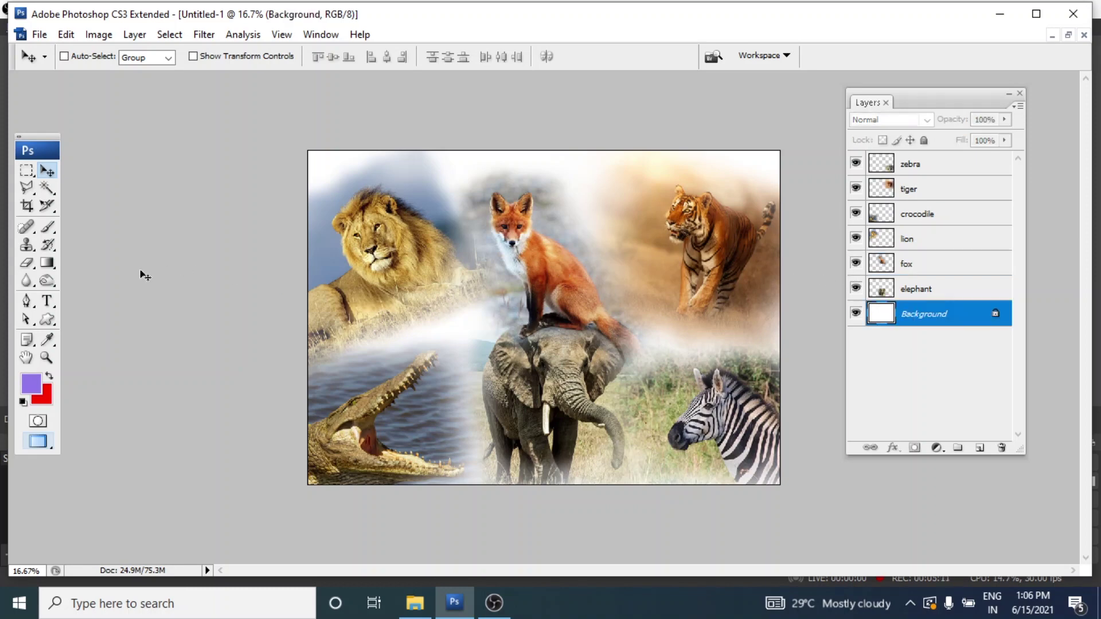
Fill the Background with the pastel rainbow gradient, diagonally from top-left to bottom-right.
{"action": "left_click", "coordinate": [47, 264]}
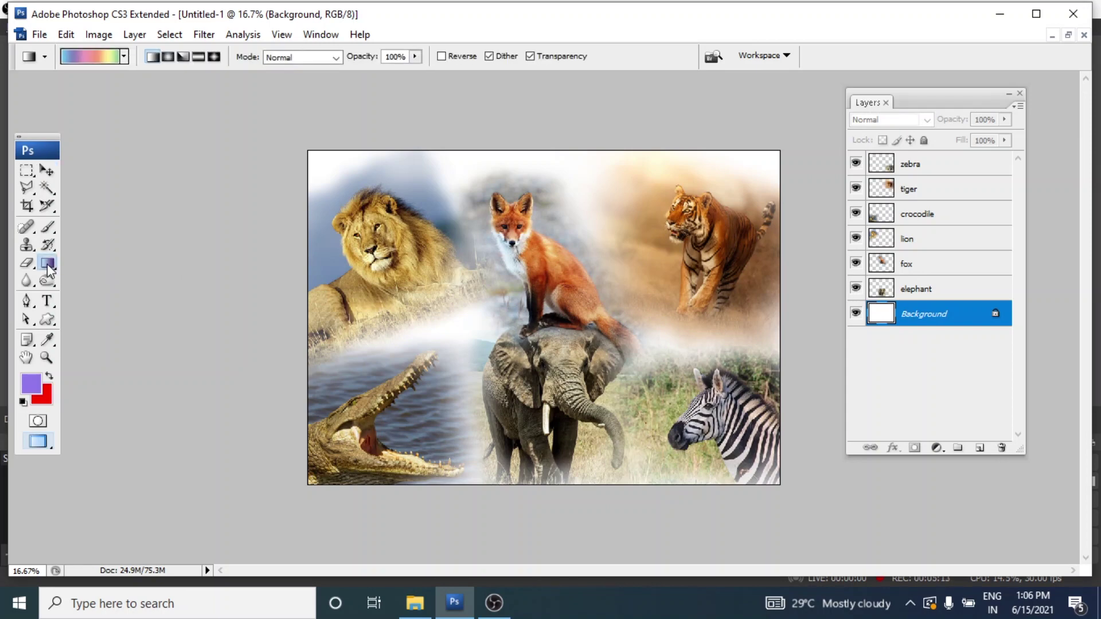
{"action": "left_click", "coordinate": [124, 57]}
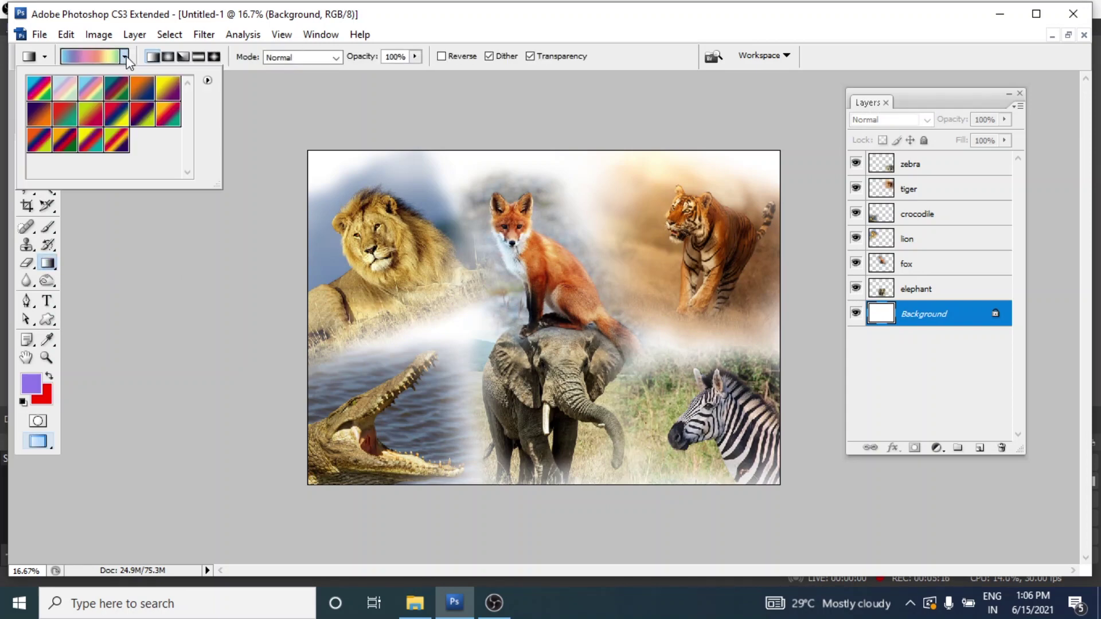
{"action": "left_click", "coordinate": [90, 89]}
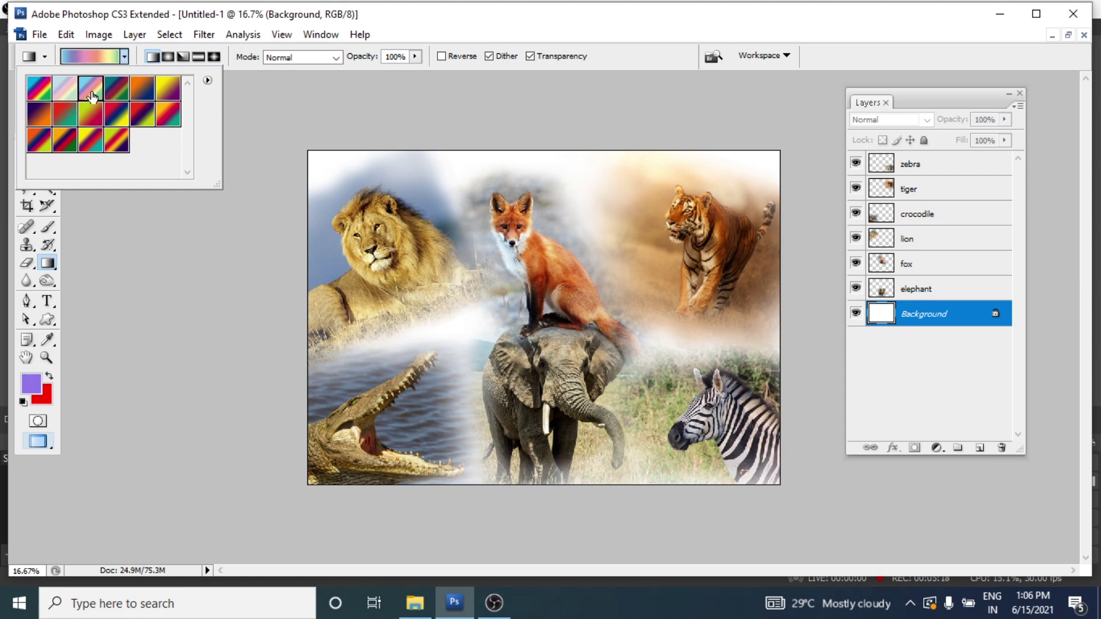
{"action": "left_click", "coordinate": [300, 149]}
{"action": "left_click_drag", "start_coordinate": [307, 153], "coordinate": [681, 411]}
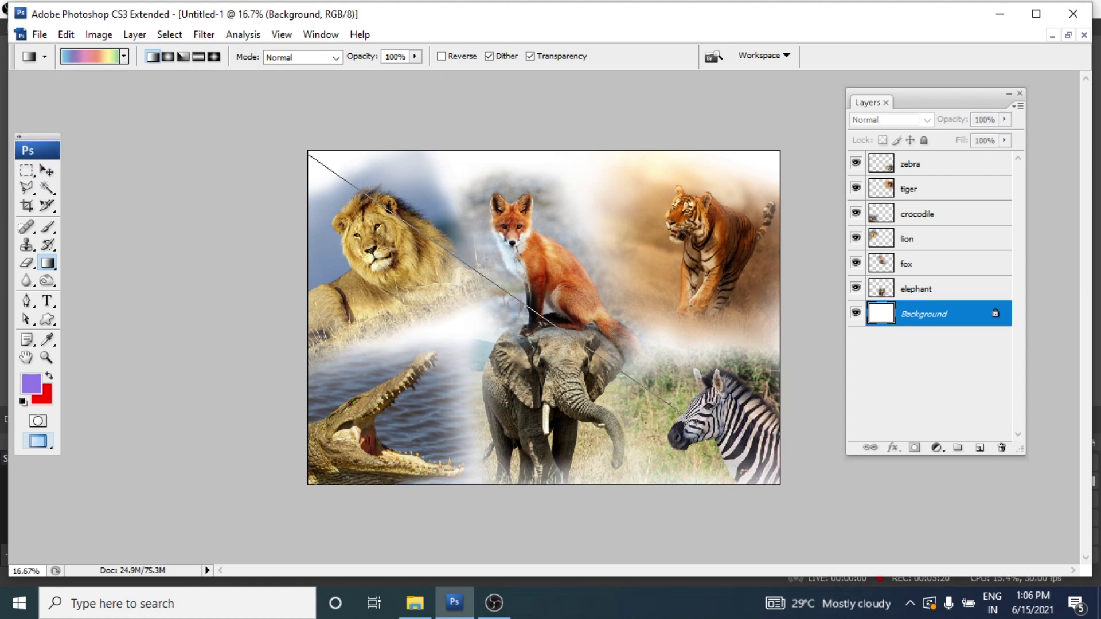
{"action": "left_click_drag", "start_coordinate": [681, 411], "coordinate": [774, 477]}
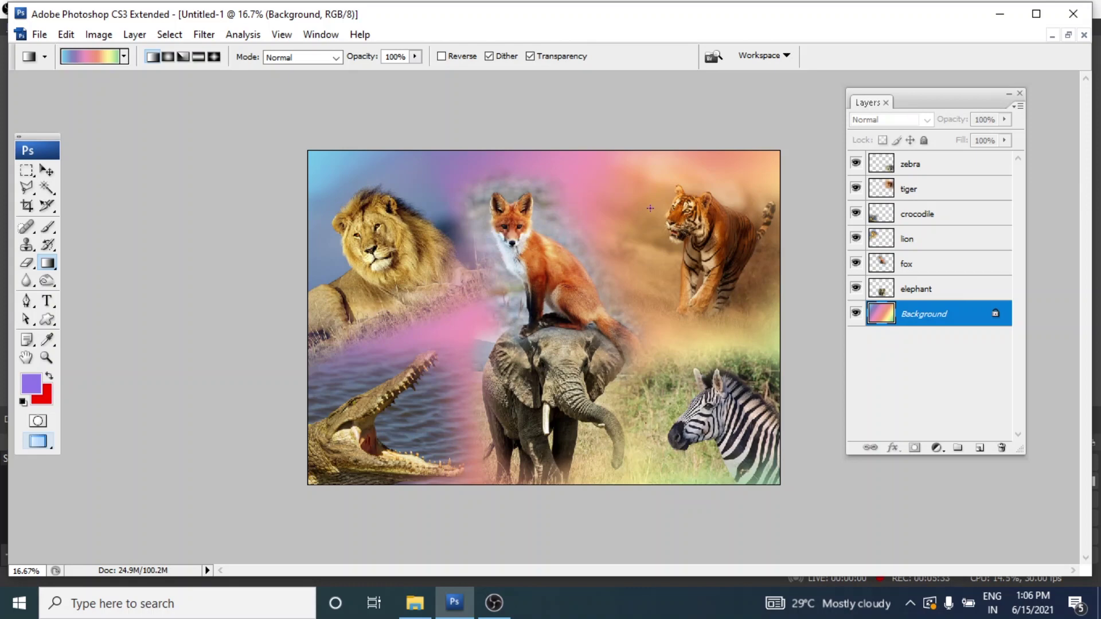
{"action": "key", "text": "v"}
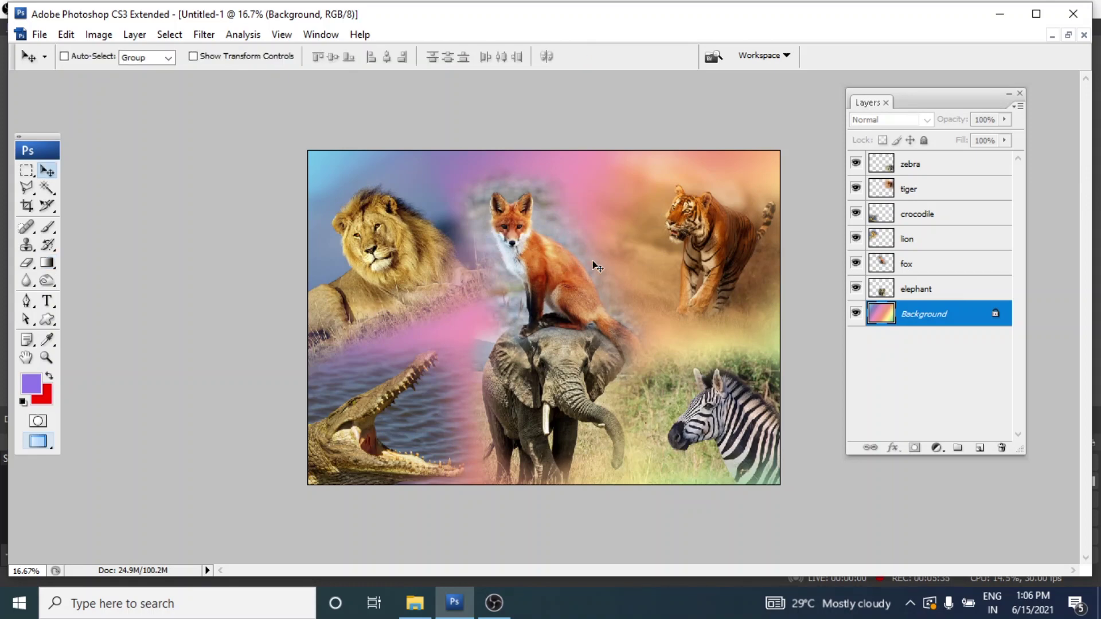
On the fox layer, erase the grey haze around its head with a 400 px, 25% Eraser.
{"action": "left_click", "coordinate": [904, 267]}
{"action": "key", "text": "e"}
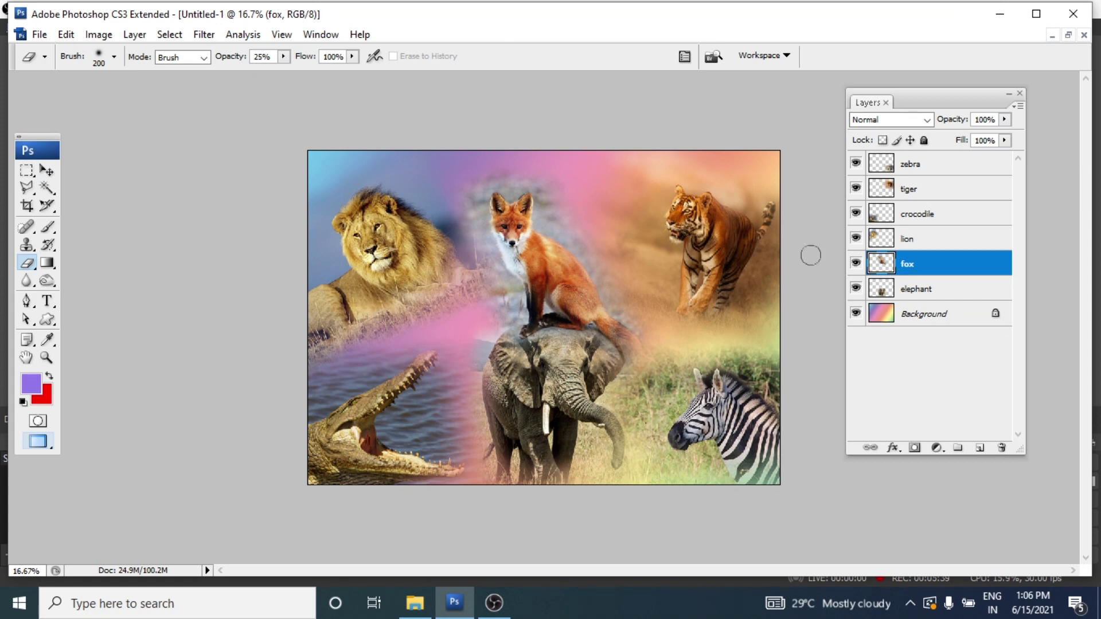
{"action": "key", "text": "bracketright"}
{"action": "key", "text": "bracketright"}
{"action": "key", "text": "bracketright"}
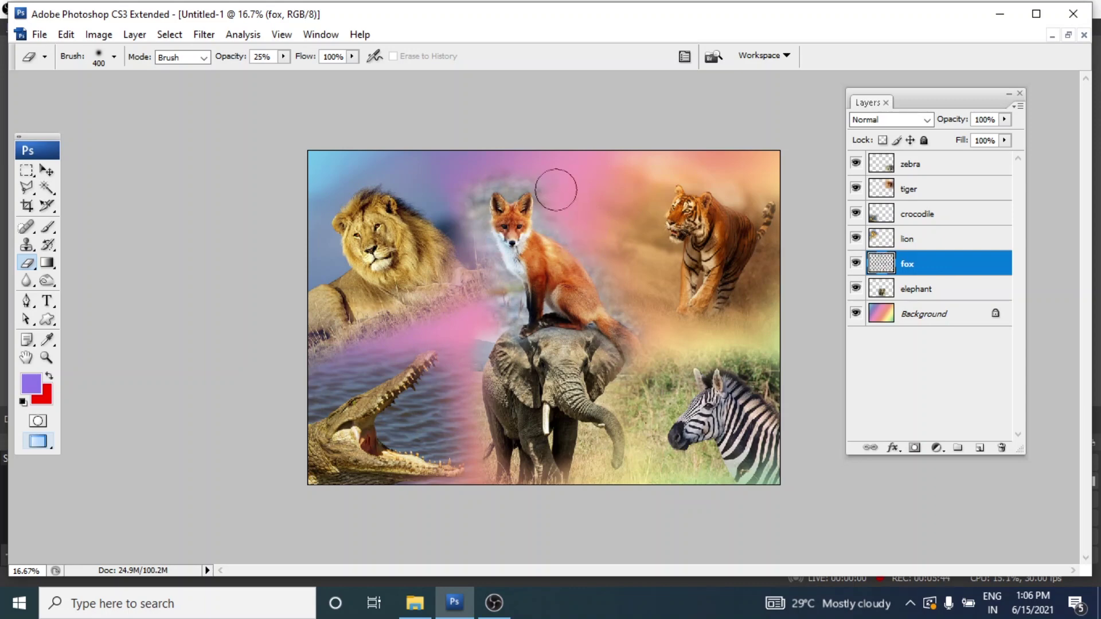
{"action": "mouse_move", "coordinate": [520, 182]}
{"action": "left_mouse_down"}
{"action": "mouse_move", "coordinate": [464, 191]}
{"action": "mouse_move", "coordinate": [480, 179]}
{"action": "mouse_move", "coordinate": [457, 216]}
{"action": "mouse_move", "coordinate": [479, 252]}
{"action": "mouse_move", "coordinate": [474, 242]}
{"action": "mouse_move", "coordinate": [486, 312]}
{"action": "mouse_move", "coordinate": [504, 300]}
{"action": "mouse_move", "coordinate": [551, 355]}
{"action": "mouse_move", "coordinate": [605, 341]}
{"action": "mouse_move", "coordinate": [627, 299]}
{"action": "mouse_move", "coordinate": [654, 303]}
{"action": "left_mouse_up"}
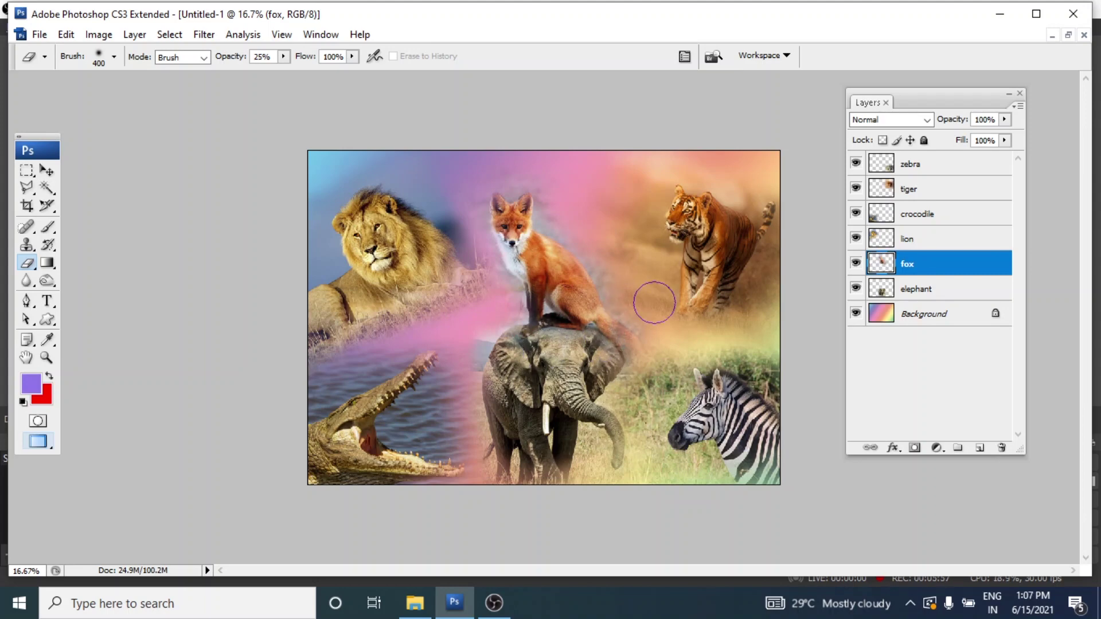
{"action": "key", "text": "v"}
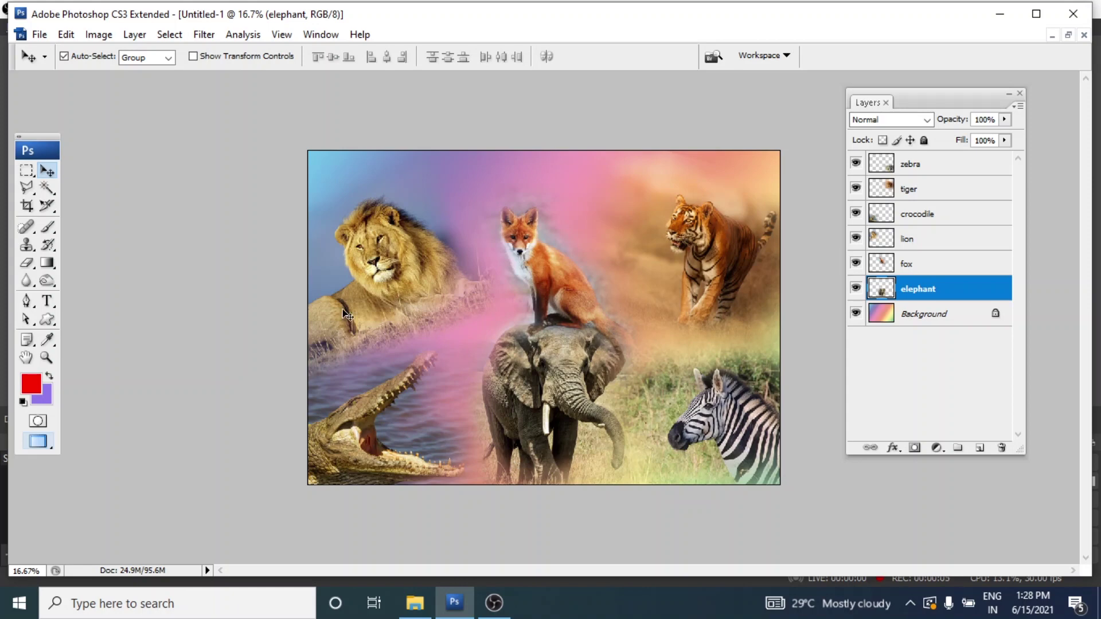
Add a text layer near the lion reading 'Wild Animals' and select the whole title.
{"action": "left_click", "coordinate": [47, 301]}
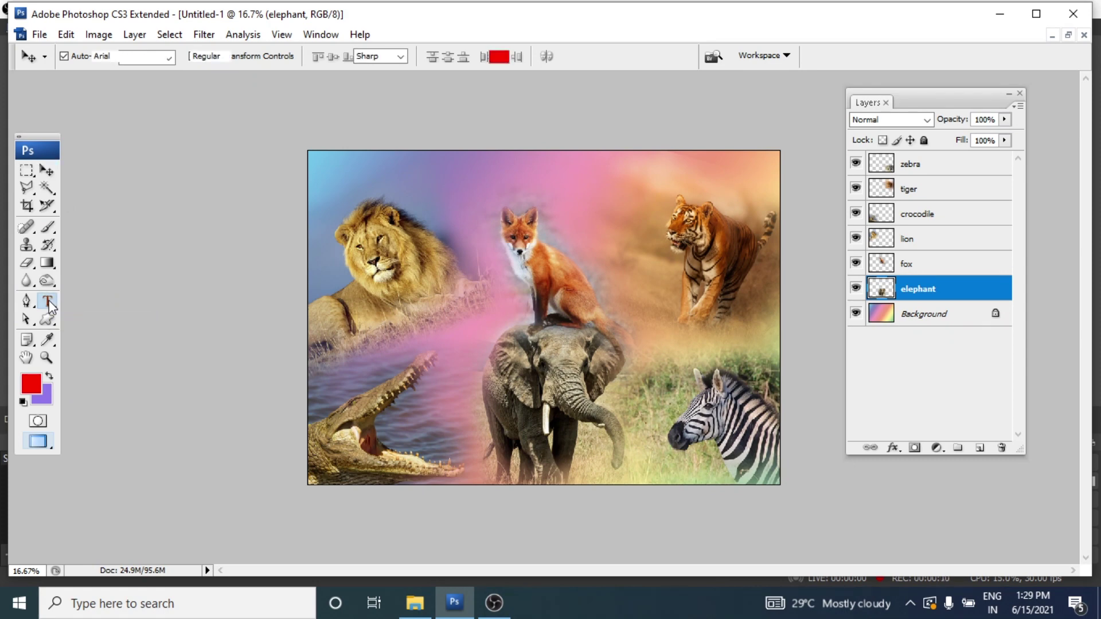
{"action": "left_click", "coordinate": [397, 325]}
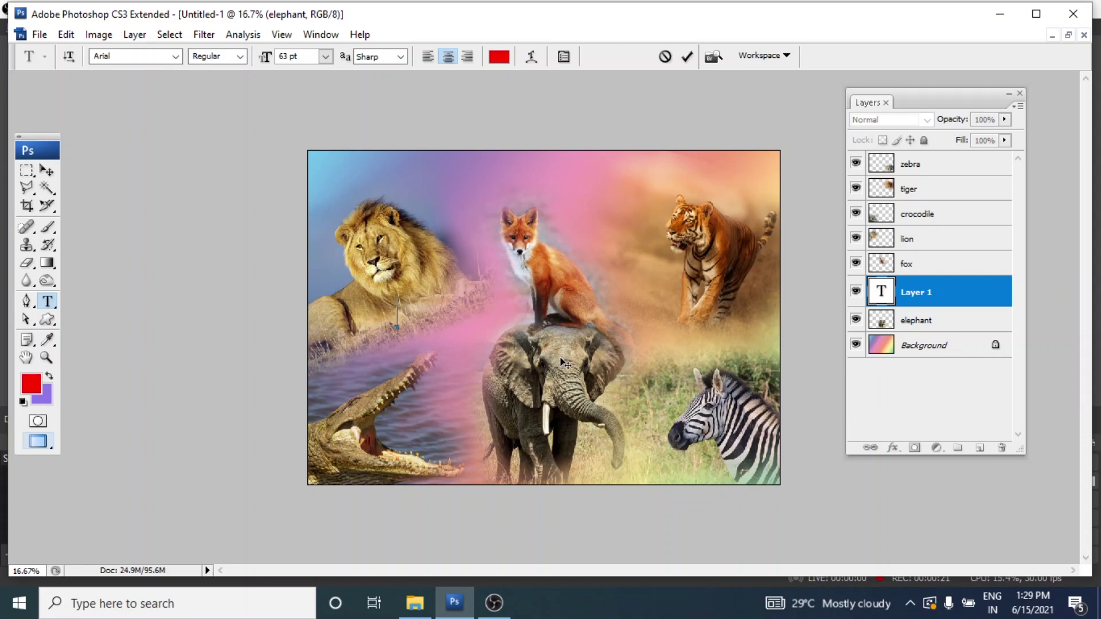
{"action": "type", "text": "Wi"}
{"action": "type", "text": "ld "}
{"action": "type", "text": "Animals"}
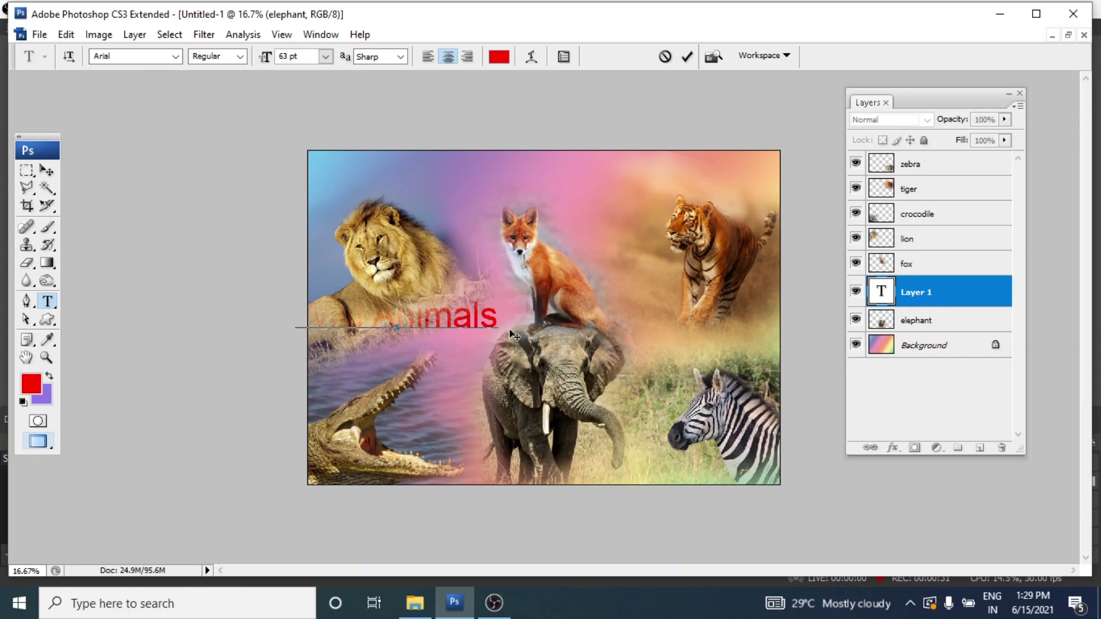
{"action": "left_click_drag", "start_coordinate": [498, 328], "coordinate": [428, 331]}
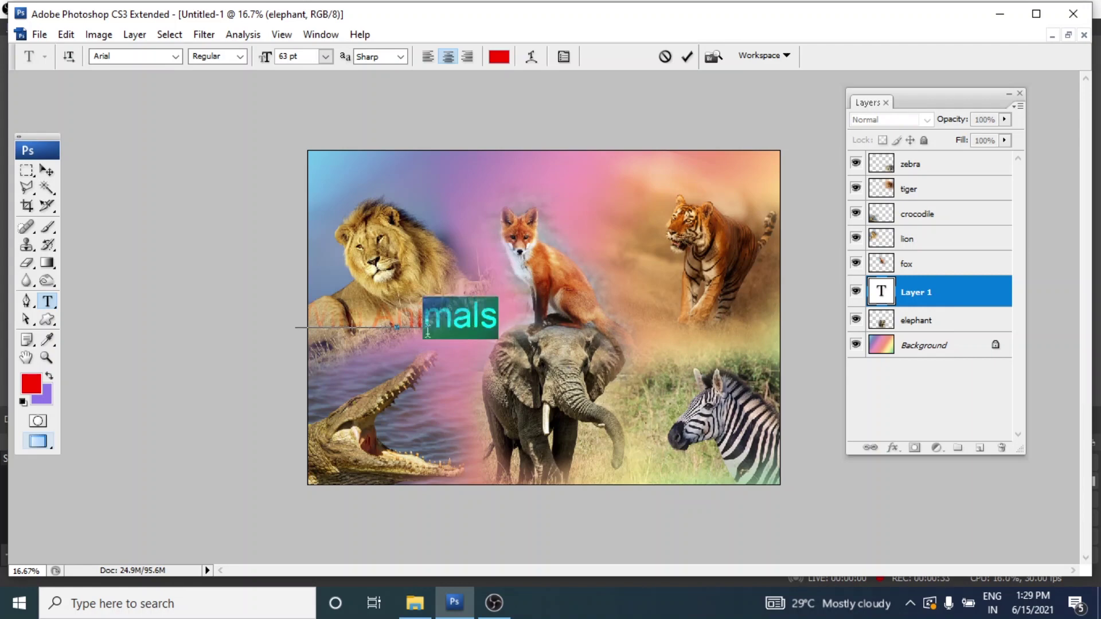
{"action": "left_click_drag", "start_coordinate": [428, 331], "coordinate": [265, 349]}
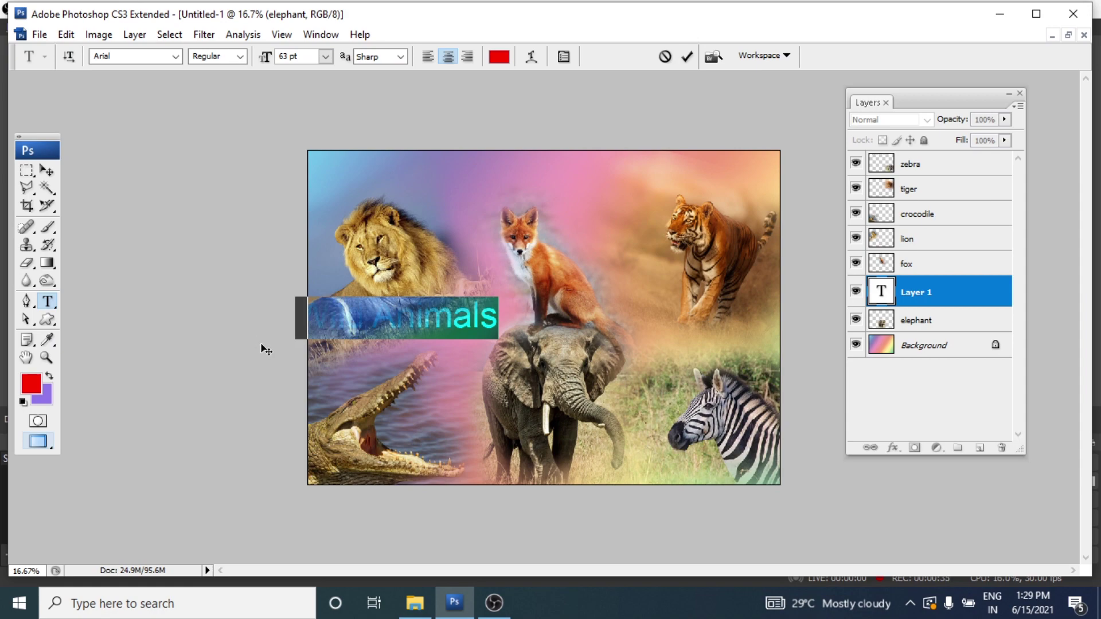
Keep the title in Arial and make it Bold.
{"action": "left_click", "coordinate": [176, 56]}
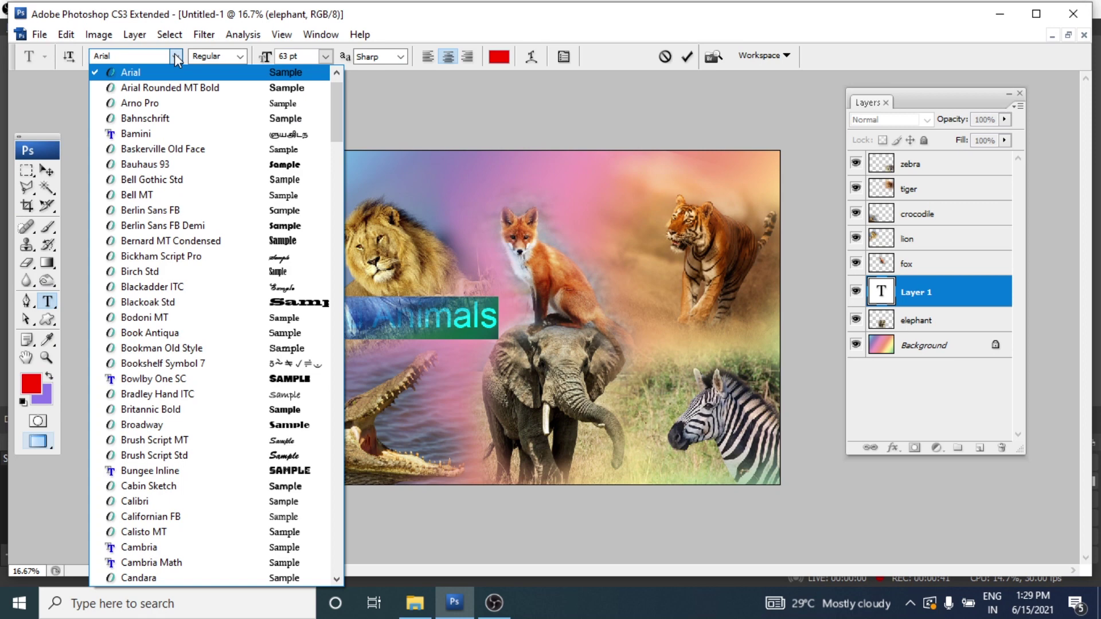
{"action": "left_click", "coordinate": [174, 54]}
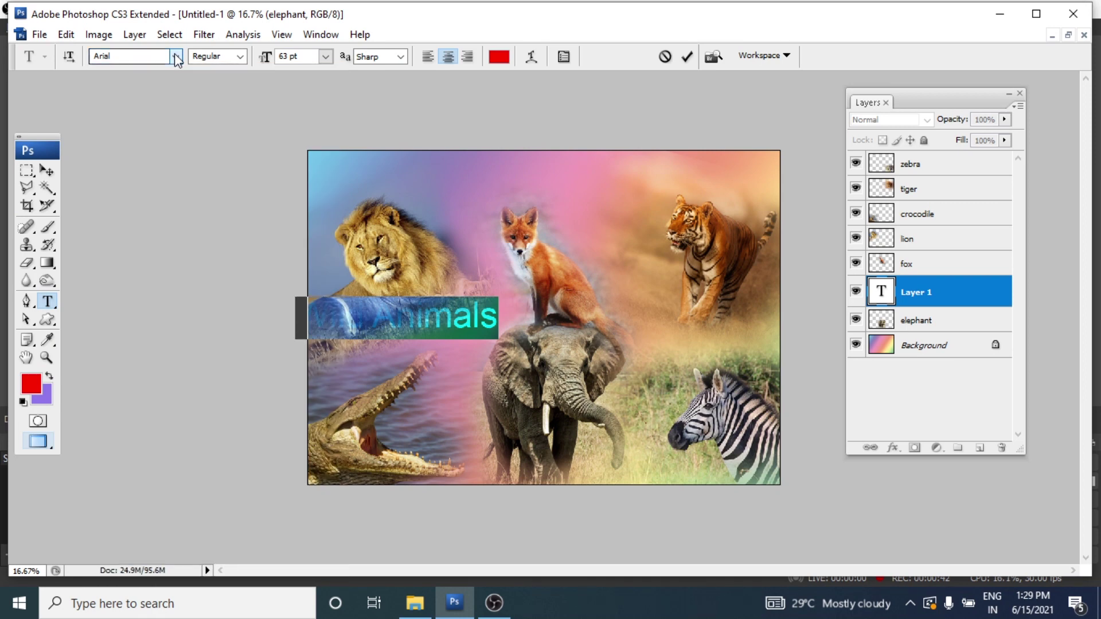
{"action": "left_click", "coordinate": [237, 58]}
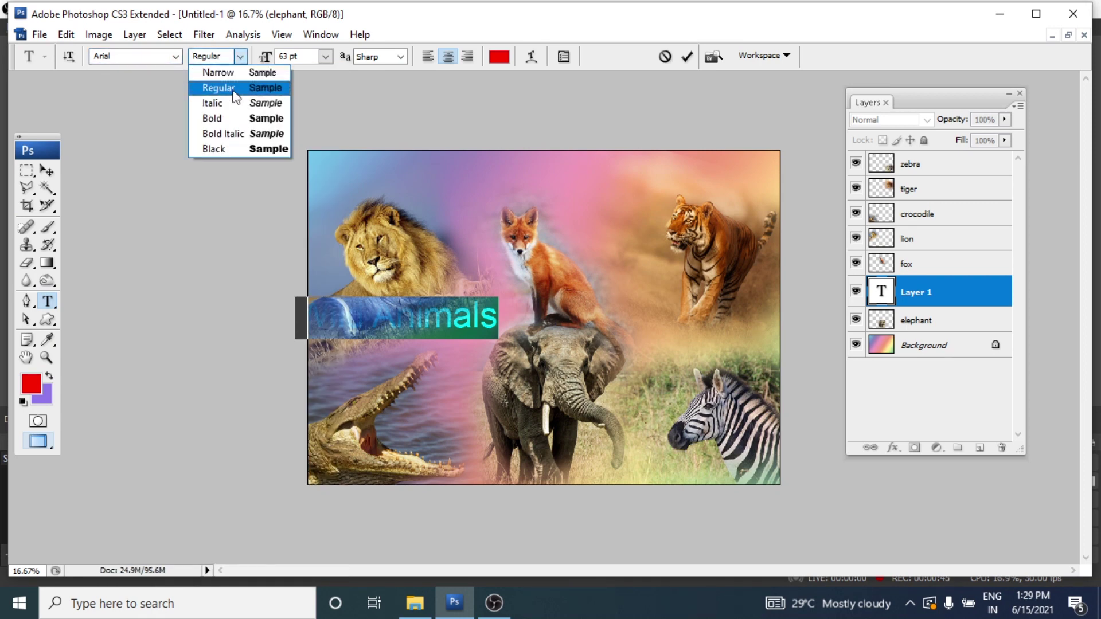
{"action": "left_click", "coordinate": [232, 119]}
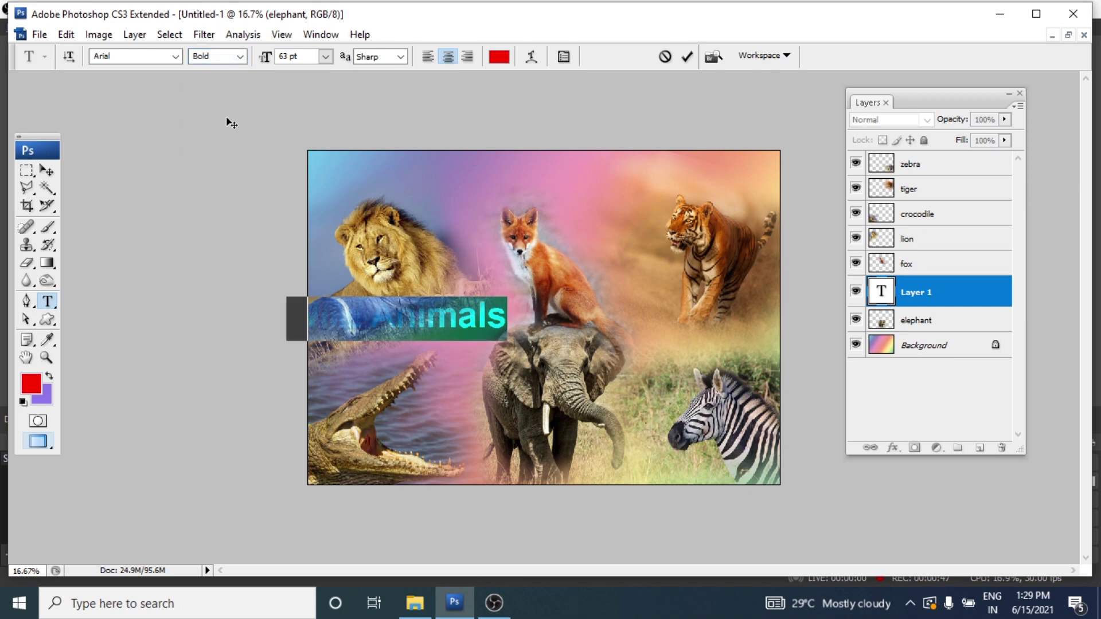
Set the title size to 60 pt after trying 14, 72 and 80 pt.
{"action": "left_click", "coordinate": [325, 57]}
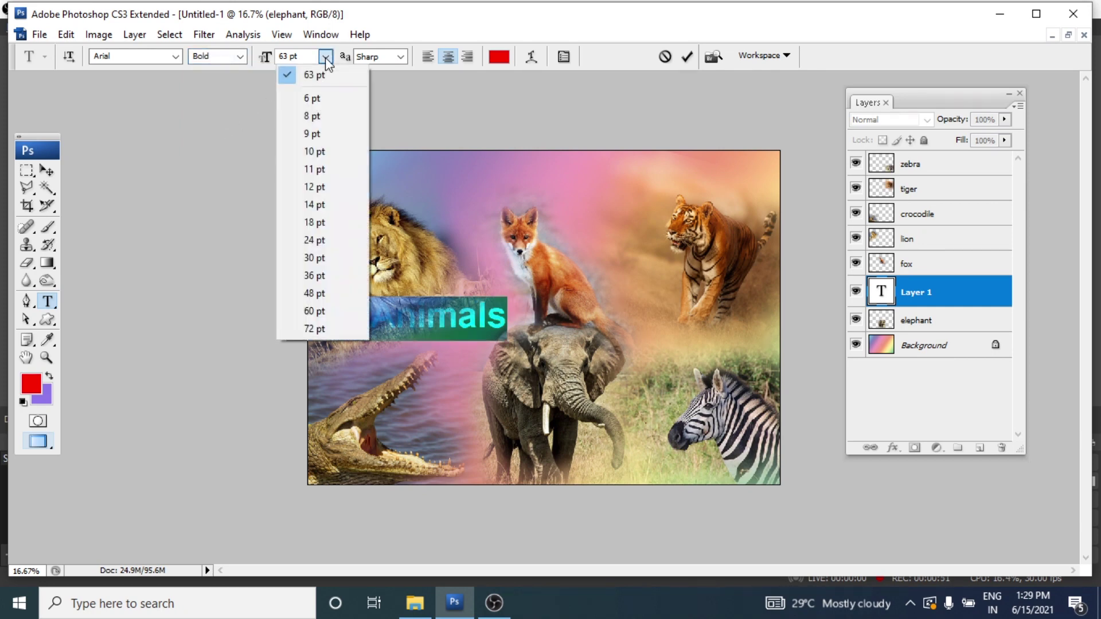
{"action": "left_click", "coordinate": [315, 205]}
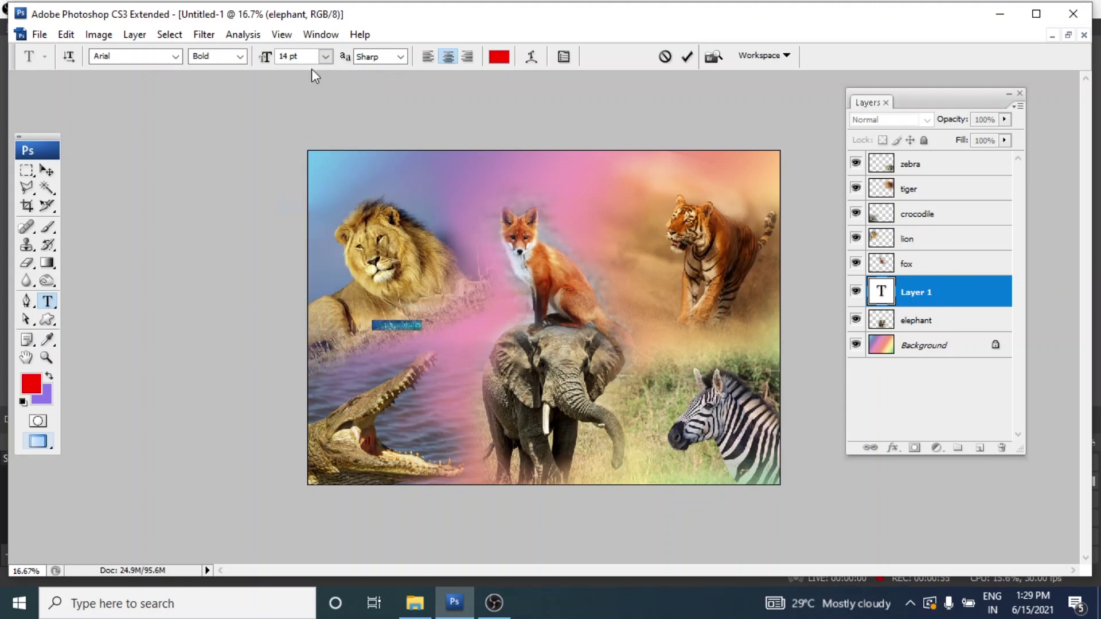
{"action": "left_click", "coordinate": [325, 57]}
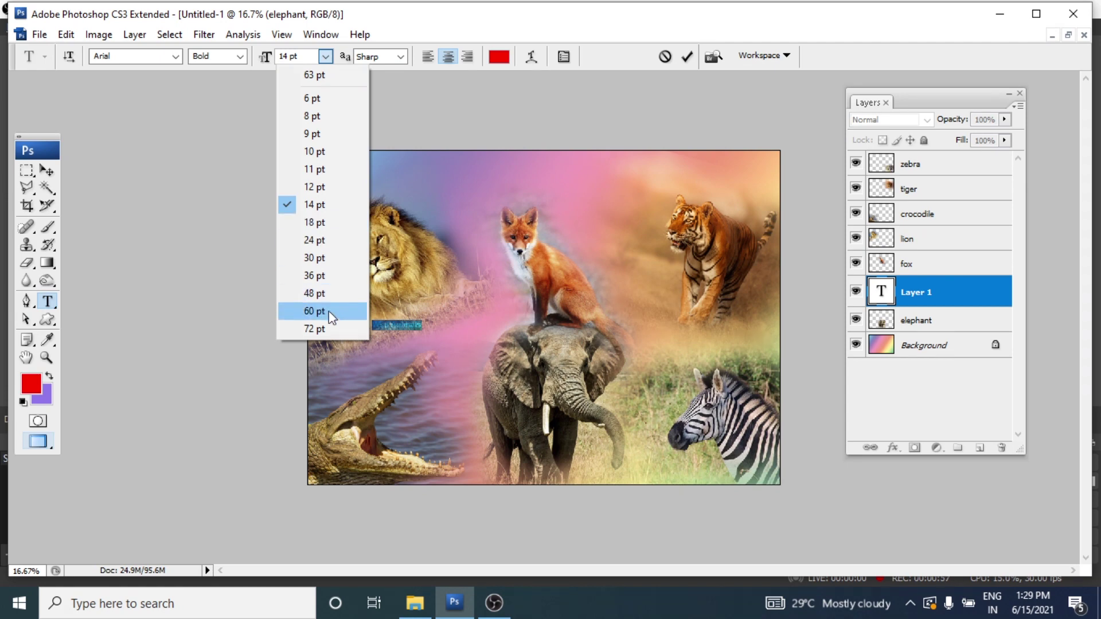
{"action": "left_click", "coordinate": [315, 329]}
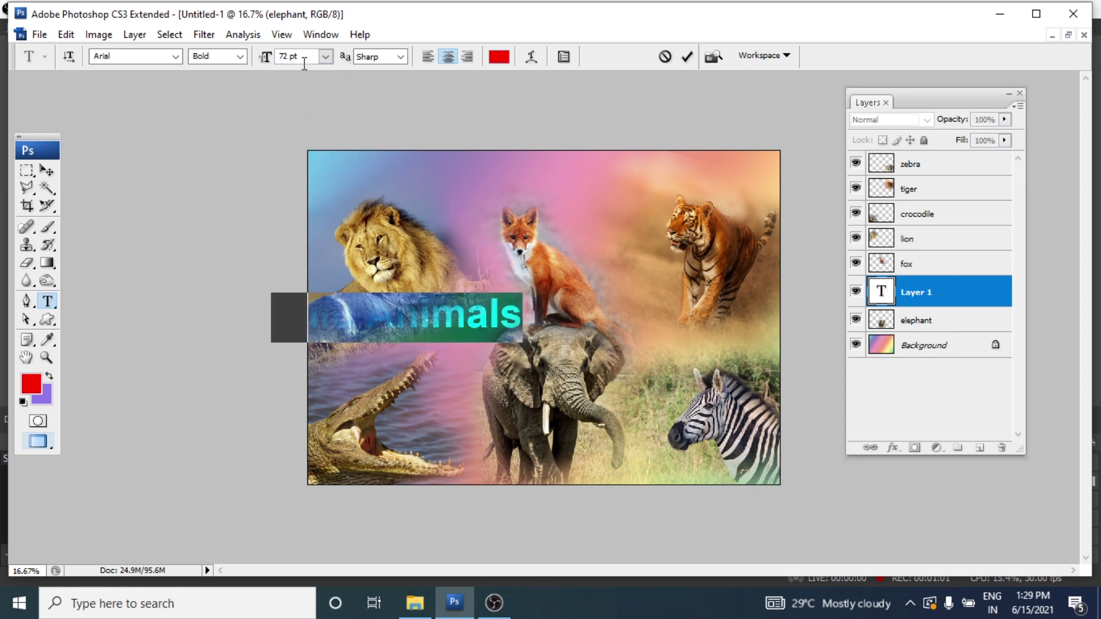
{"action": "left_click", "coordinate": [266, 57]}
{"action": "type", "text": "80"}
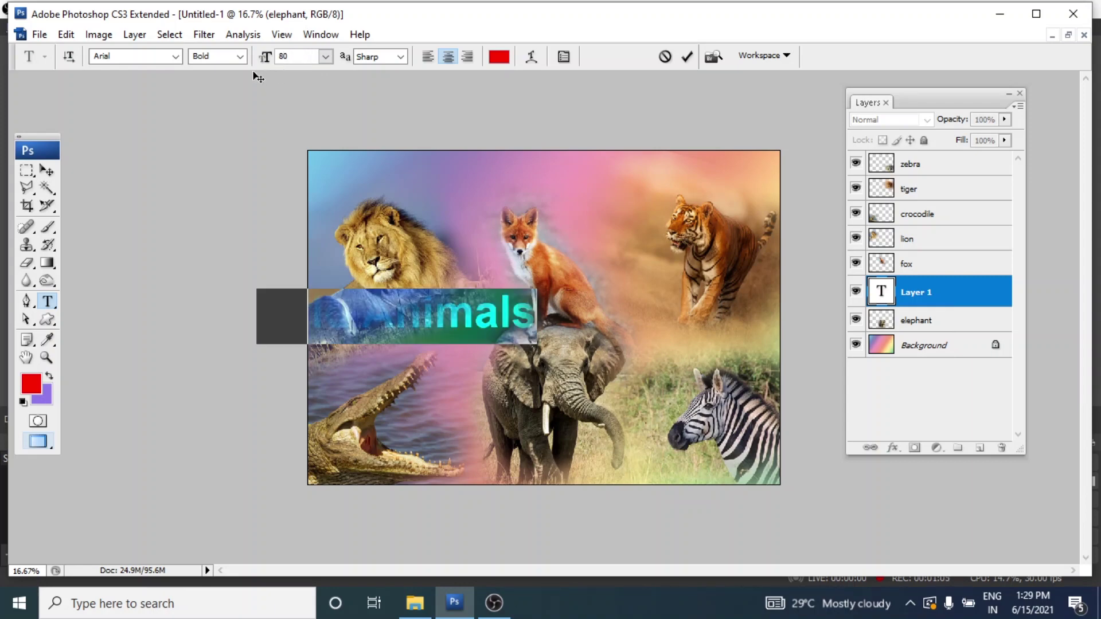
{"action": "key", "text": "Return"}
{"action": "left_click", "coordinate": [325, 57]}
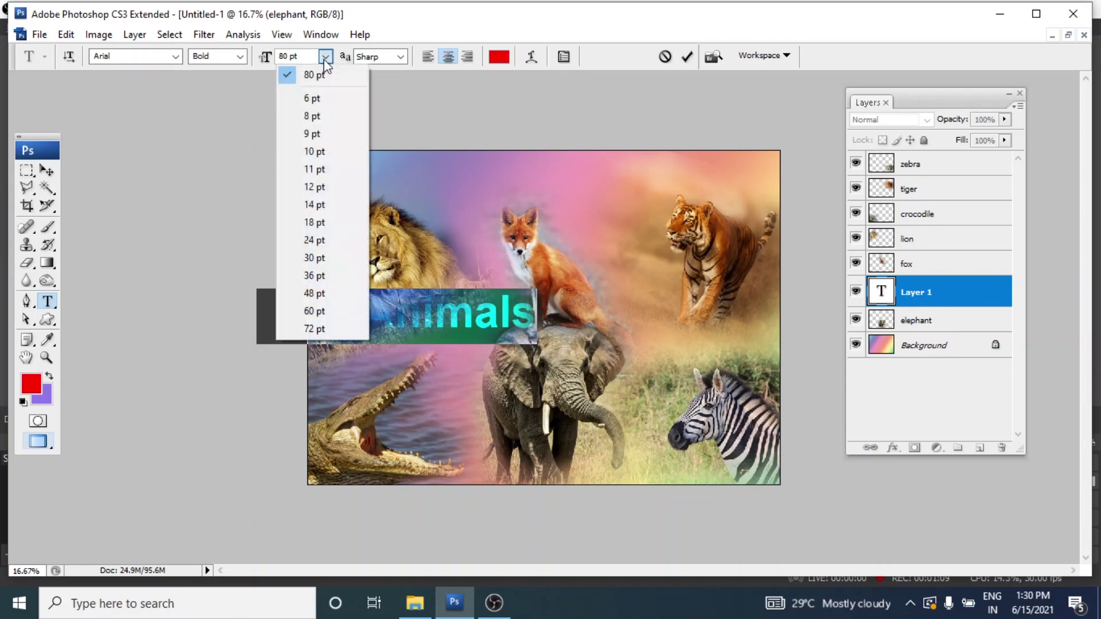
{"action": "left_click", "coordinate": [332, 315]}
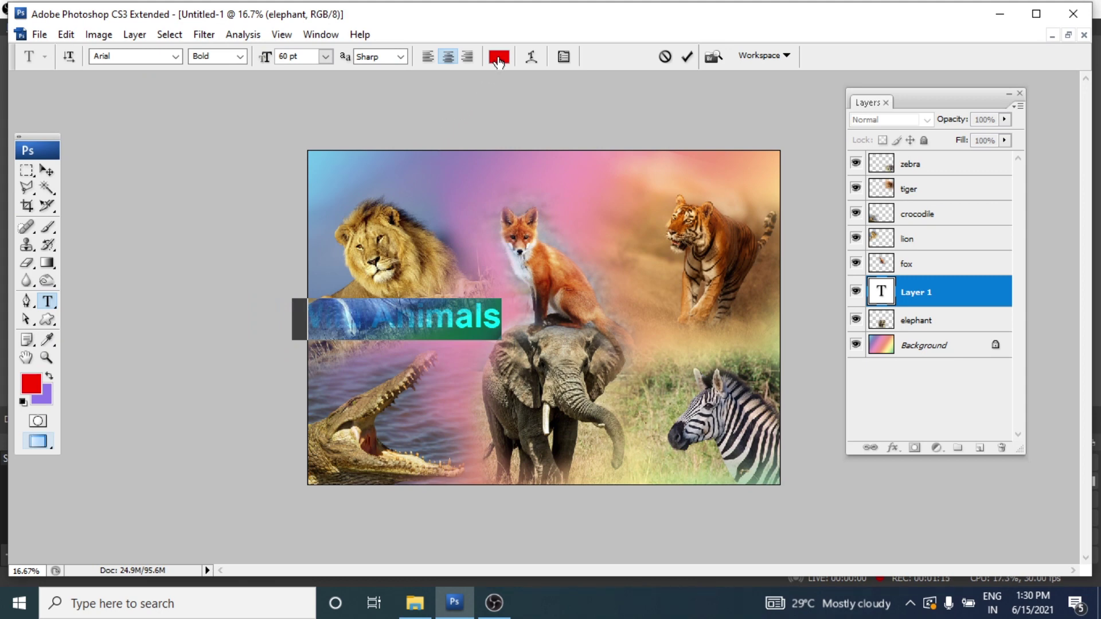
Colour the title black and commit the text.
{"action": "left_click", "coordinate": [498, 58]}
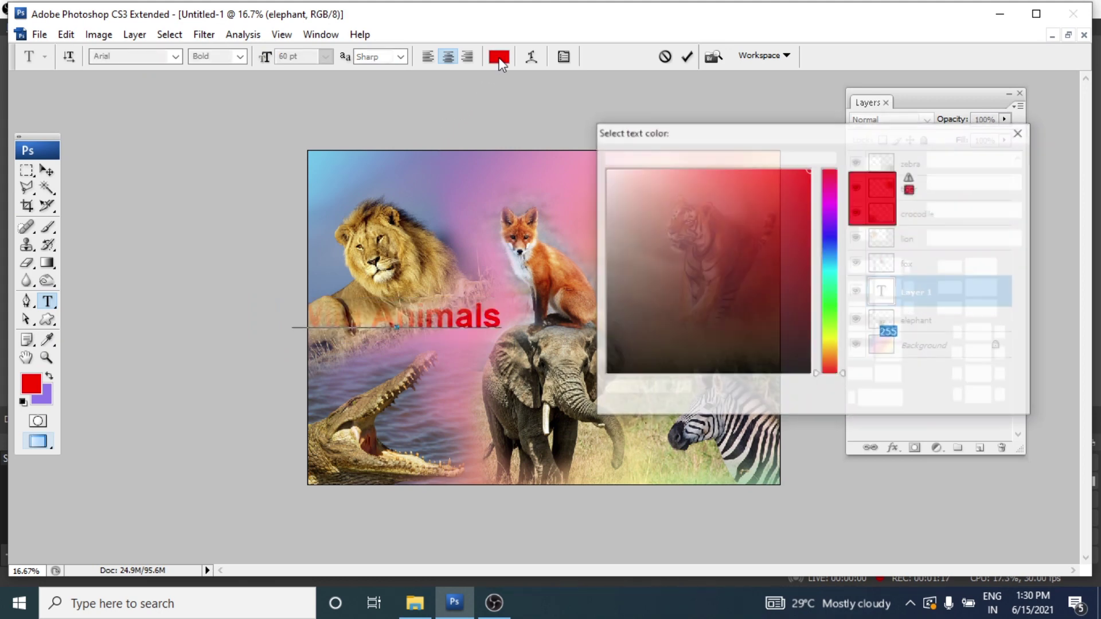
{"action": "left_click_drag", "start_coordinate": [659, 240], "coordinate": [809, 373]}
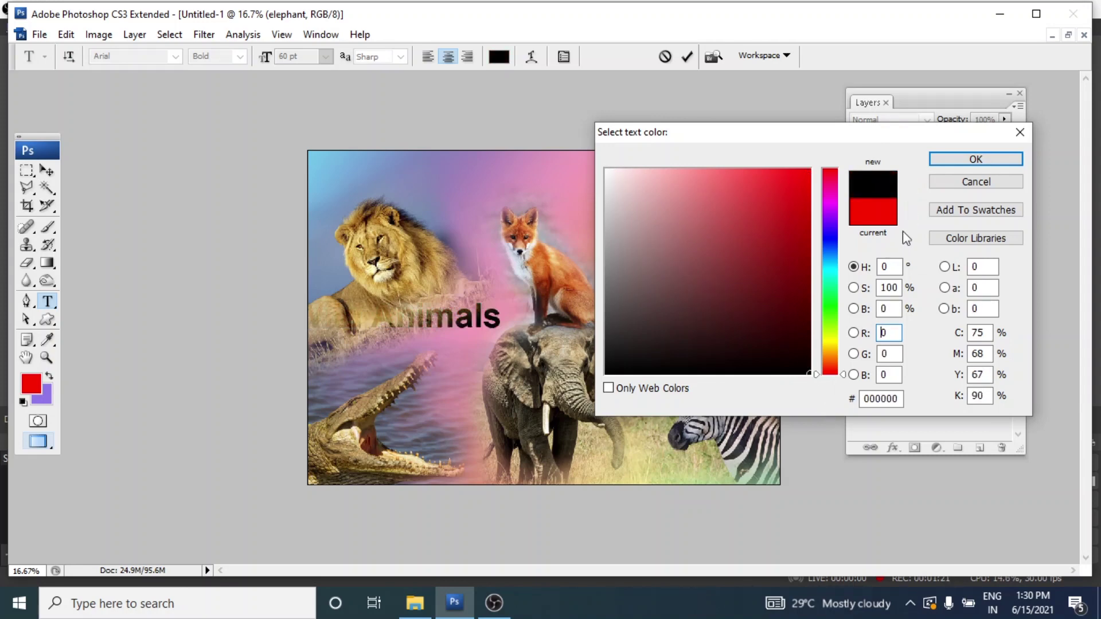
{"action": "left_click", "coordinate": [962, 160]}
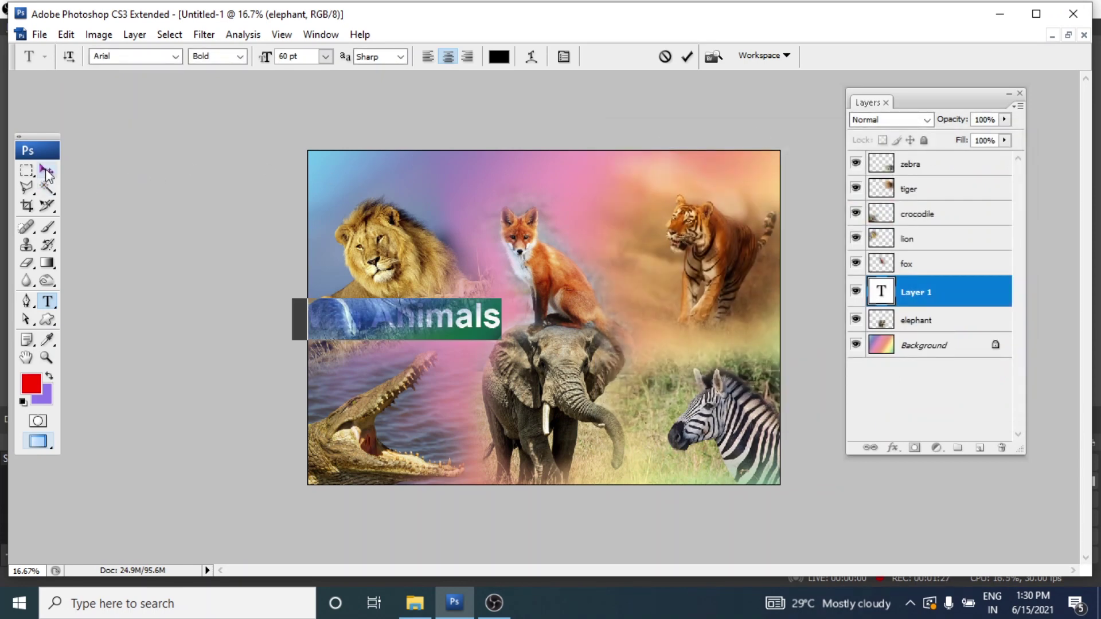
{"action": "left_click", "coordinate": [47, 170]}
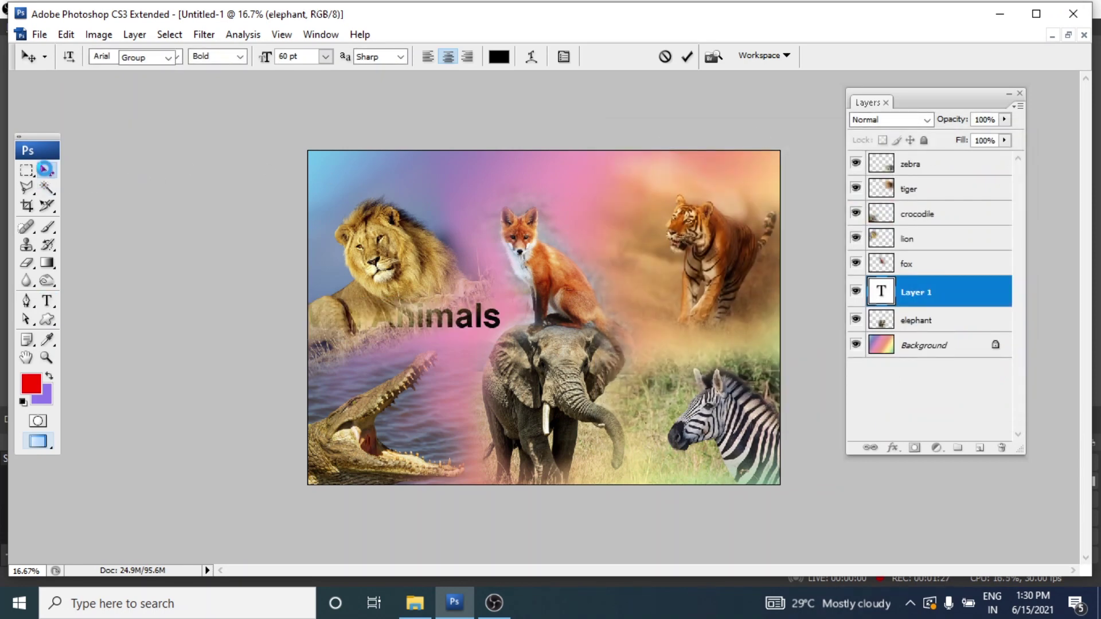
Raise the Wild Animals layer above the tiger and centre the title along the top edge.
{"action": "left_click", "coordinate": [436, 319]}
{"action": "left_click", "coordinate": [917, 292]}
{"action": "mouse_move", "coordinate": [444, 319]}
{"action": "left_mouse_down"}
{"action": "mouse_move", "coordinate": [583, 324]}
{"action": "mouse_move", "coordinate": [577, 315]}
{"action": "left_mouse_up"}
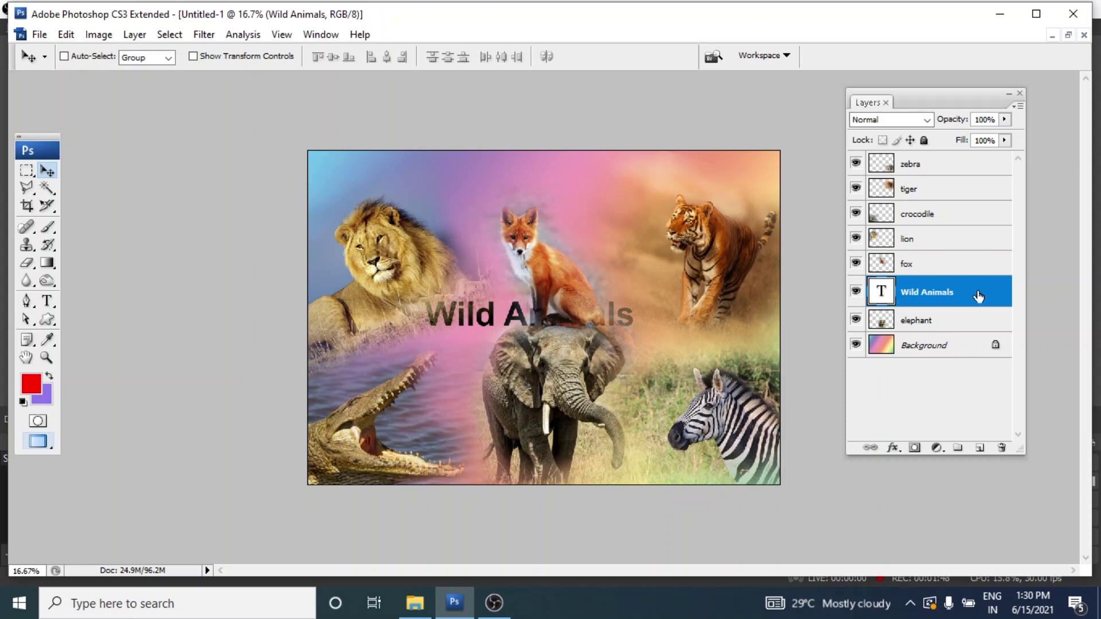
{"action": "left_click_drag", "start_coordinate": [978, 298], "coordinate": [945, 167]}
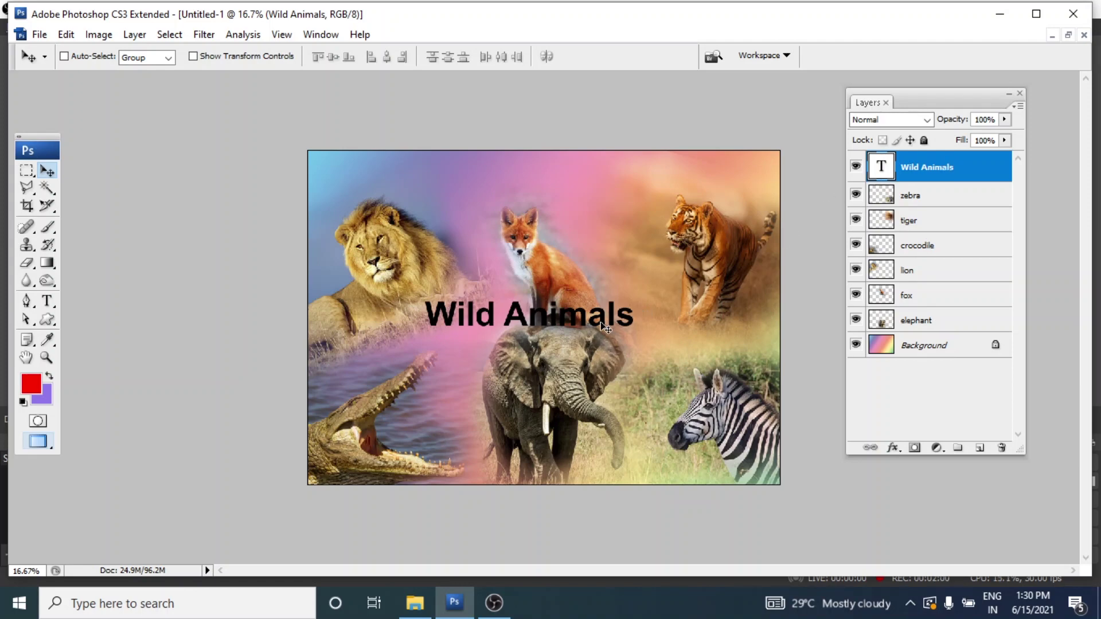
{"action": "mouse_move", "coordinate": [605, 327]}
{"action": "left_mouse_down"}
{"action": "mouse_move", "coordinate": [612, 184]}
{"action": "mouse_move", "coordinate": [620, 193]}
{"action": "left_mouse_up"}
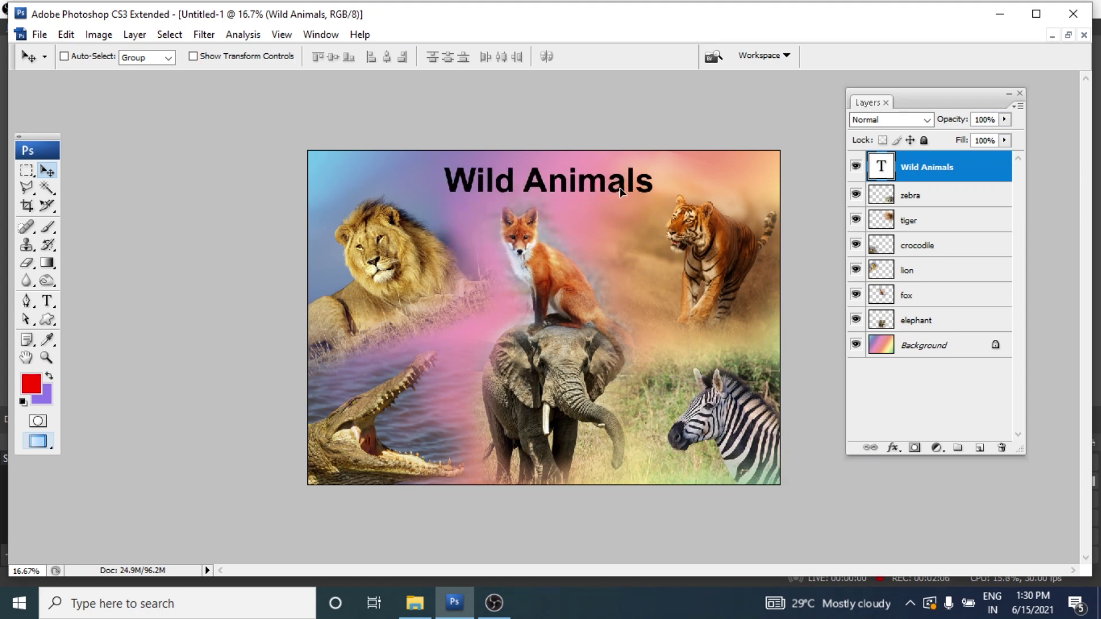
{"action": "left_click_drag", "start_coordinate": [620, 193], "coordinate": [623, 193]}
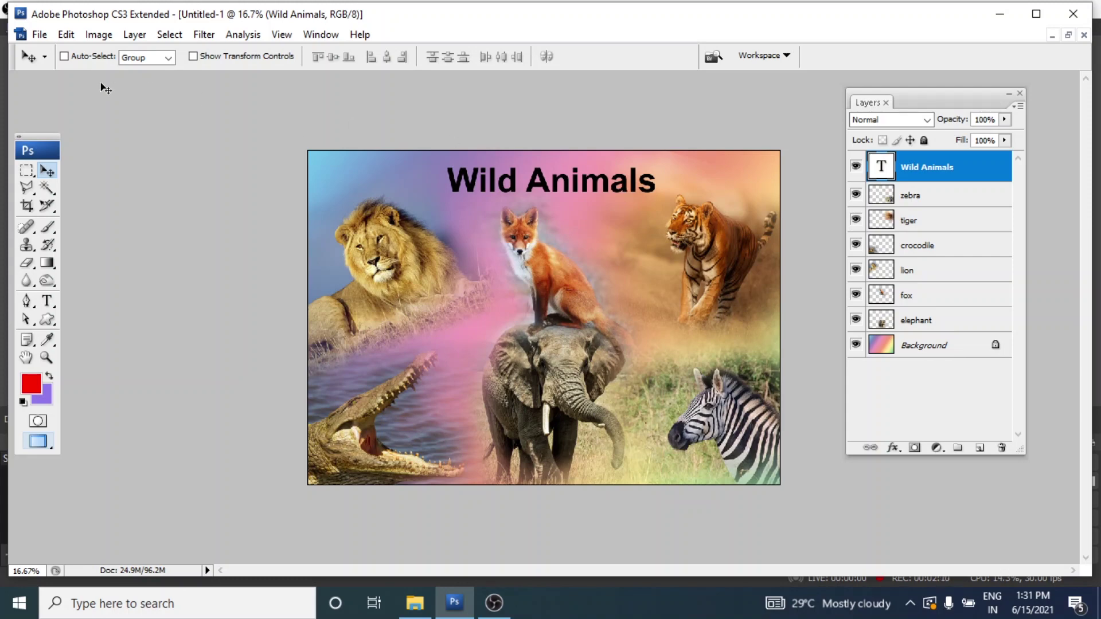
Save the collage to the Desktop as layered Photoshop file 'wild animals.psd'.
{"action": "left_click", "coordinate": [40, 35]}
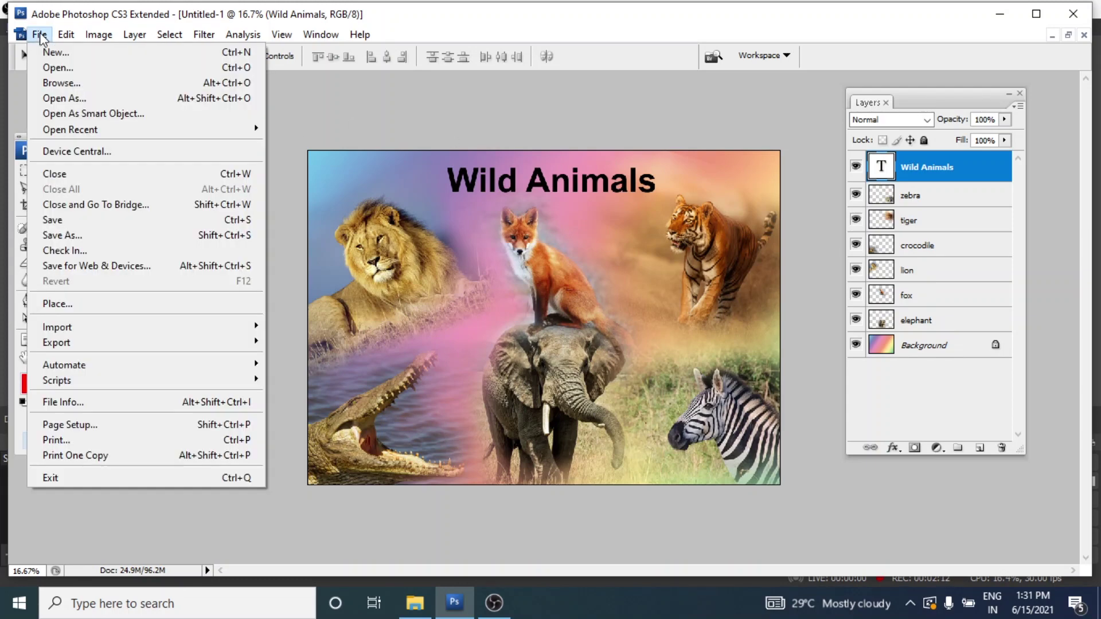
{"action": "left_click", "coordinate": [63, 220]}
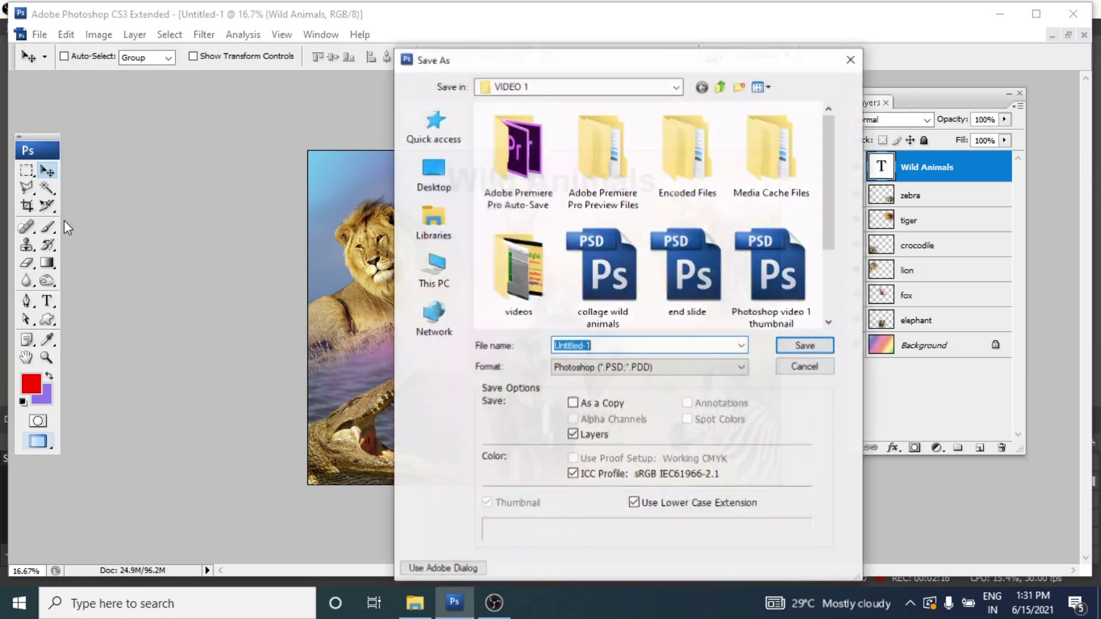
{"action": "left_click", "coordinate": [439, 182]}
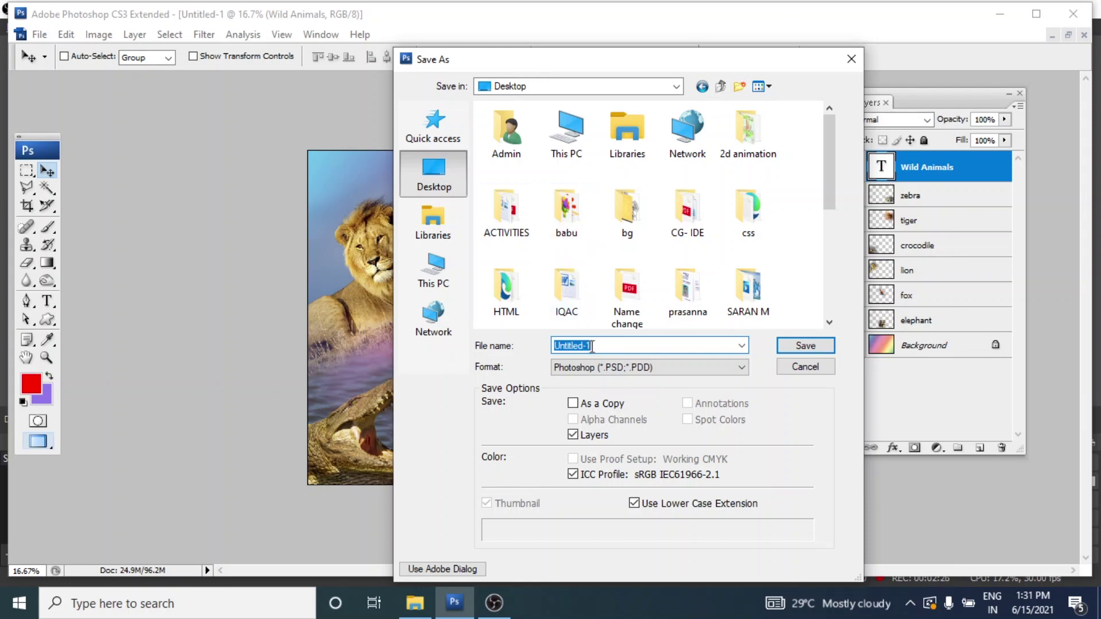
{"action": "type", "text": "wild animals"}
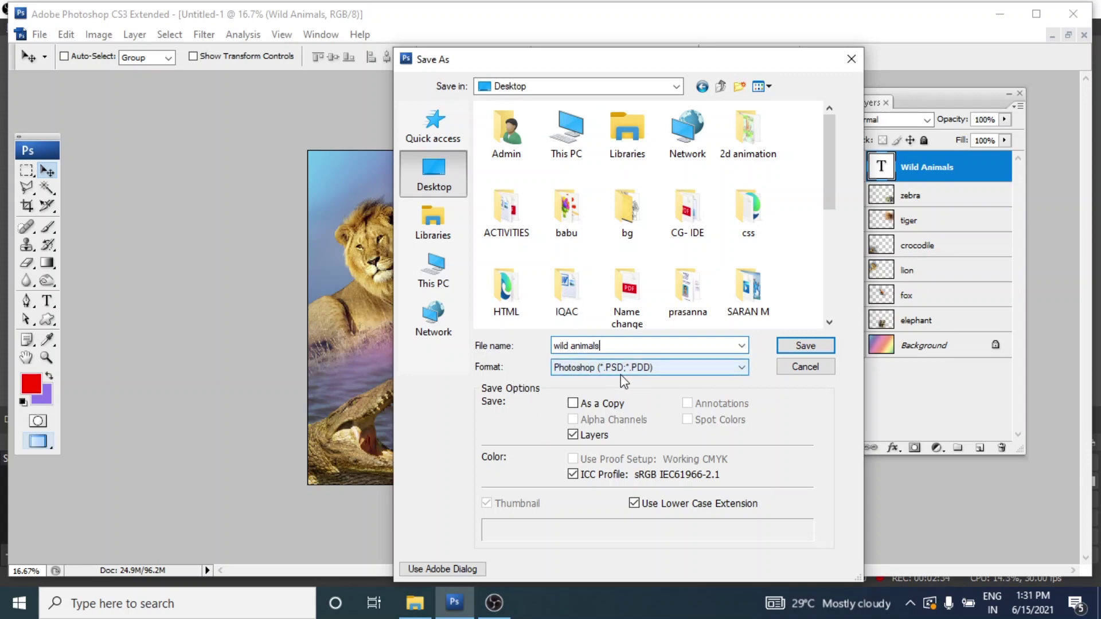
{"action": "left_click", "coordinate": [799, 347]}
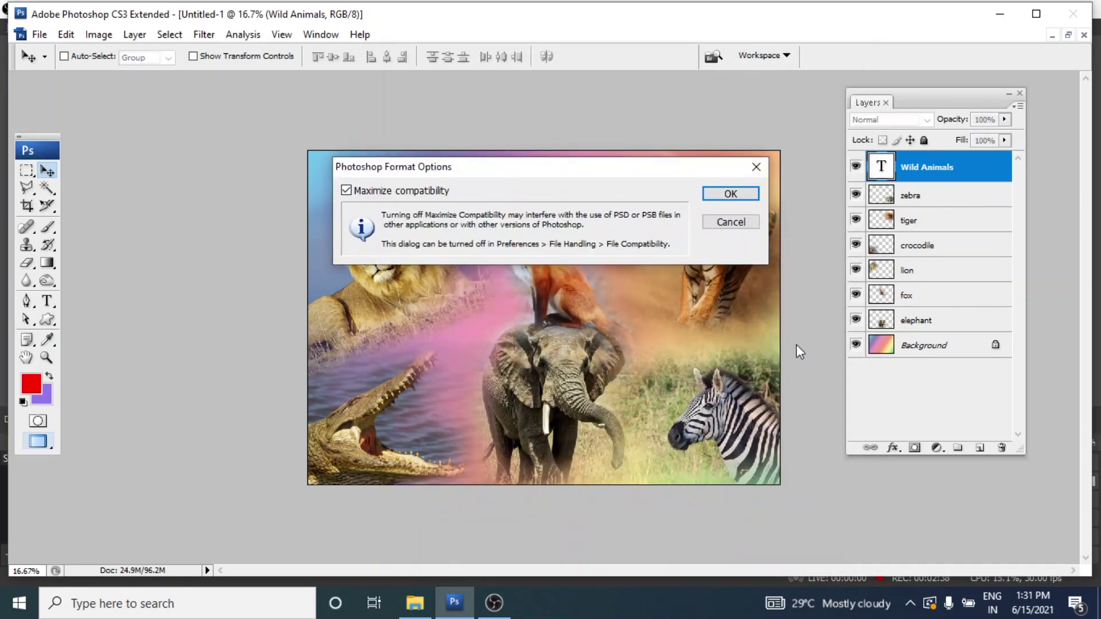
{"action": "left_click", "coordinate": [729, 194]}
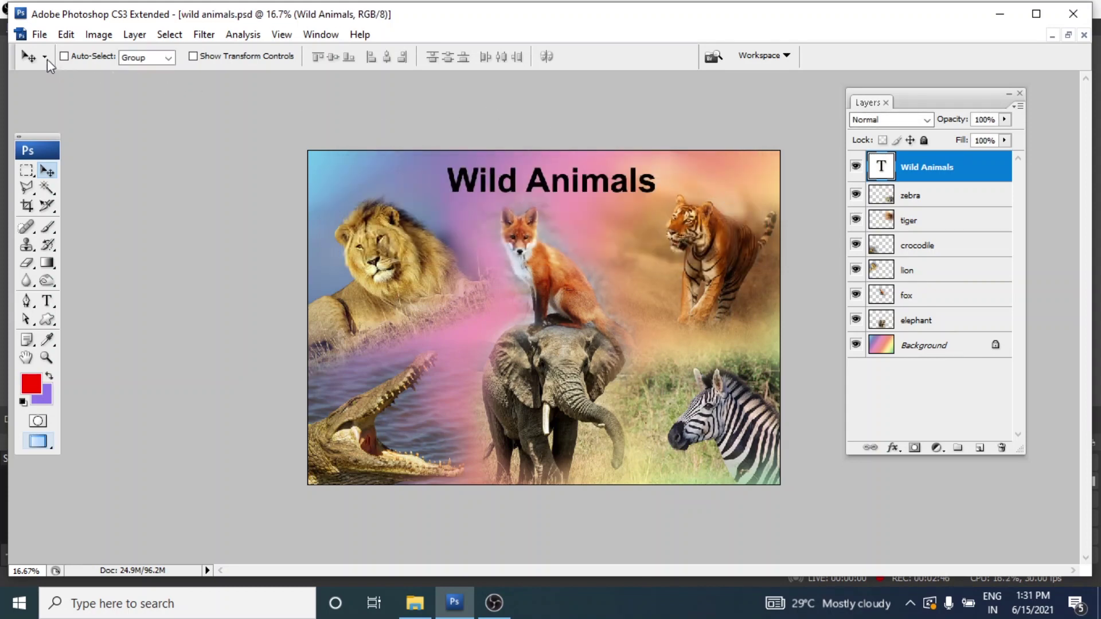
Save a maximum-quality JPEG copy named 'wild animals1.jpg' to the Desktop.
{"action": "left_click", "coordinate": [39, 35]}
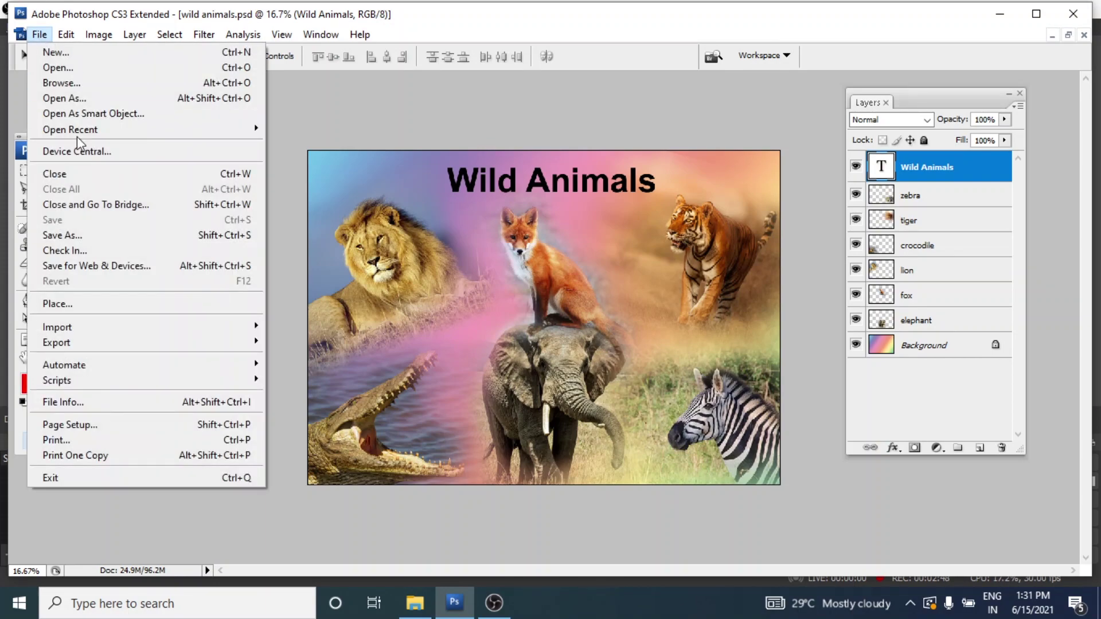
{"action": "left_click", "coordinate": [87, 235]}
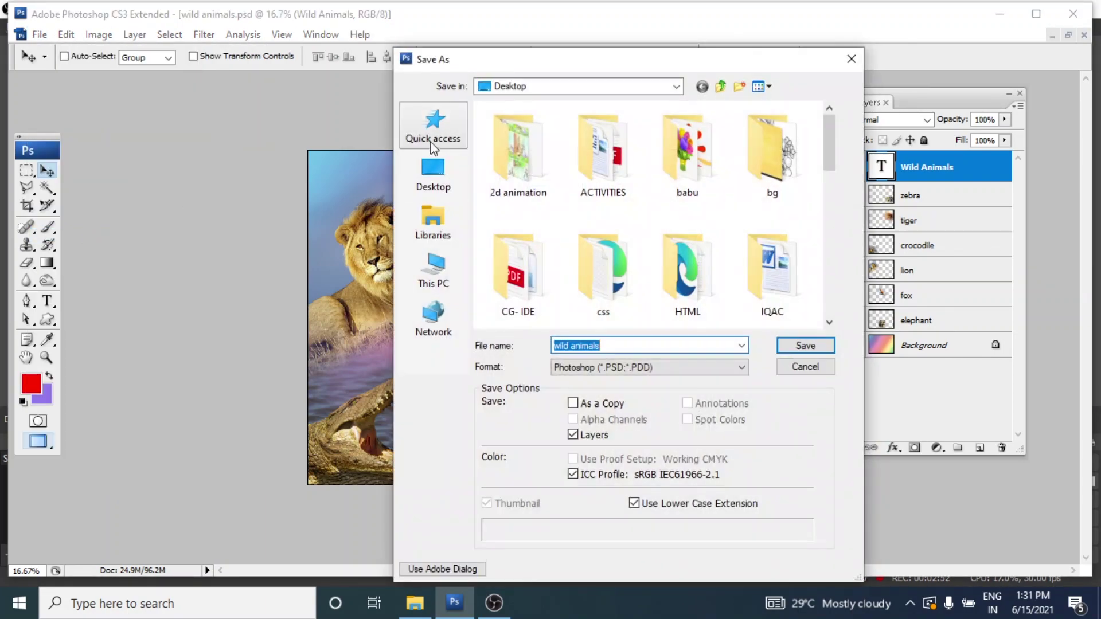
{"action": "left_click", "coordinate": [619, 346]}
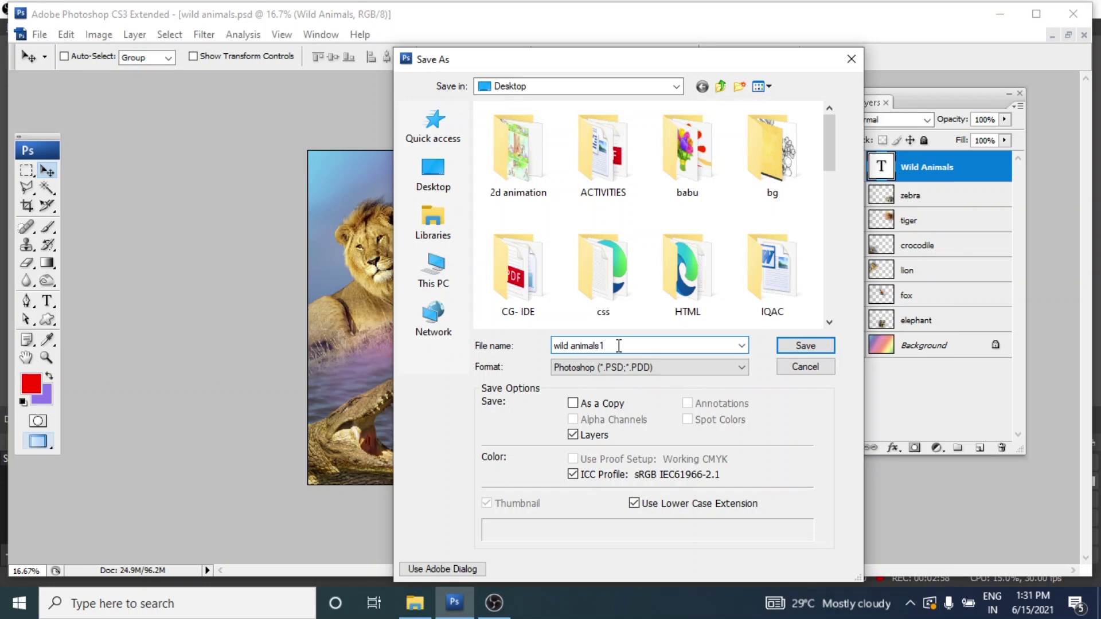
{"action": "type", "text": "1"}
{"action": "left_click", "coordinate": [617, 369]}
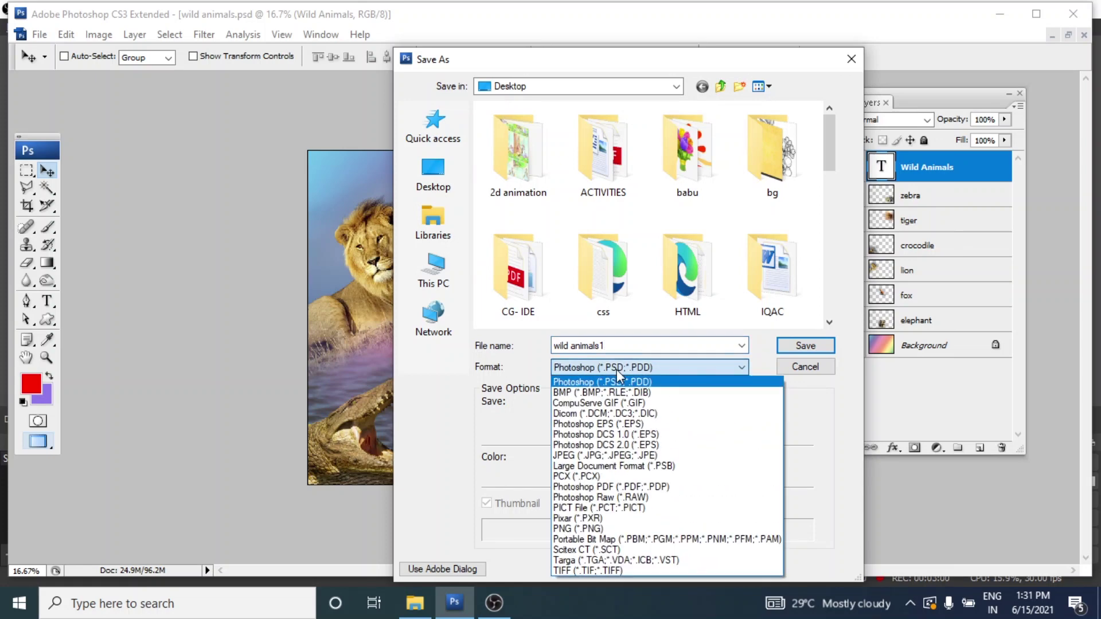
{"action": "left_click", "coordinate": [611, 455]}
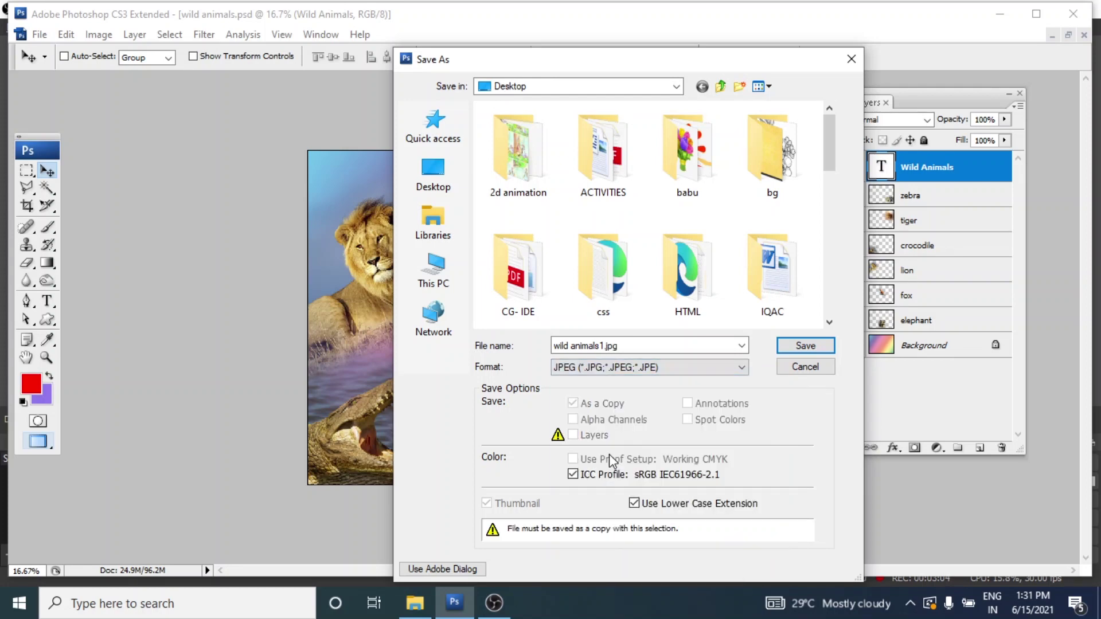
{"action": "left_click", "coordinate": [796, 346]}
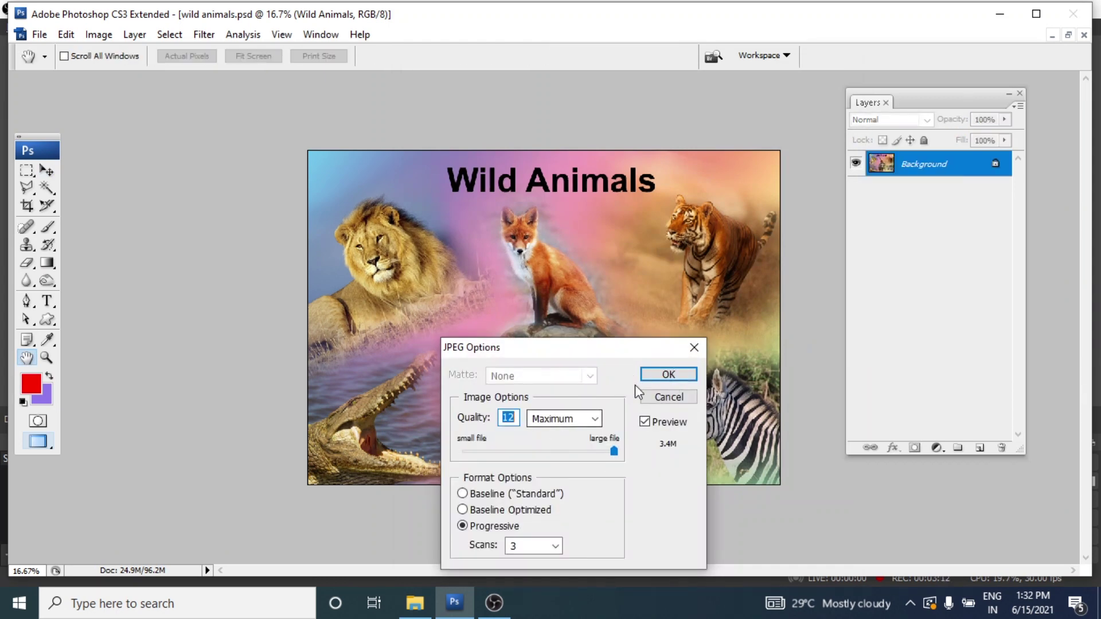
{"action": "left_click", "coordinate": [667, 375]}
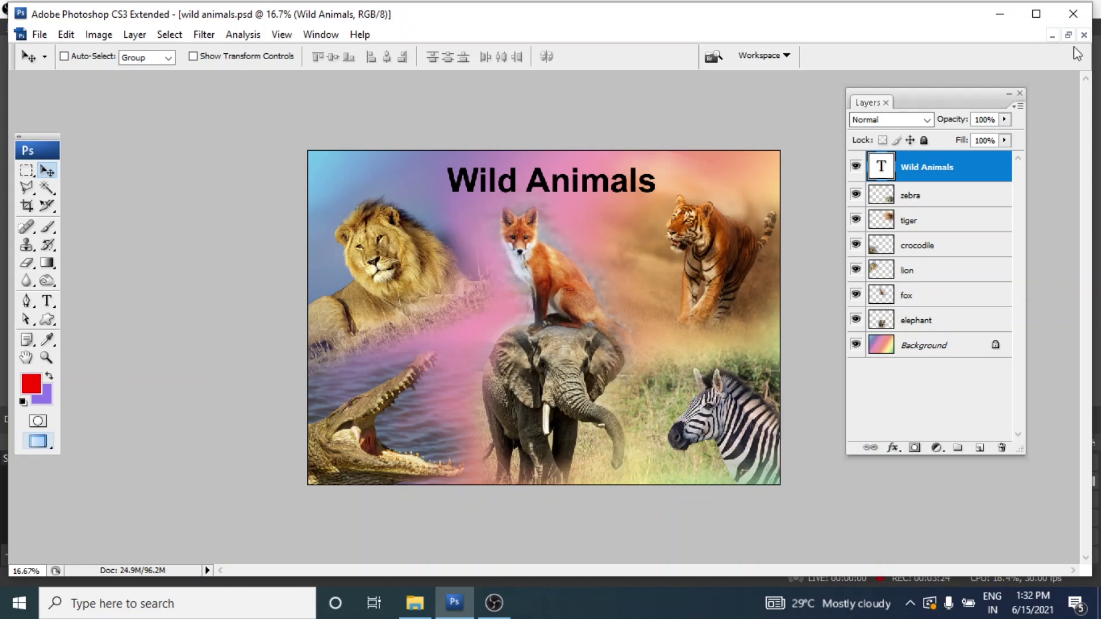
Close the collage, reopen 'wild animals.psd' from the Desktop to check its layers, then close it.
{"action": "left_click", "coordinate": [1084, 35]}
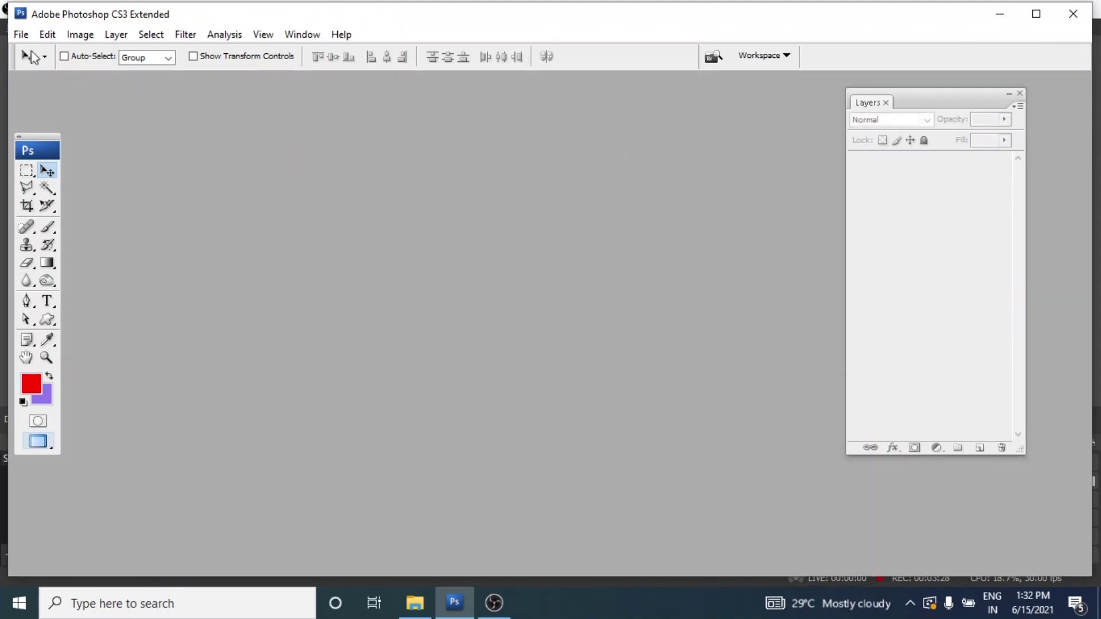
{"action": "left_click", "coordinate": [22, 36]}
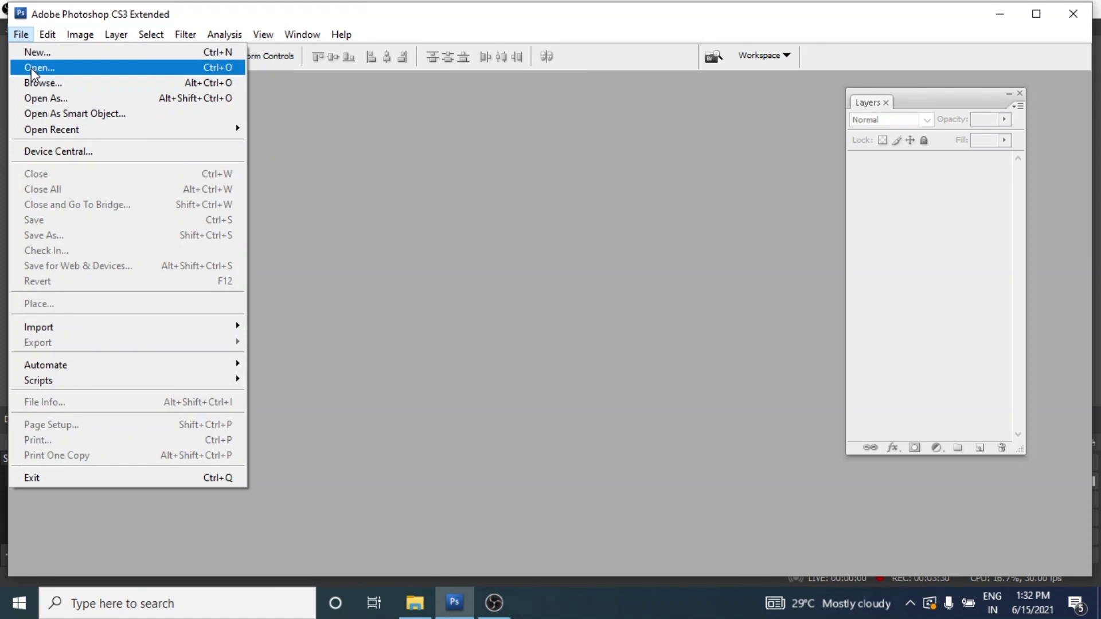
{"action": "left_click", "coordinate": [31, 68]}
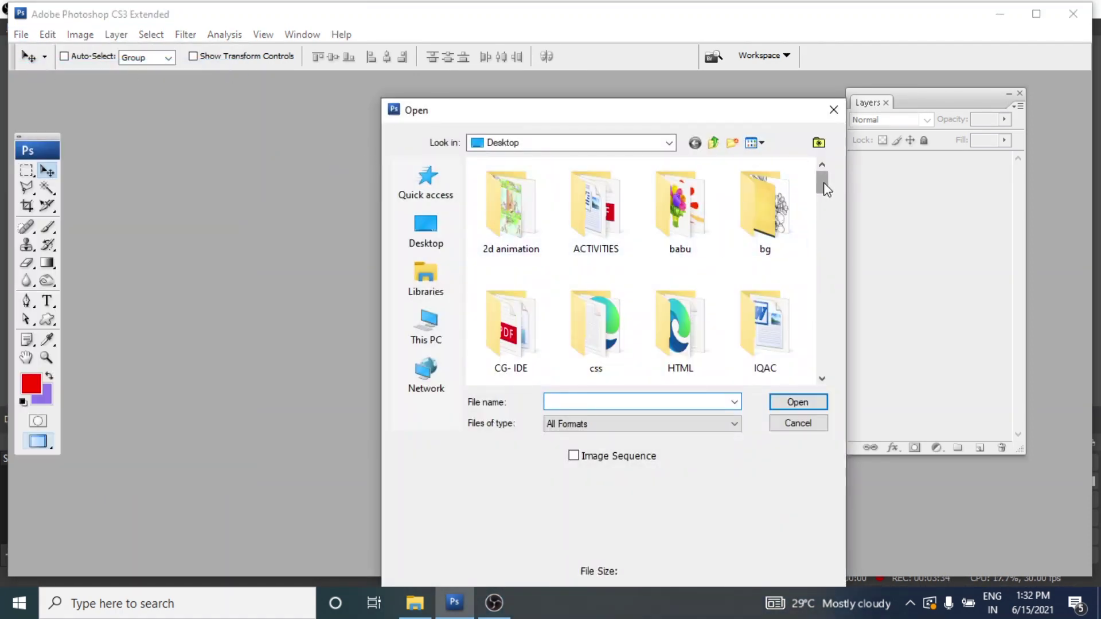
{"action": "left_click_drag", "start_coordinate": [823, 189], "coordinate": [823, 218]}
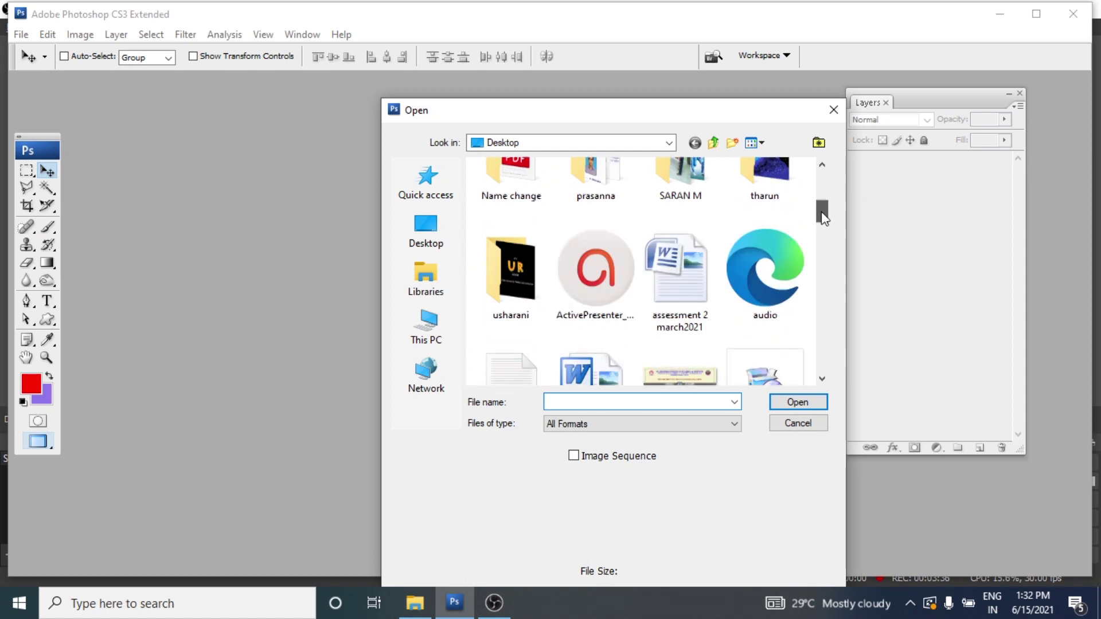
{"action": "left_click_drag", "start_coordinate": [824, 218], "coordinate": [822, 361]}
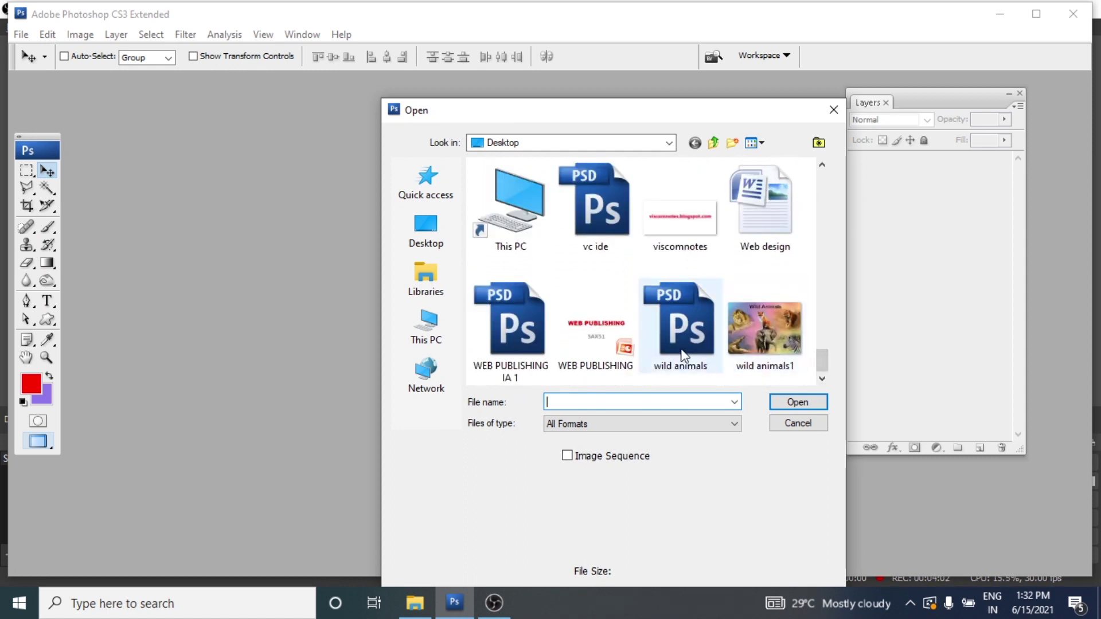
{"action": "left_click", "coordinate": [683, 355]}
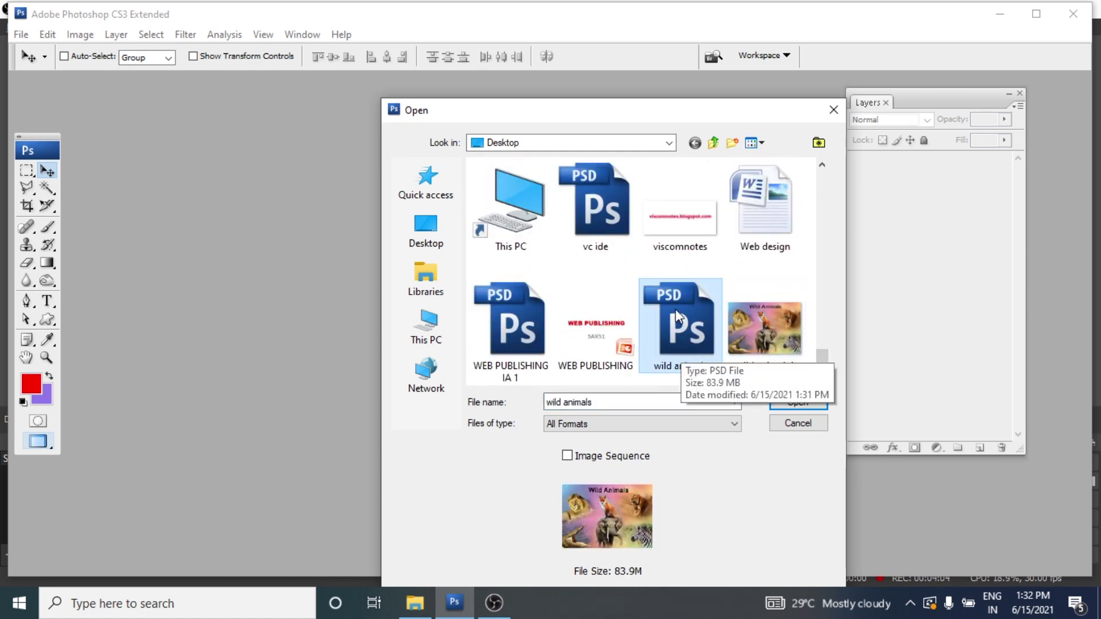
{"action": "left_click", "coordinate": [797, 402]}
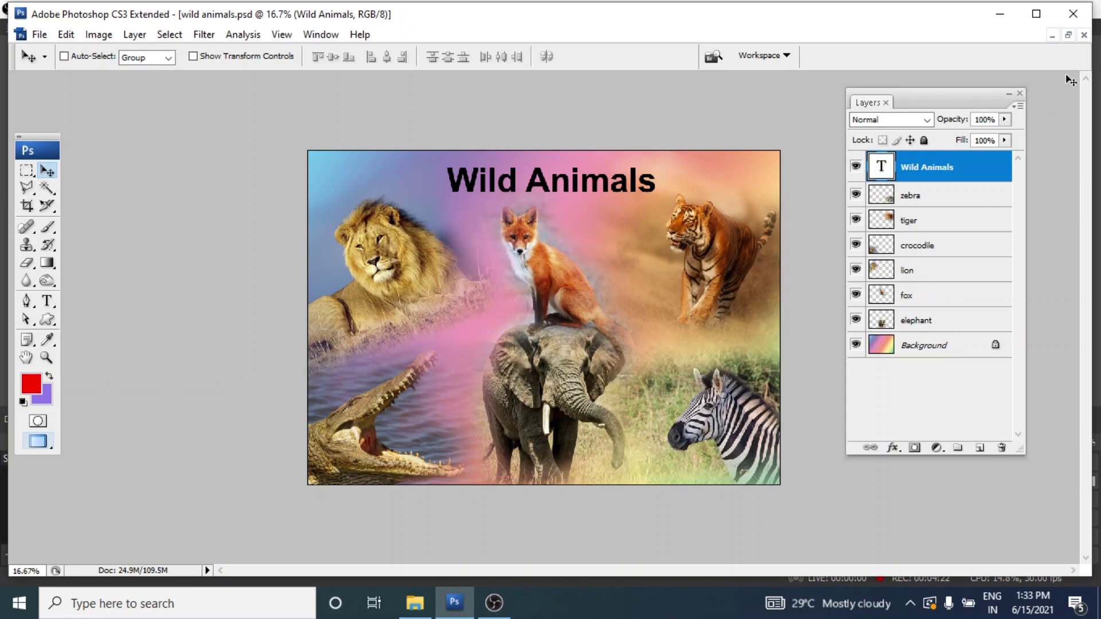
{"action": "left_click", "coordinate": [1084, 37]}
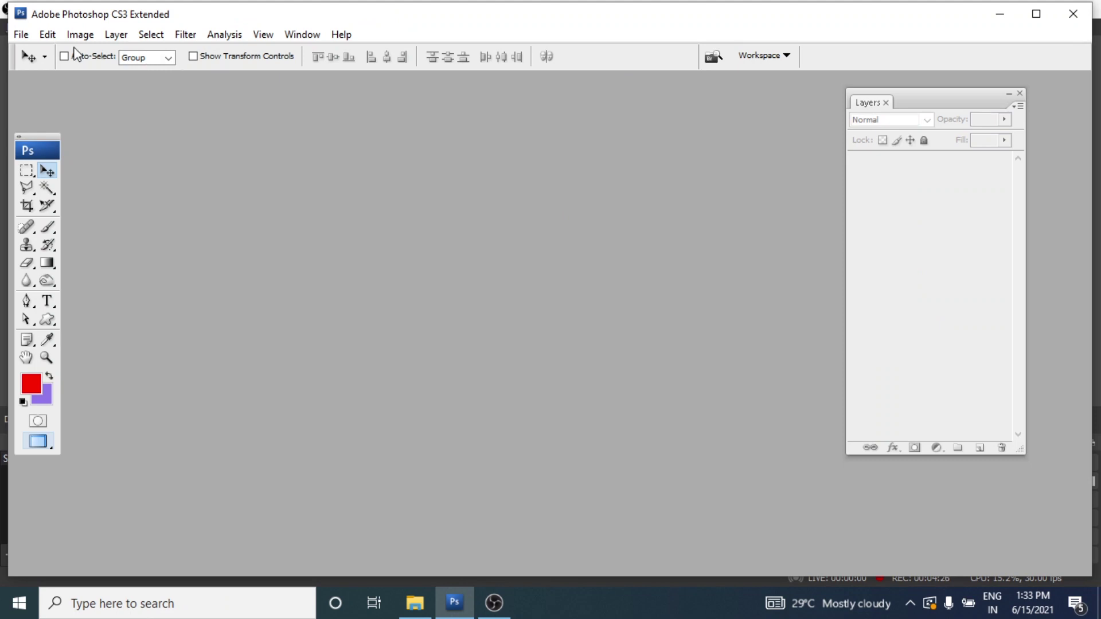
Open the JPEG copy 'wild animals1' from the Desktop.
{"action": "left_click", "coordinate": [21, 36]}
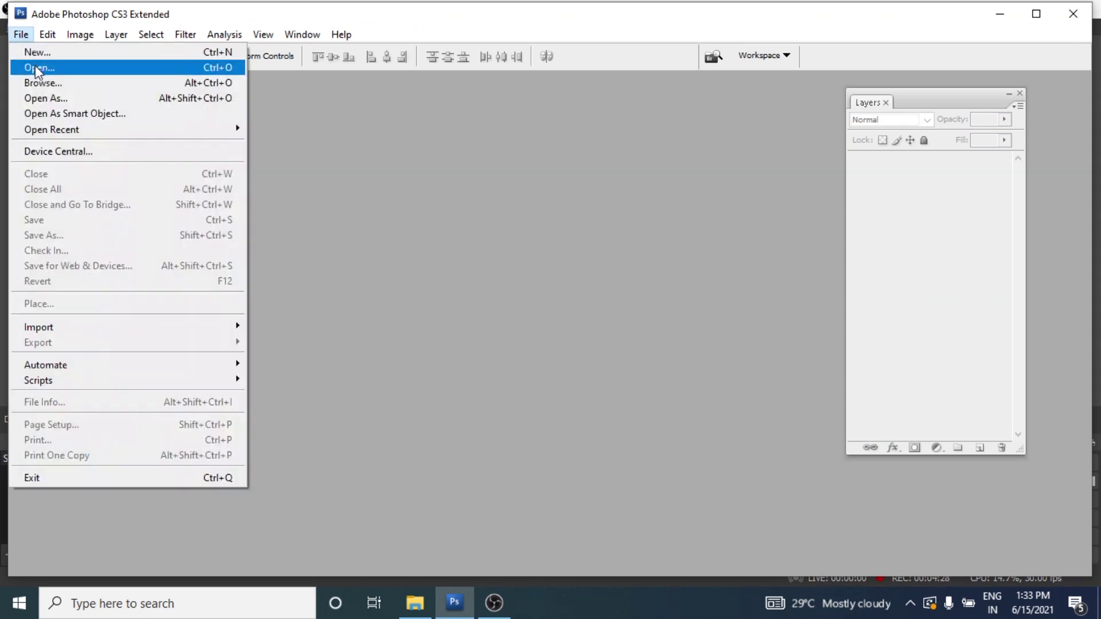
{"action": "left_click", "coordinate": [36, 66]}
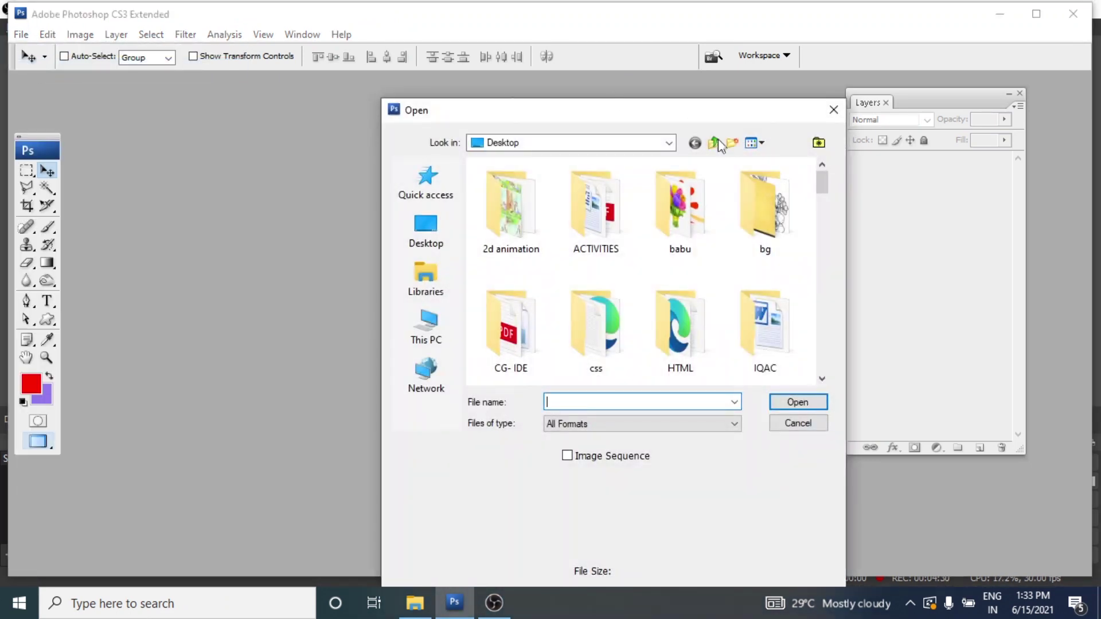
{"action": "left_click_drag", "start_coordinate": [824, 185], "coordinate": [823, 361]}
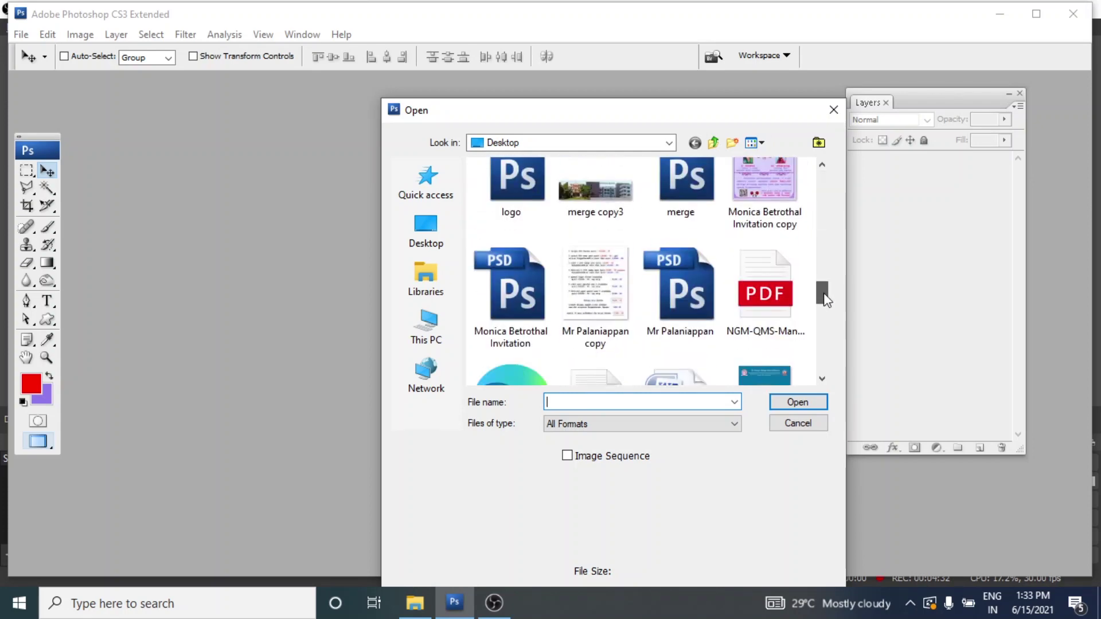
{"action": "left_click", "coordinate": [778, 342]}
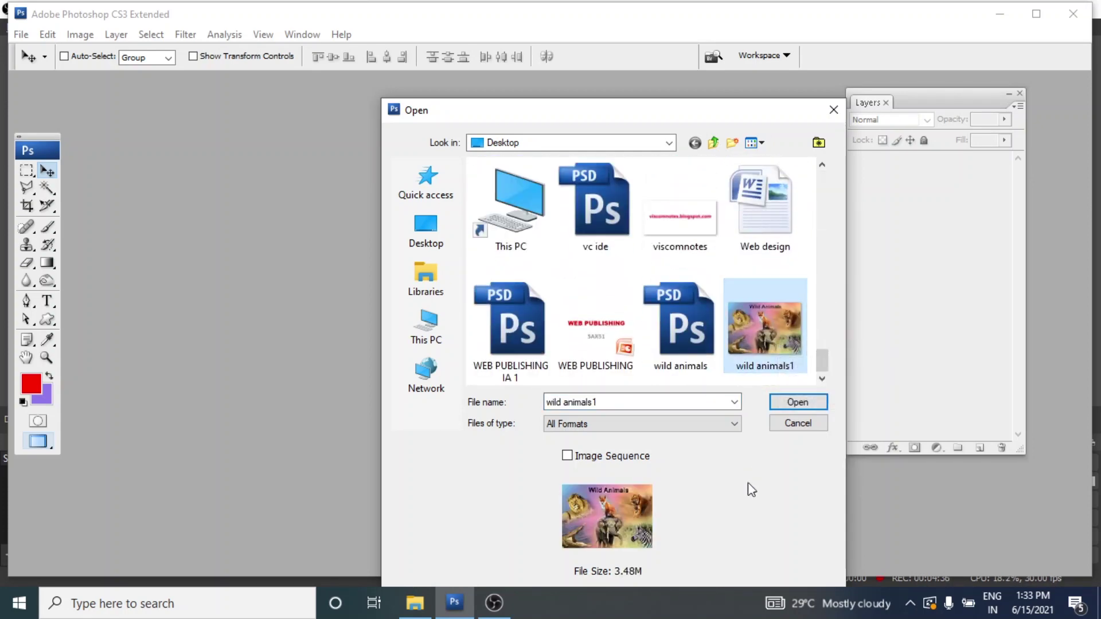
{"action": "left_click", "coordinate": [790, 403]}
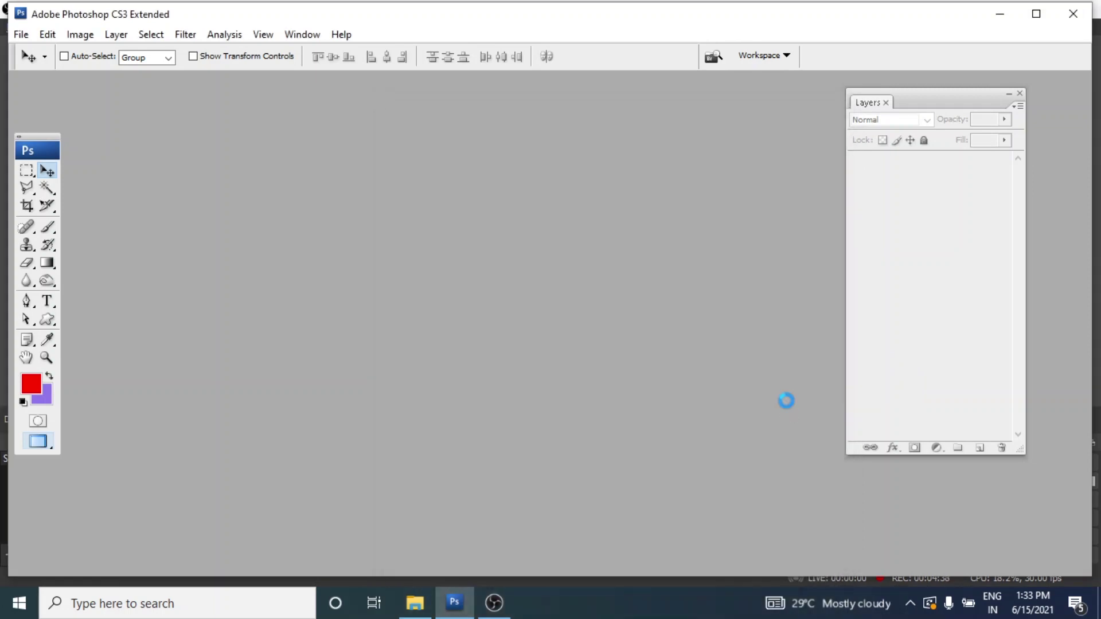